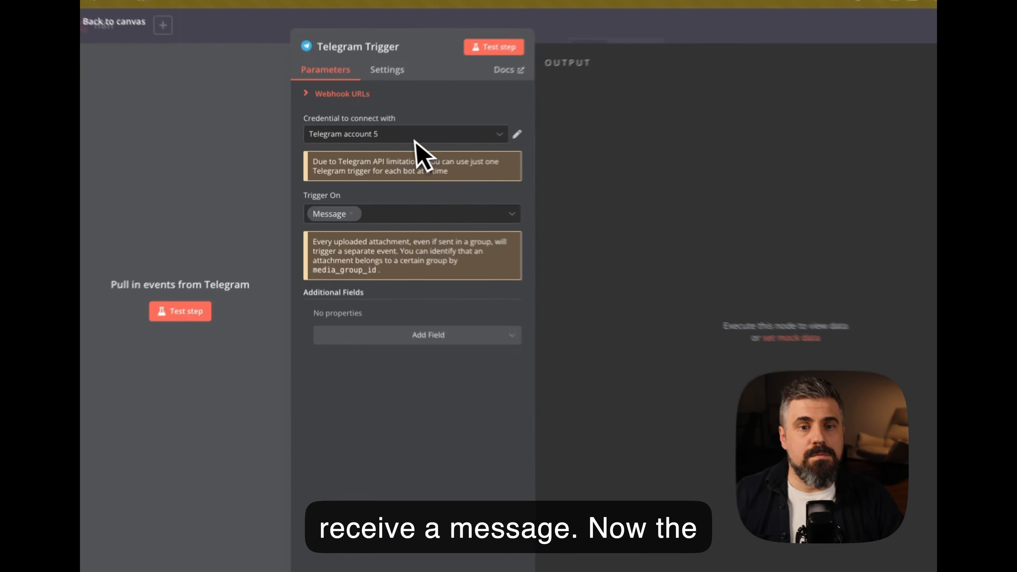
- Review the credentials available for the Telegram Trigger
left_click(395, 145)
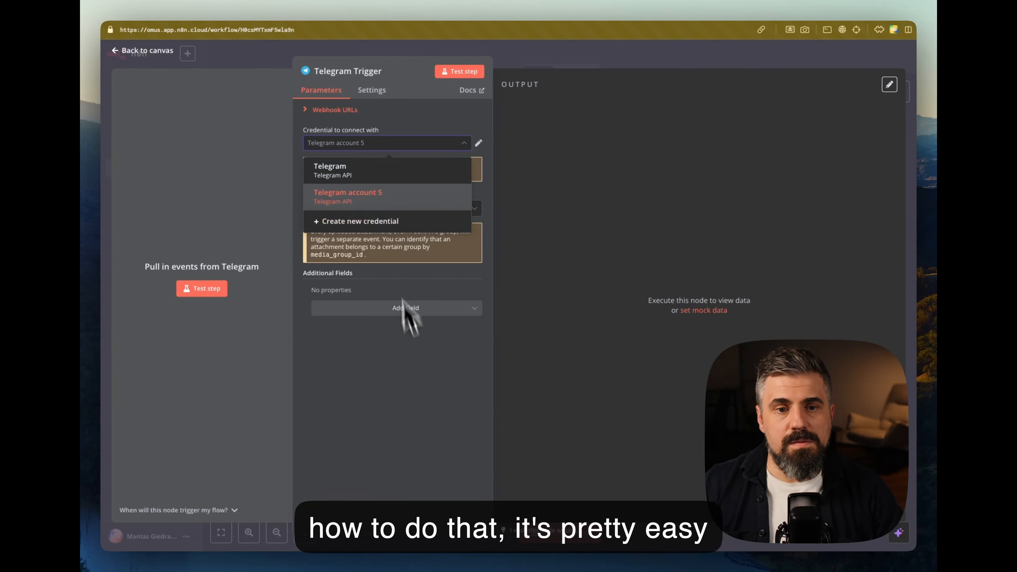
left_click(426, 385)
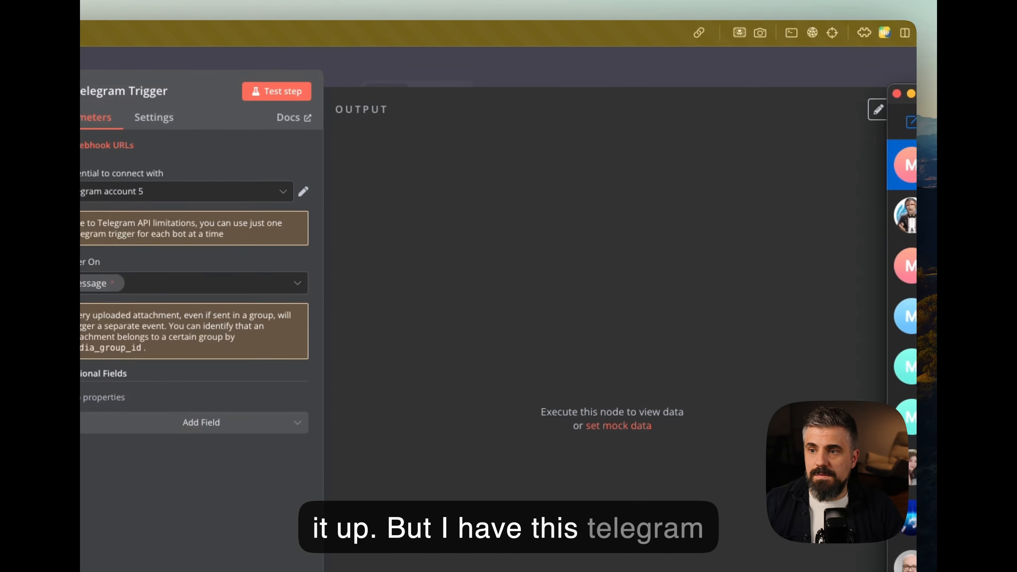
- Place the Telegram window over the workflow editor and start a test of the Telegram Trigger node
left_click_drag(914, 94, 544, 58)
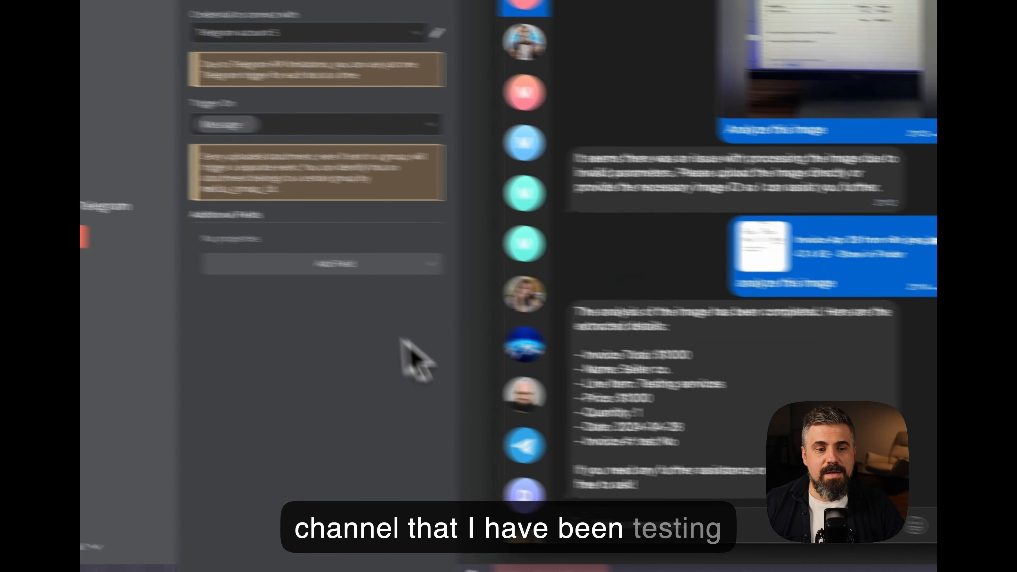
left_click(307, 333)
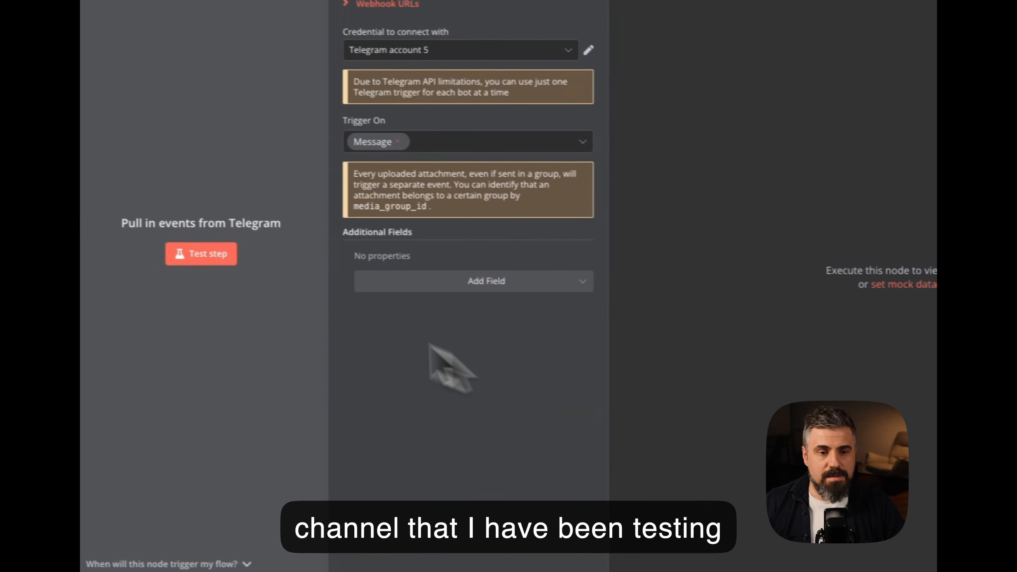
left_click(226, 260)
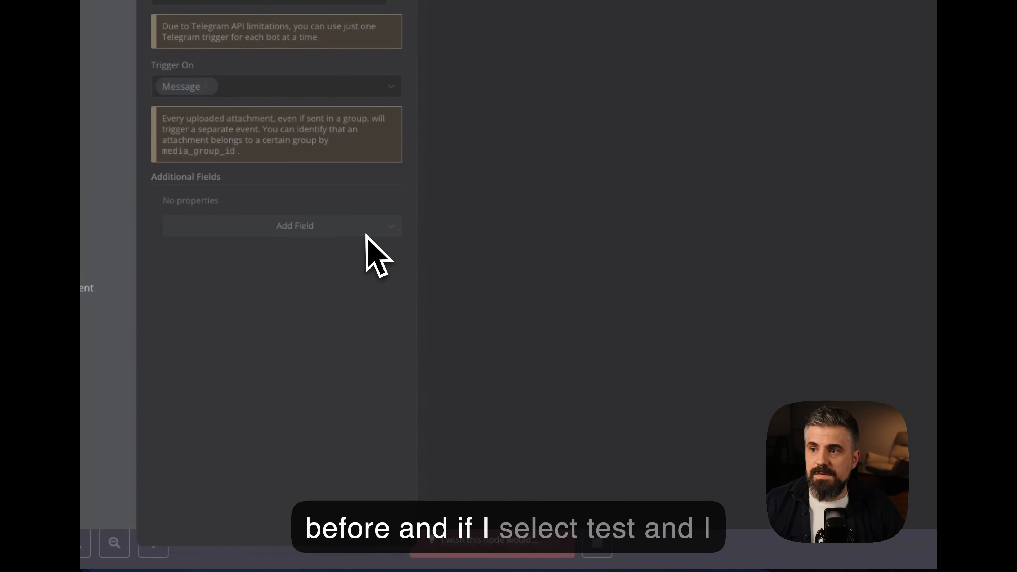
- Switch to Telegram and send the bot the file Invoice Apr 28.pdf from Downloads with the caption "analyze this image"
key("super+Tab")
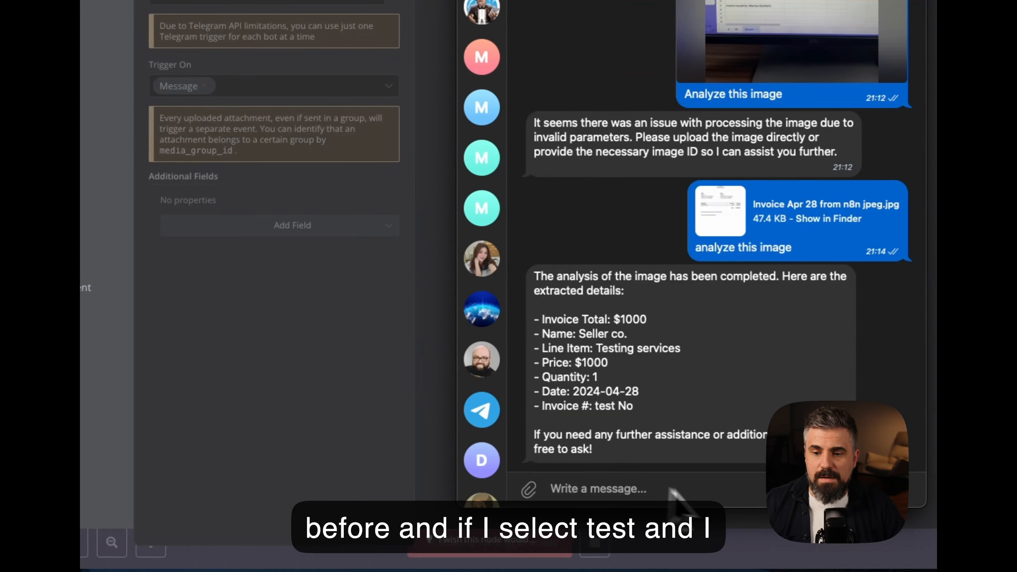
left_click(529, 495)
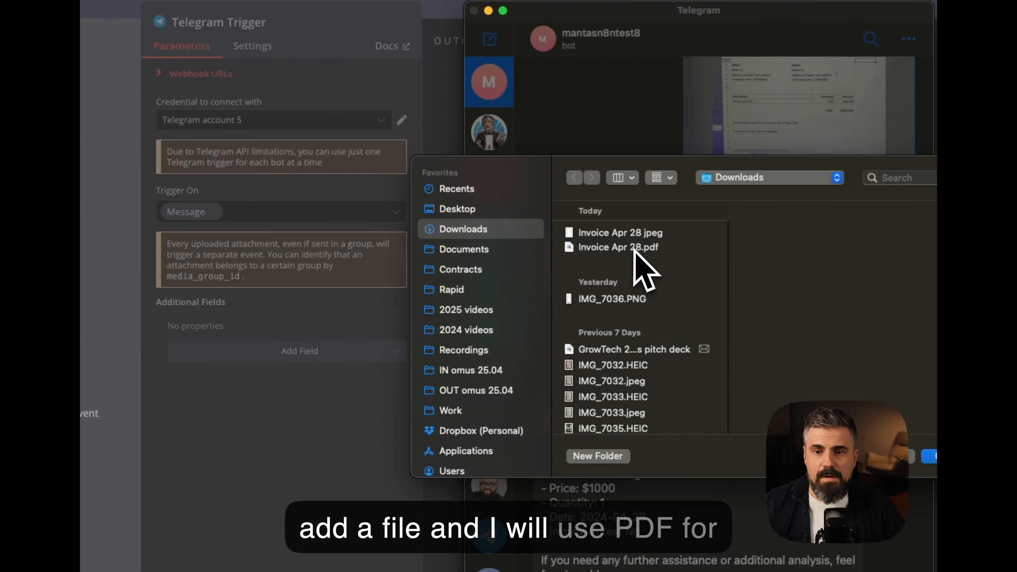
left_click(641, 249)
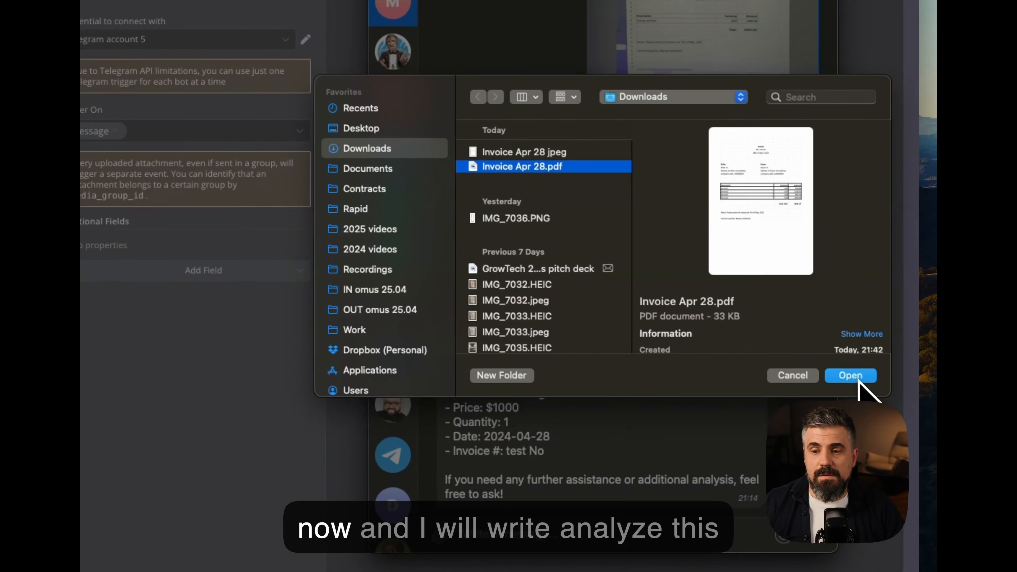
left_click(950, 459)
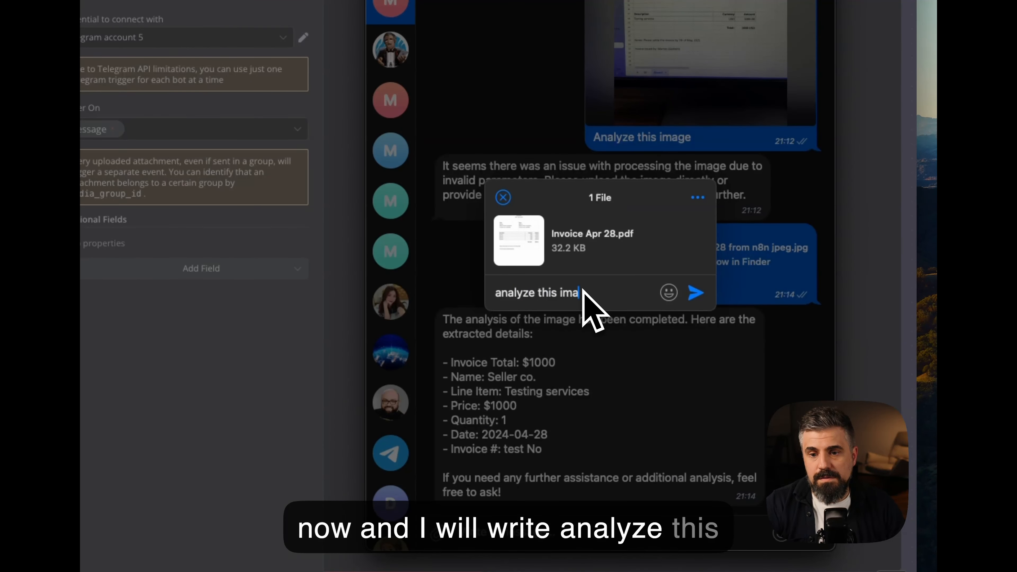
key("Return")
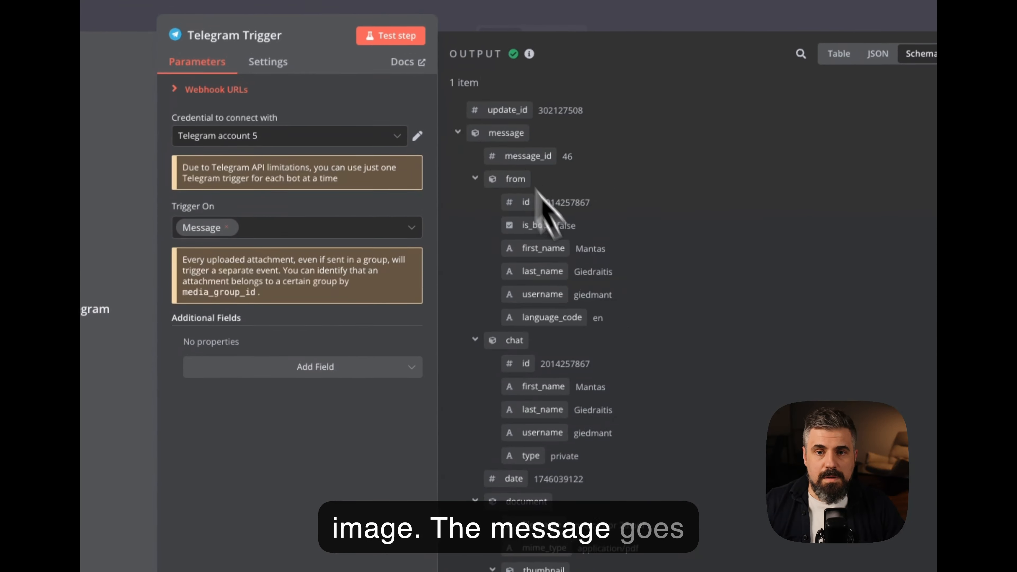
- Examine the document and caption fields in the Telegram Trigger output and return to the canvas
scroll(698, 233, "down", 6)
scroll(562, 172, "down", 2)
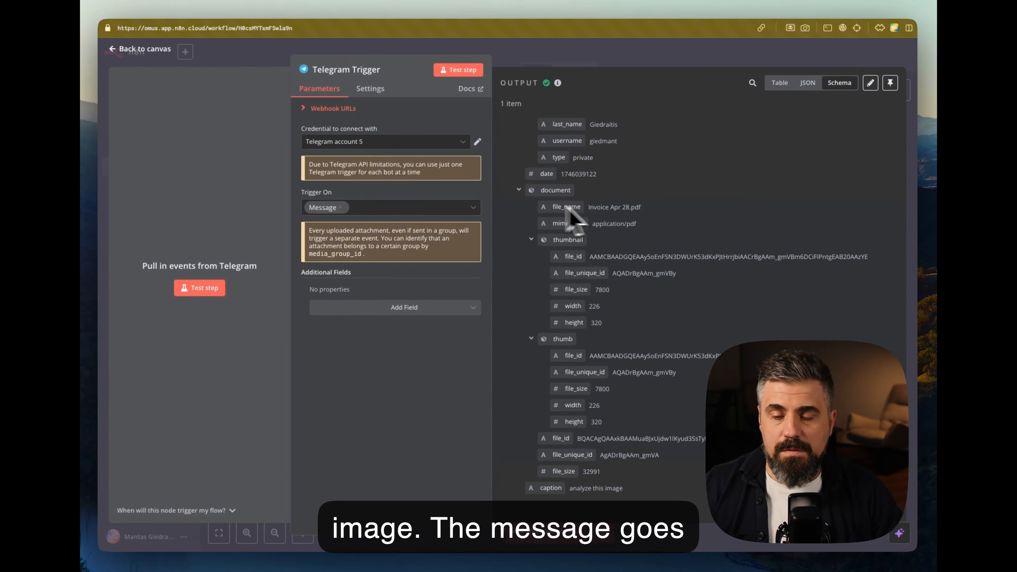
scroll(677, 296, "up", 5)
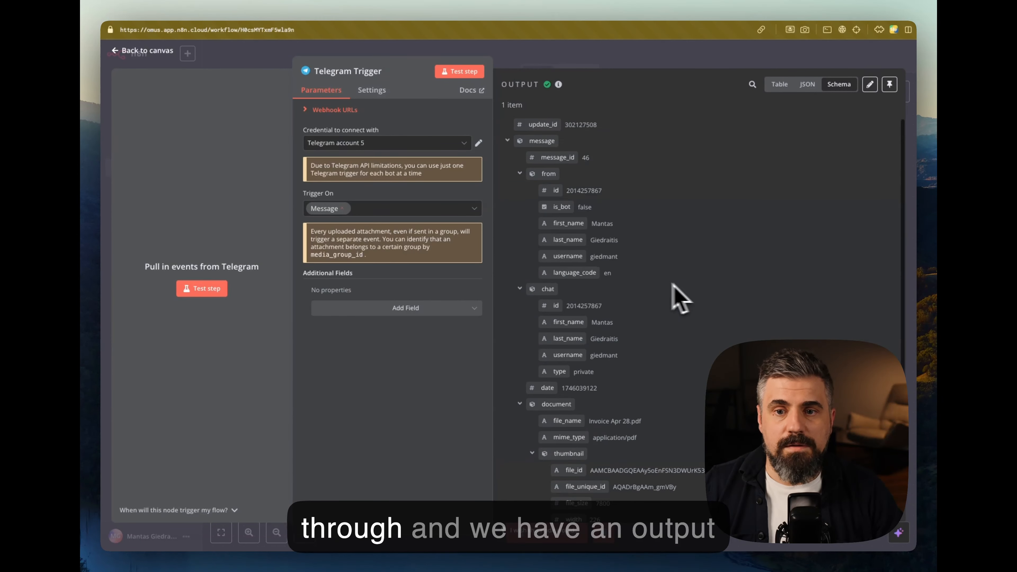
left_click(670, 52)
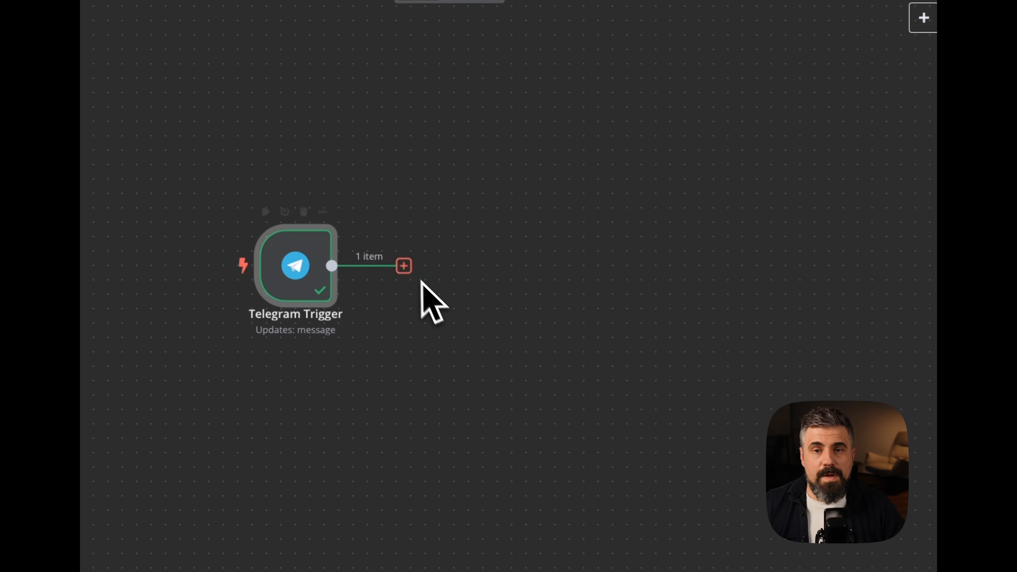
- Add an AI Agent node from the advanced AI nodes after the Telegram Trigger
left_click(405, 267)
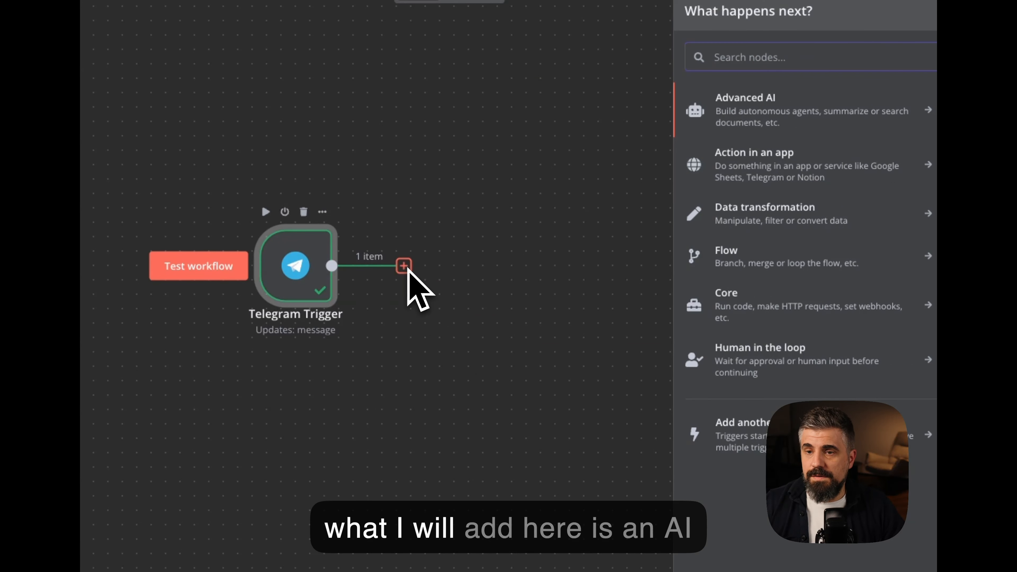
left_click(761, 103)
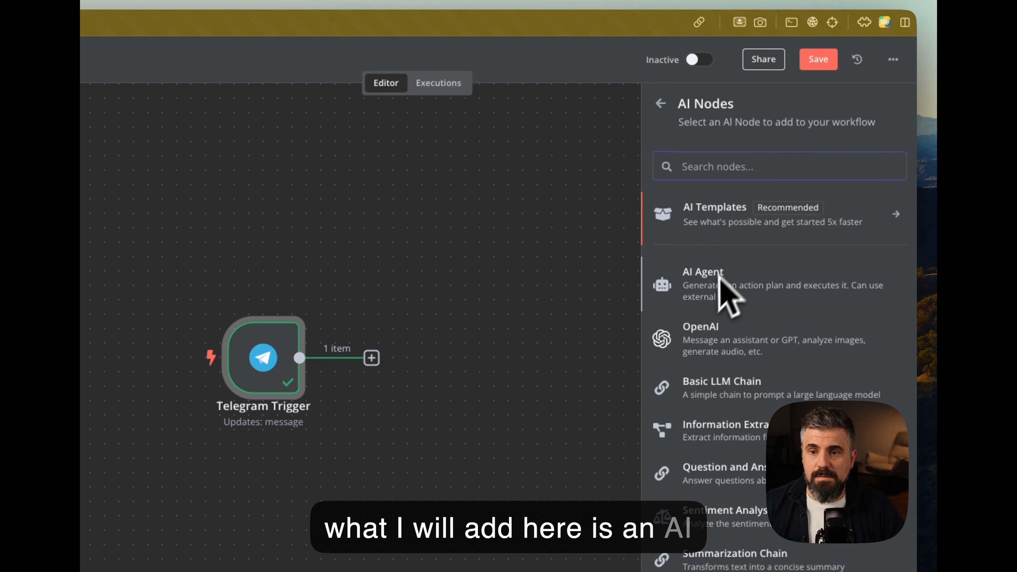
left_click(662, 105)
left_click(728, 224)
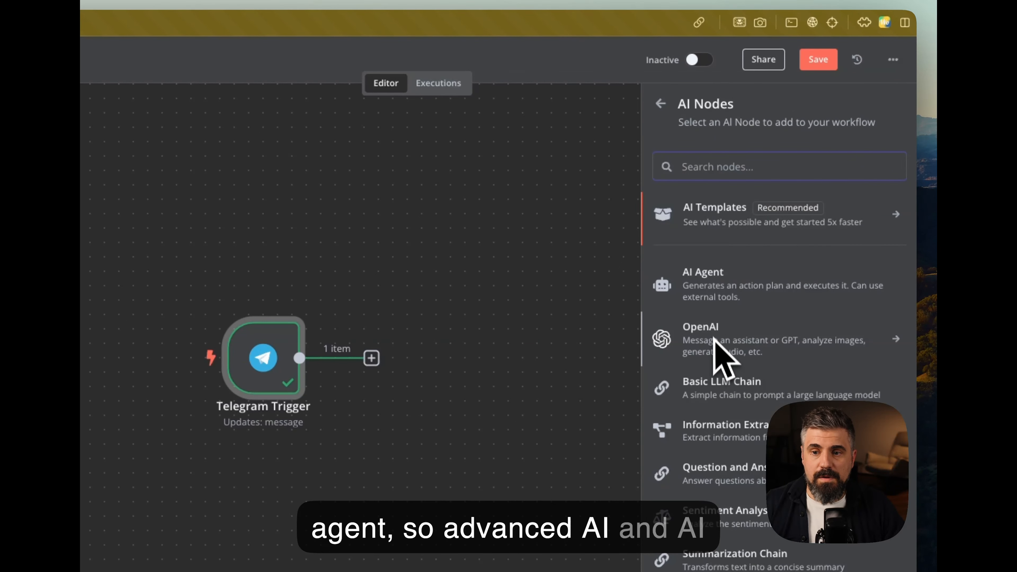
left_click(720, 279)
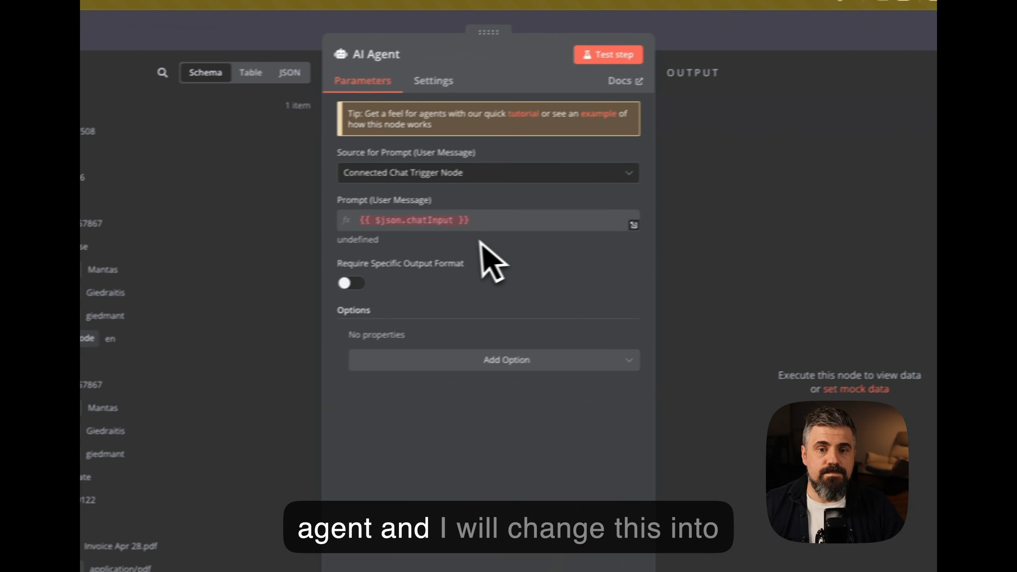
- Set the agent's prompt source to Define below and add a System Message expression with document-processing instructions for the processDocument and processImage tools
left_click(523, 323)
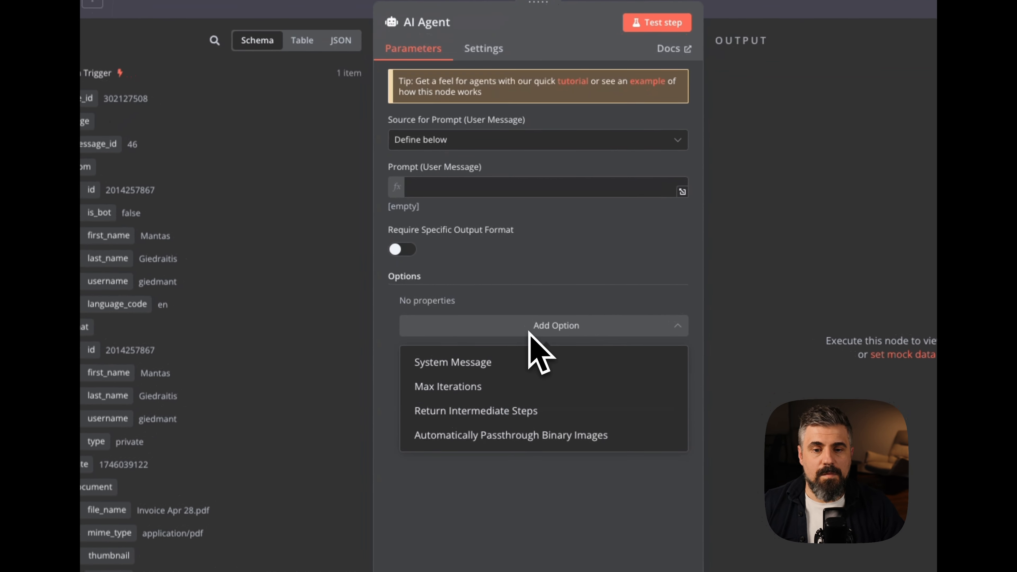
left_click(487, 363)
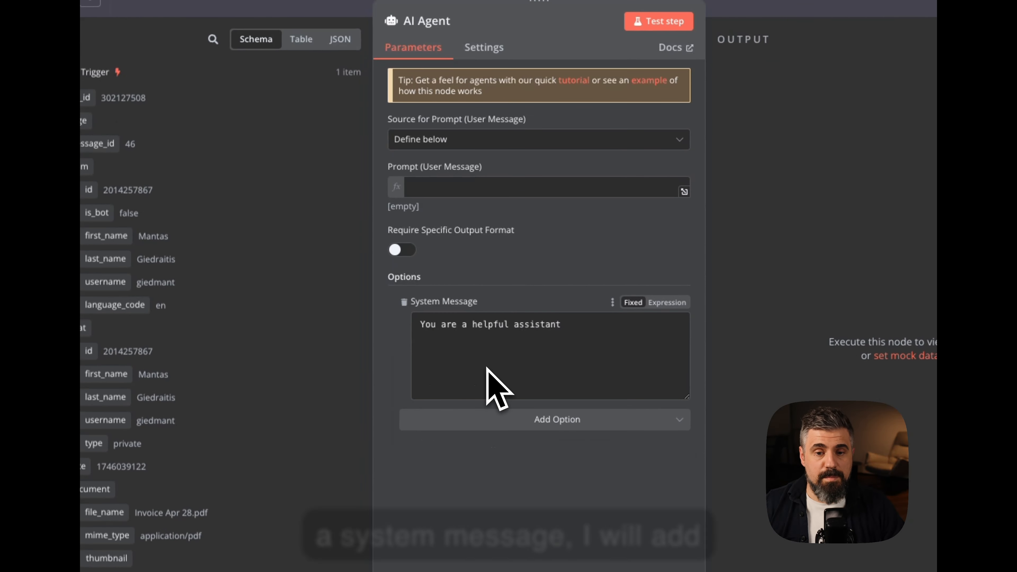
left_click(656, 306)
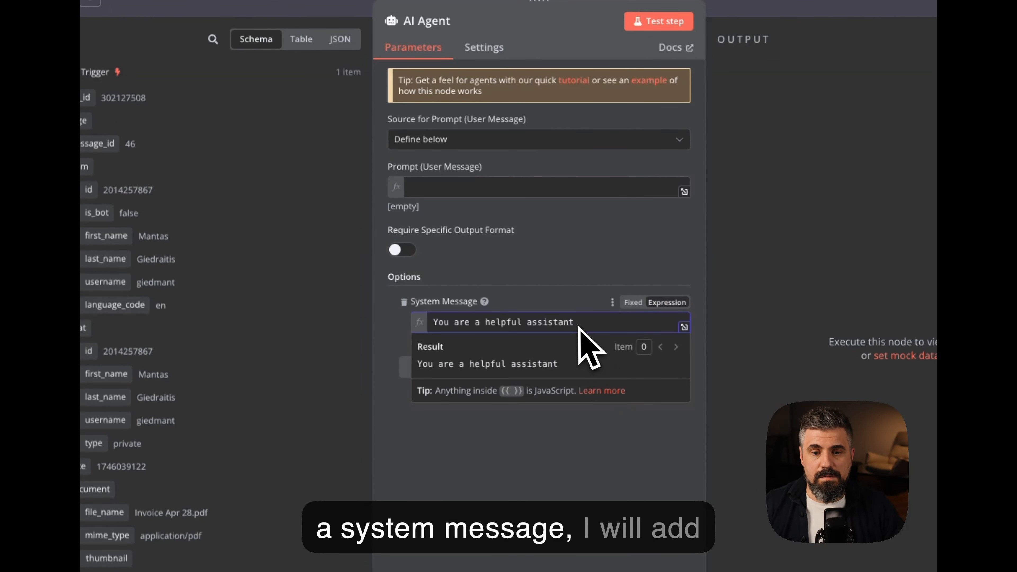
key("ctrl+a")
key("ctrl+v")
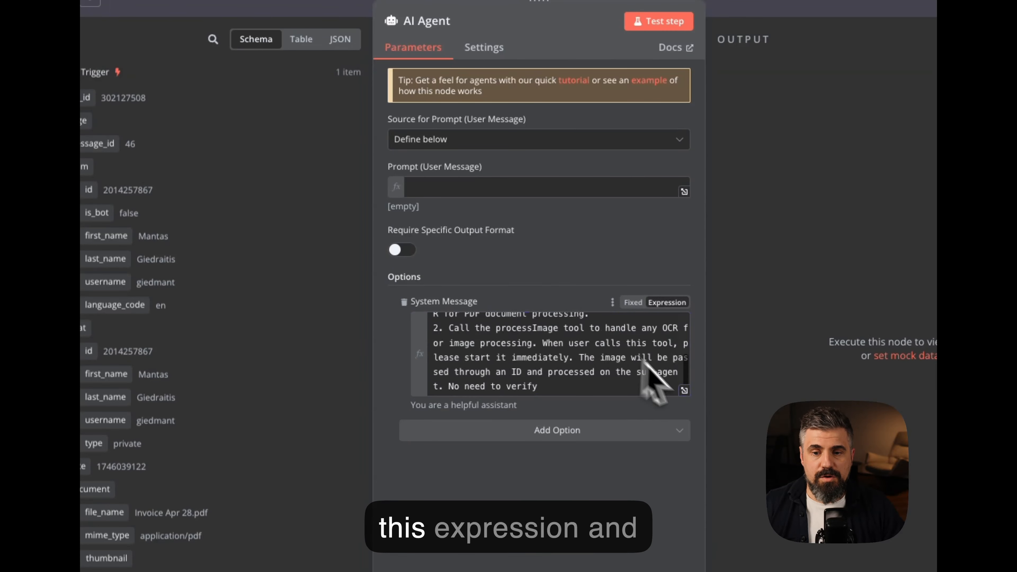
left_click(685, 391)
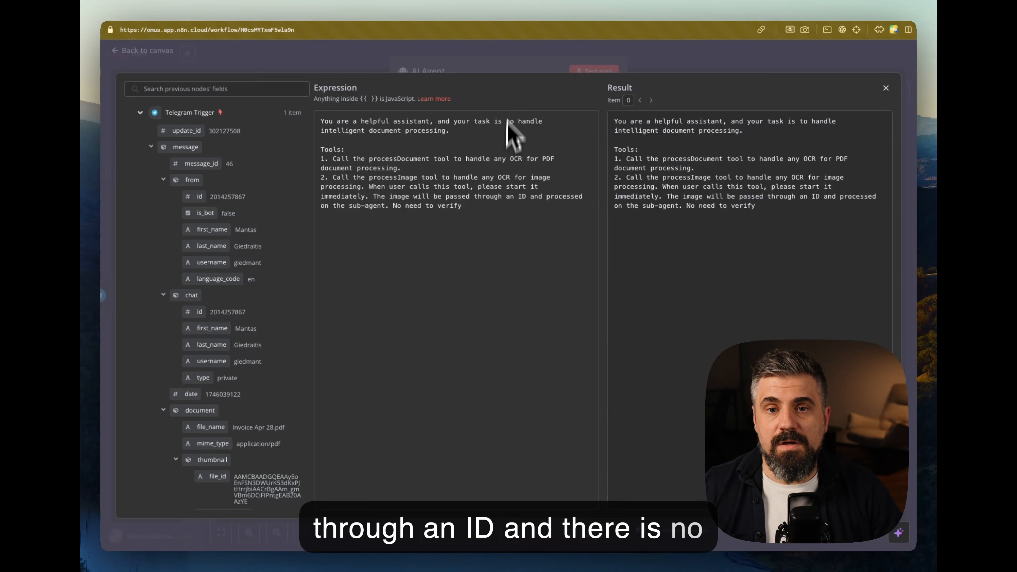
left_click(502, 58)
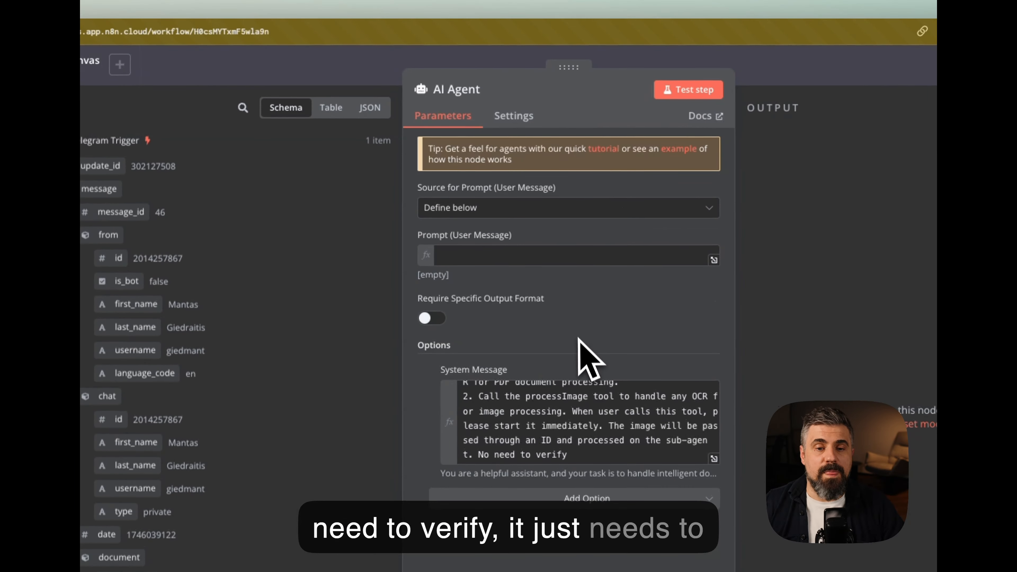
- Map the Telegram message caption into the agent's user prompt as {{ $json.message.caption }} and return to the canvas
scroll(312, 425, "down", 5)
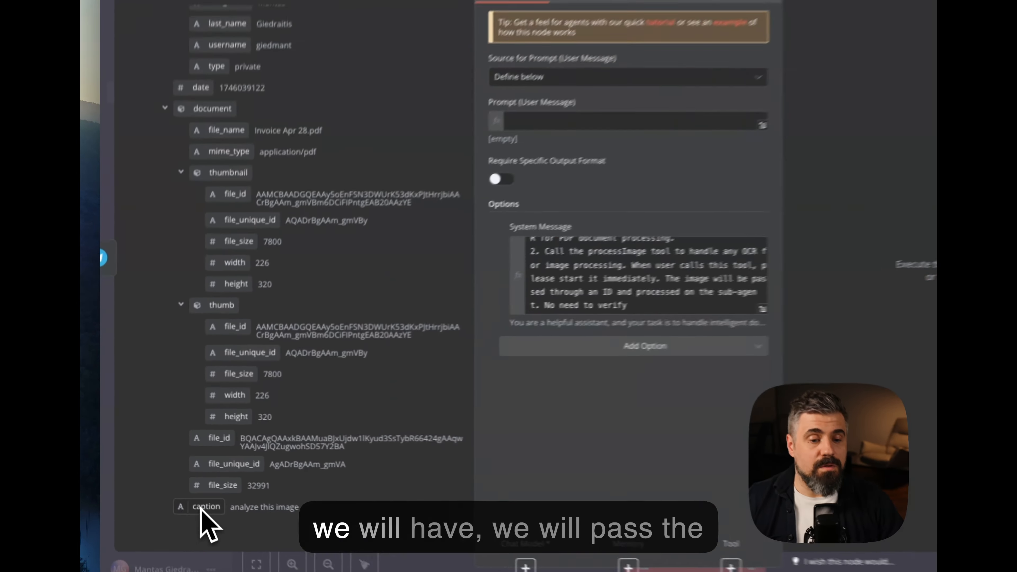
left_click_drag(182, 487, 443, 190)
left_click_drag(142, 541, 217, 543)
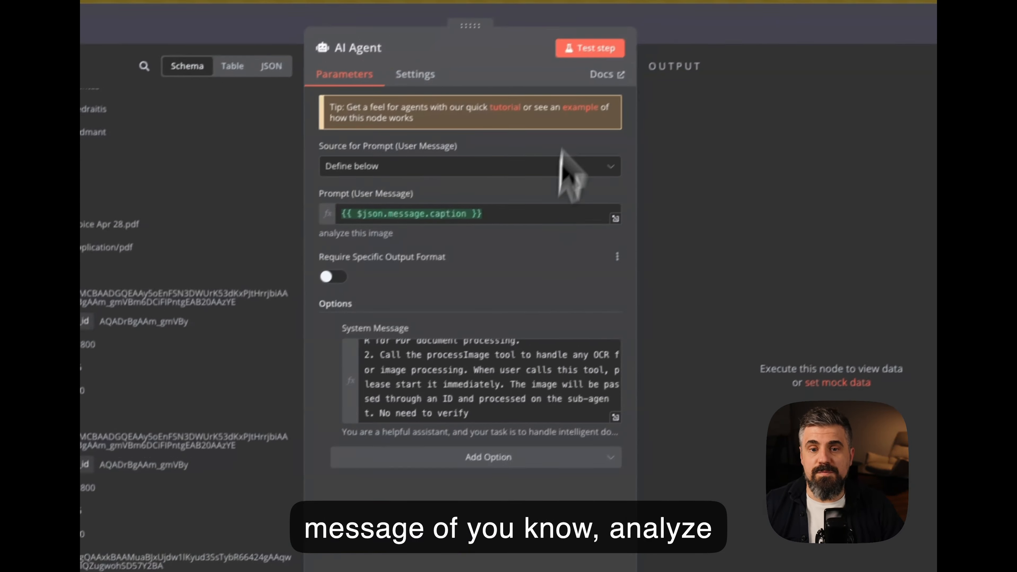
left_click(601, 11)
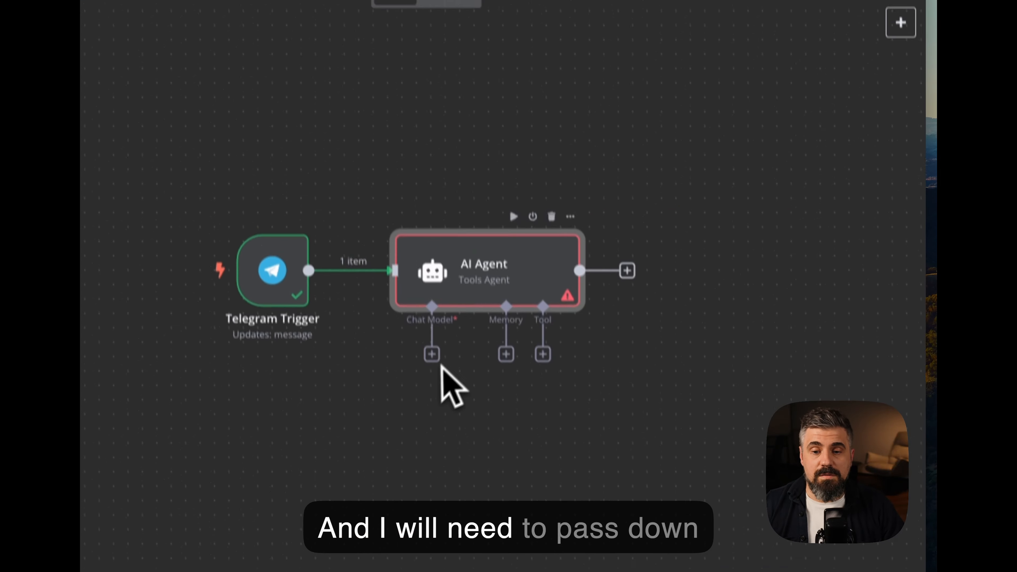
- Attach an OpenAI Chat Model to the AI Agent
left_click(422, 263)
left_click(742, 561)
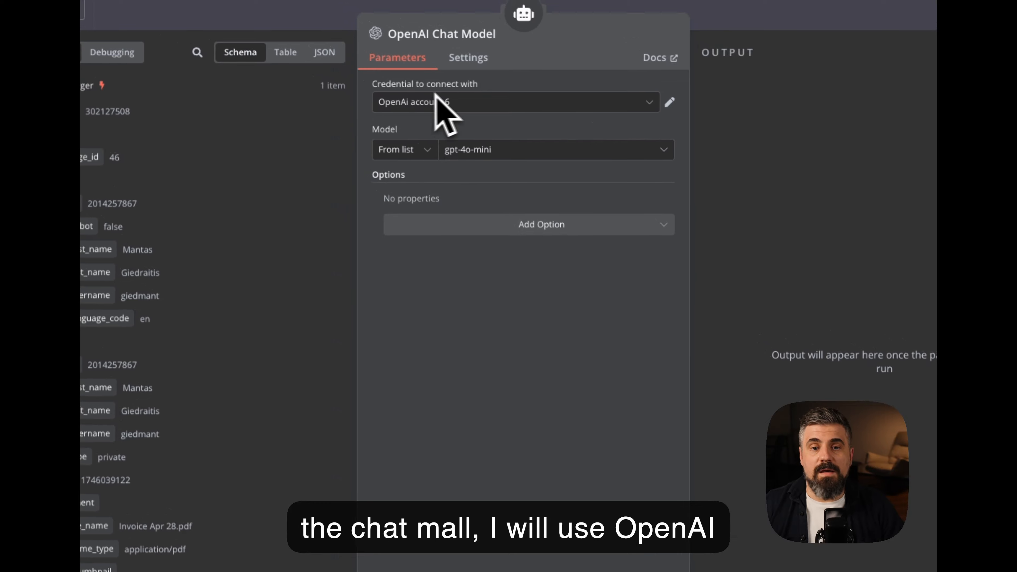
- Review the chat model's OpenAI credential choices and the new credential form, and return to the canvas
left_click(452, 102)
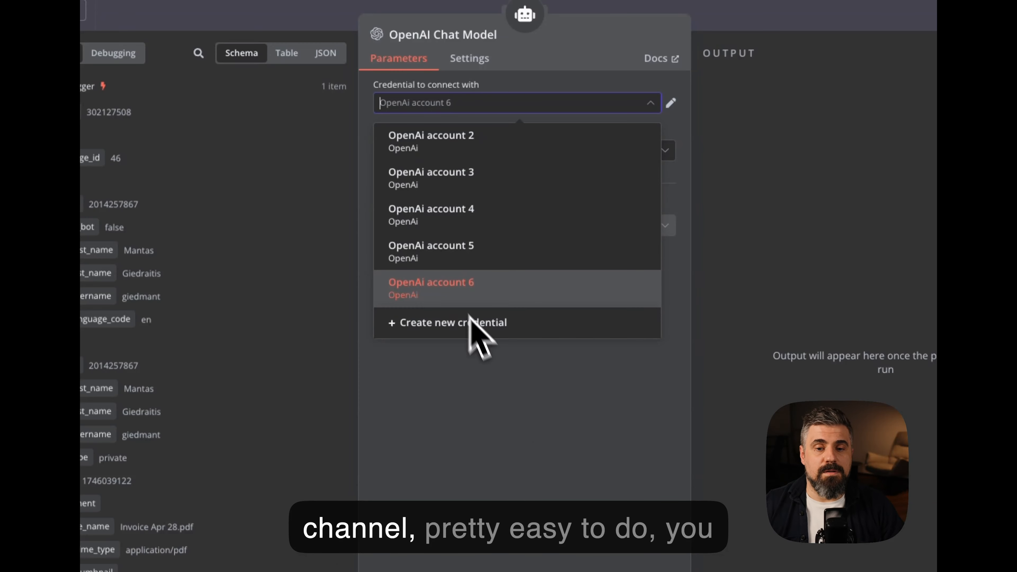
left_click(503, 394)
left_click(451, 110)
left_click(481, 320)
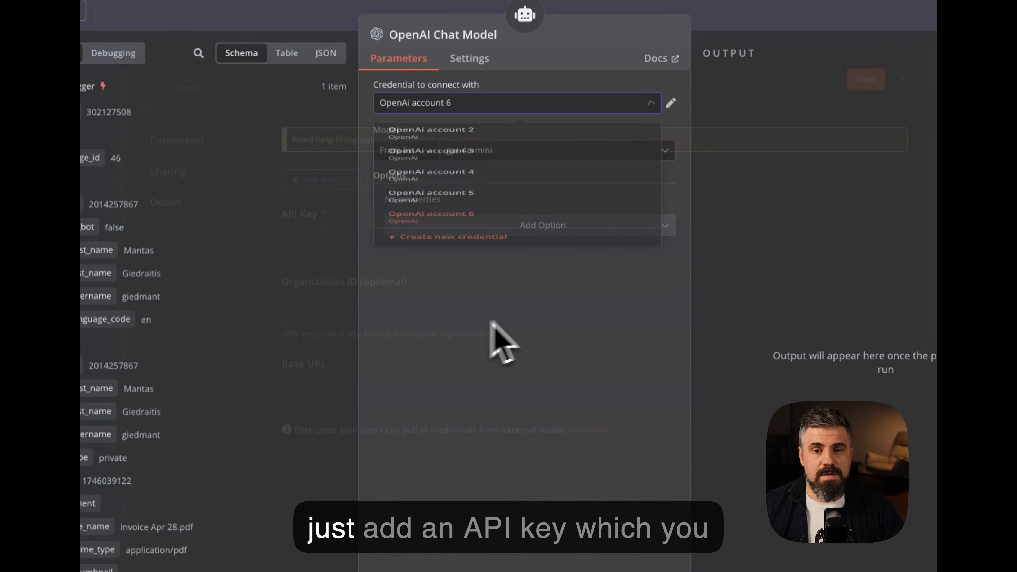
left_click(902, 91)
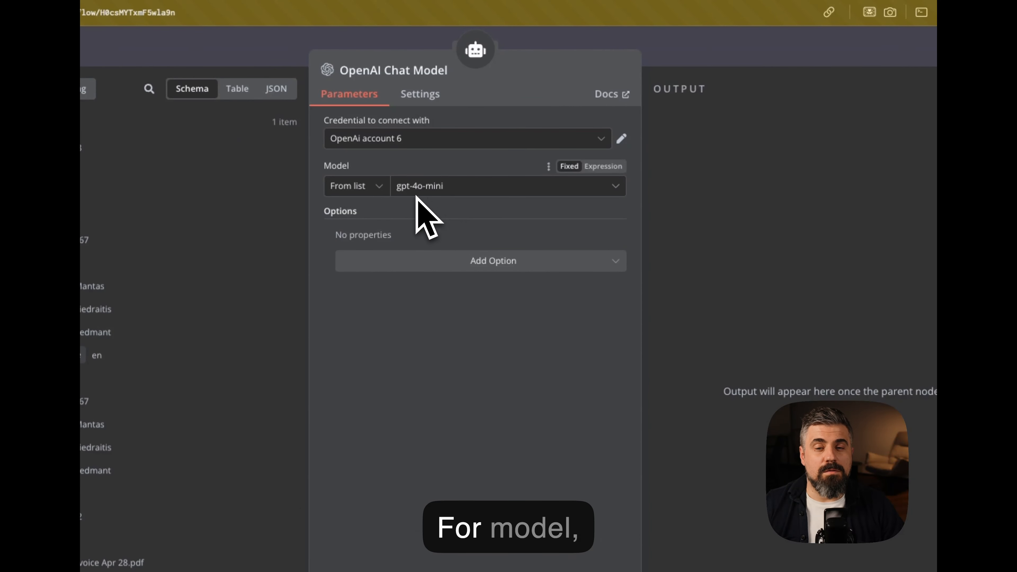
left_click(727, 54)
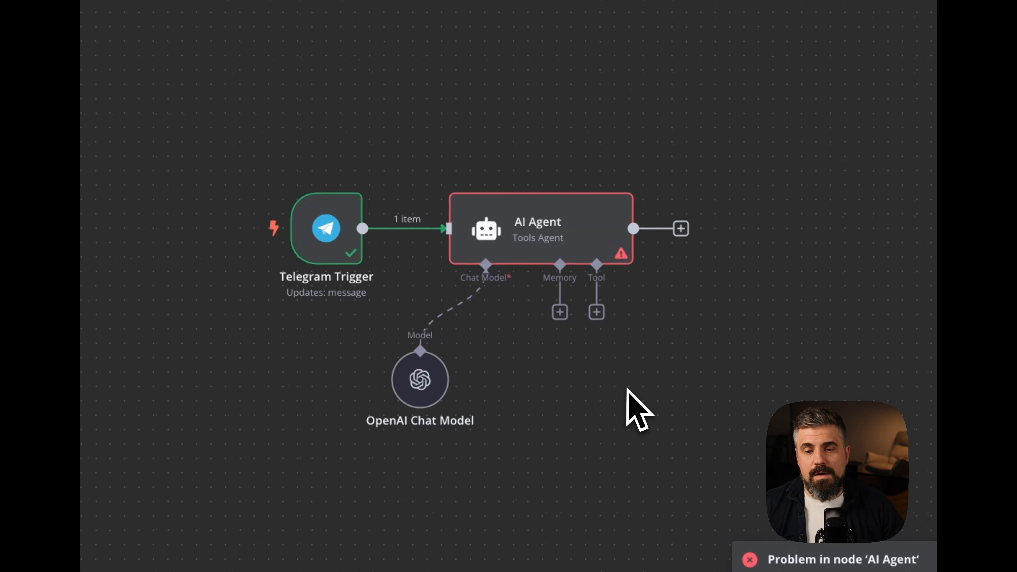
- Attach a Simple Memory node to the AI Agent's memory connection
scroll(628, 388, "right", 1)
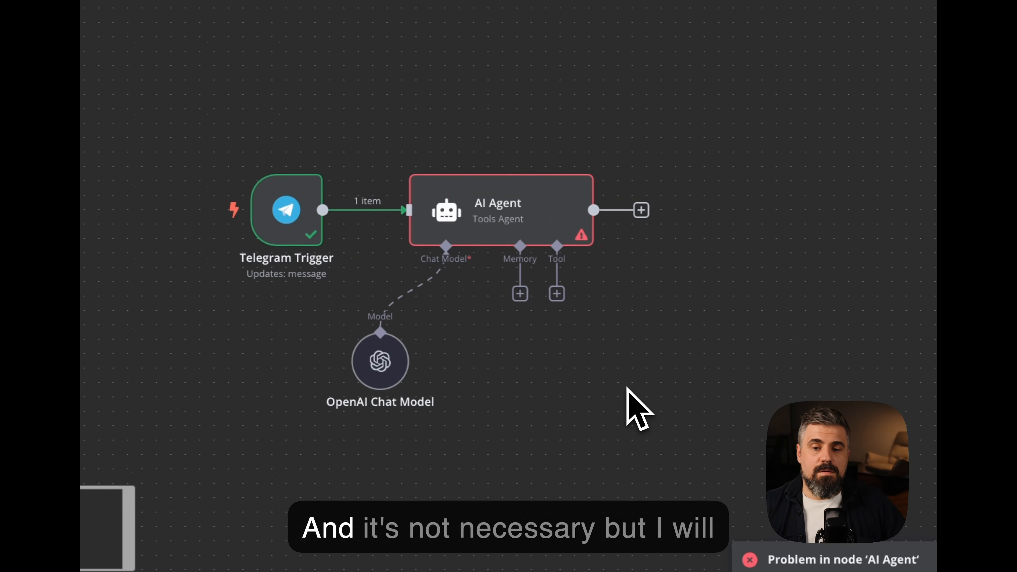
scroll(627, 388, "down", 3)
scroll(627, 388, "right", 2)
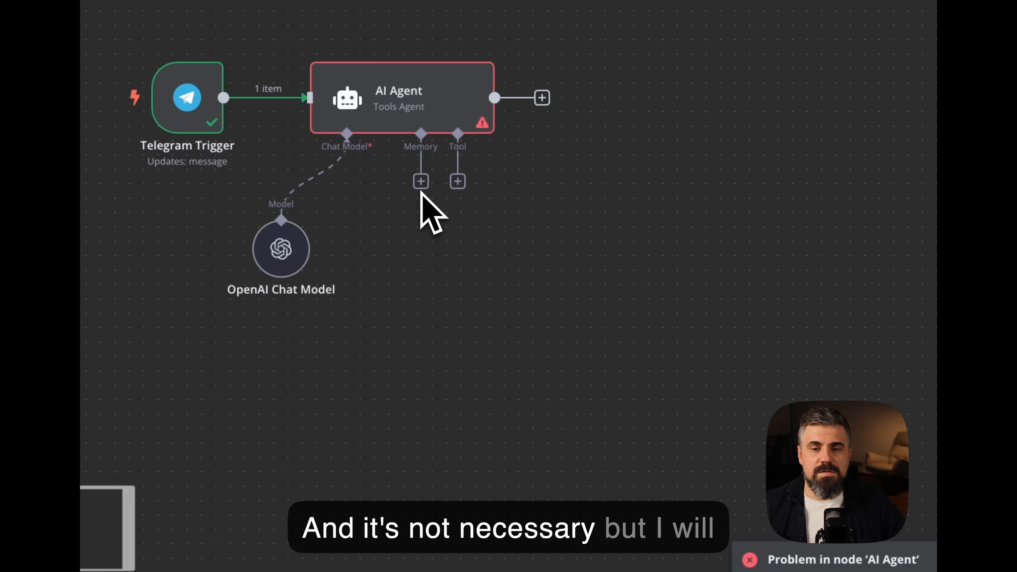
left_click(421, 182)
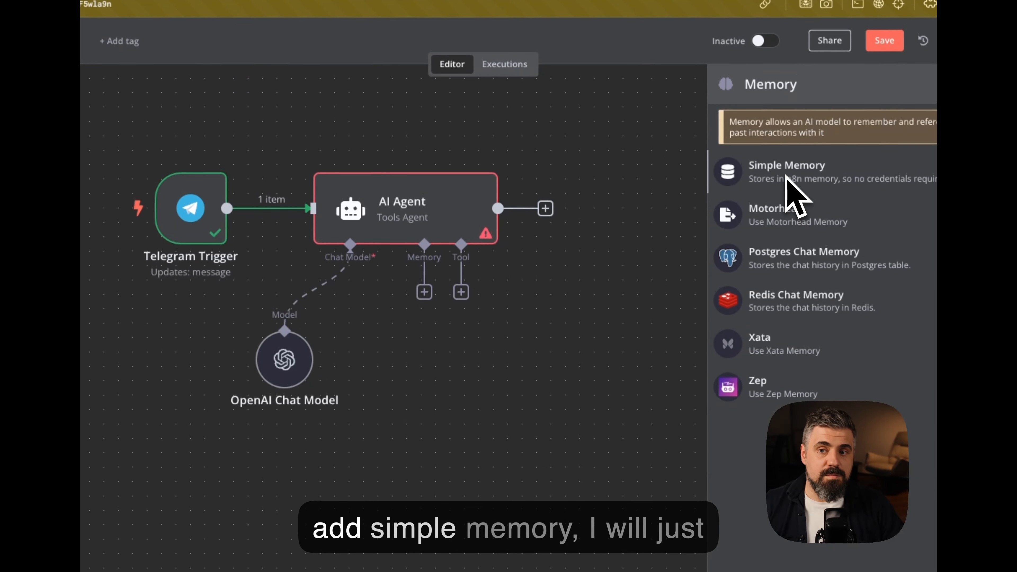
left_click(786, 177)
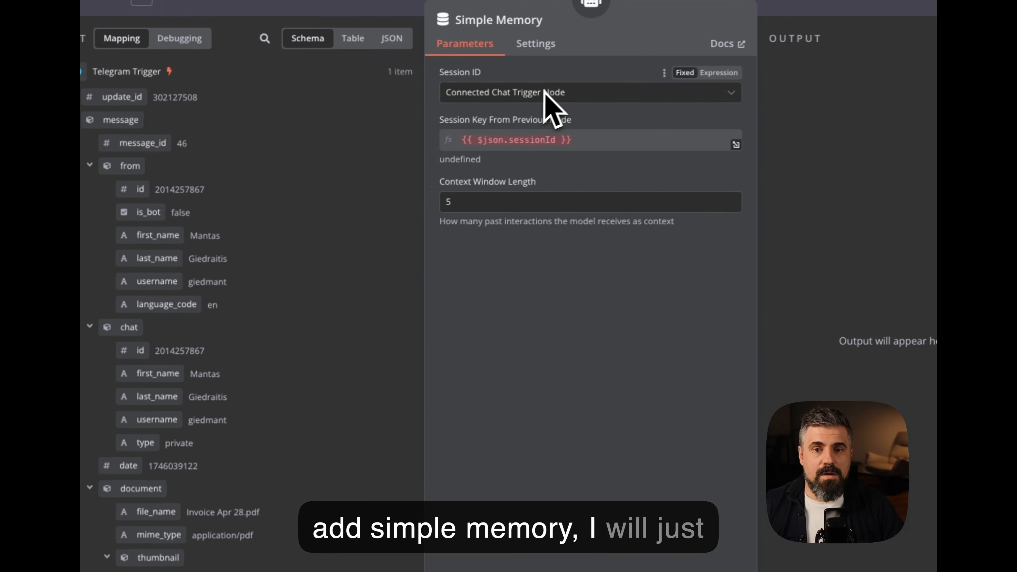
- Define the Simple Memory session key as {{ $json.message.chat.id }}, and reposition the memory and chat model nodes below the agent
left_click(545, 93)
left_click(527, 190)
scroll(318, 420, "down", 5)
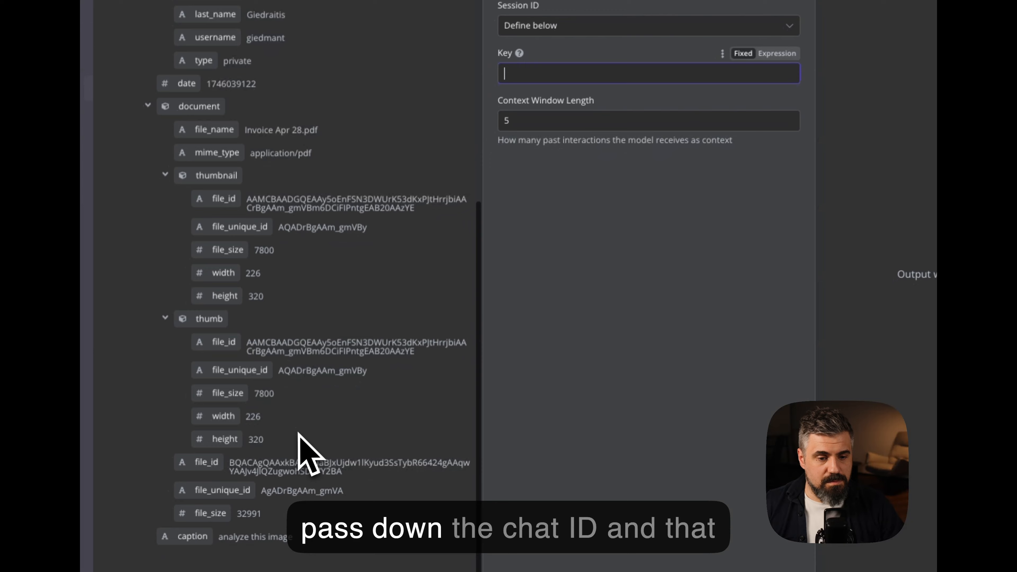
scroll(287, 433, "up", 8)
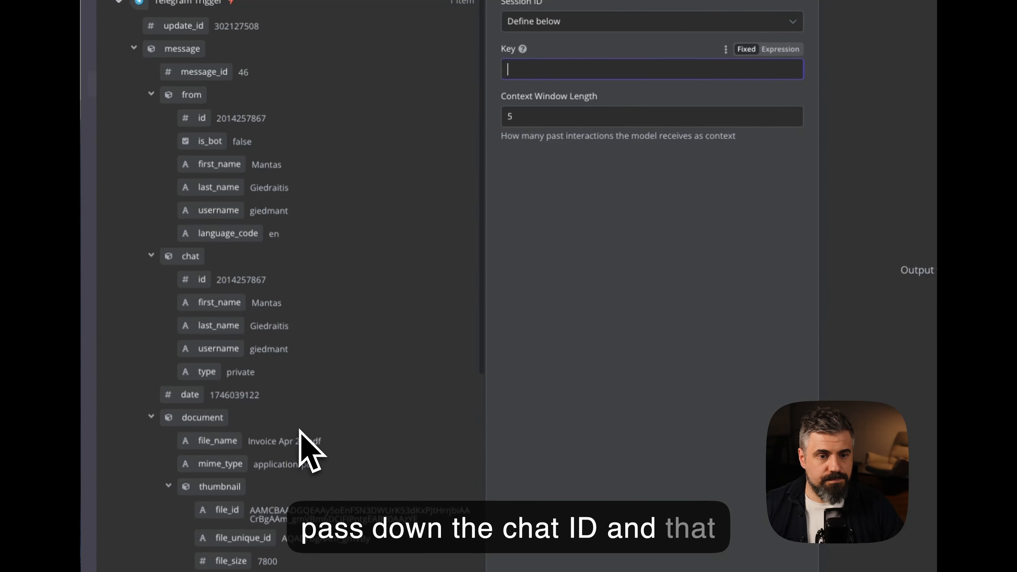
left_click_drag(204, 288, 565, 72)
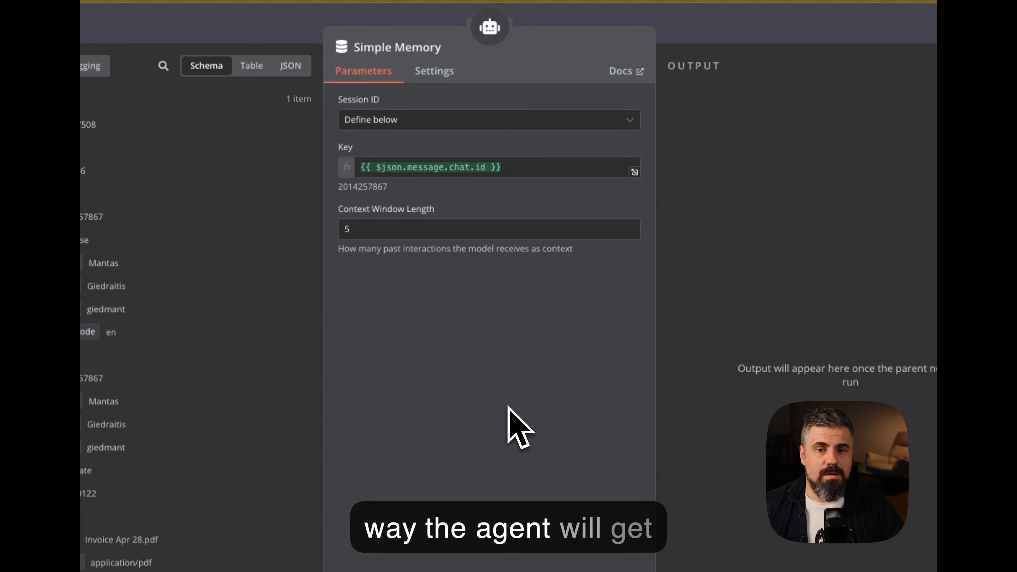
left_click(740, 16)
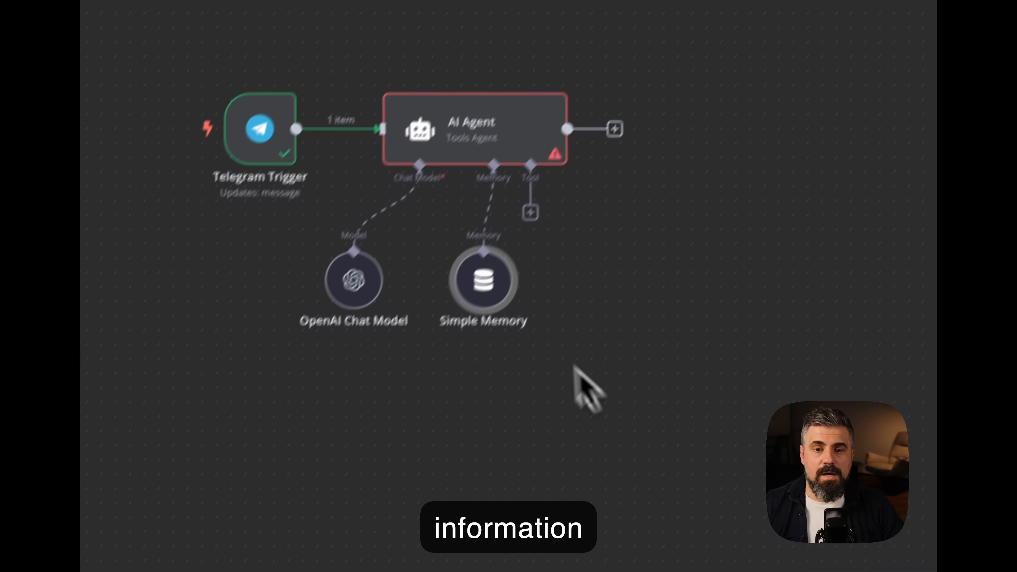
left_click_drag(500, 252, 449, 276)
left_click_drag(387, 240, 359, 241)
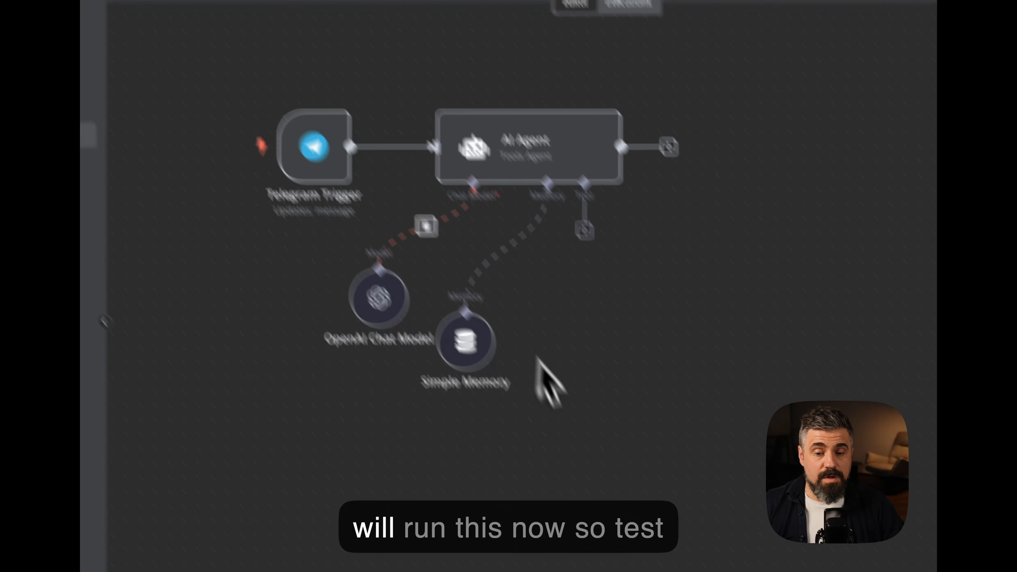
- Start a workflow test and send Invoice Apr 28.pdf to the Telegram bot with the caption "analyze this pdf", returning to the n8n canvas
left_click(501, 543)
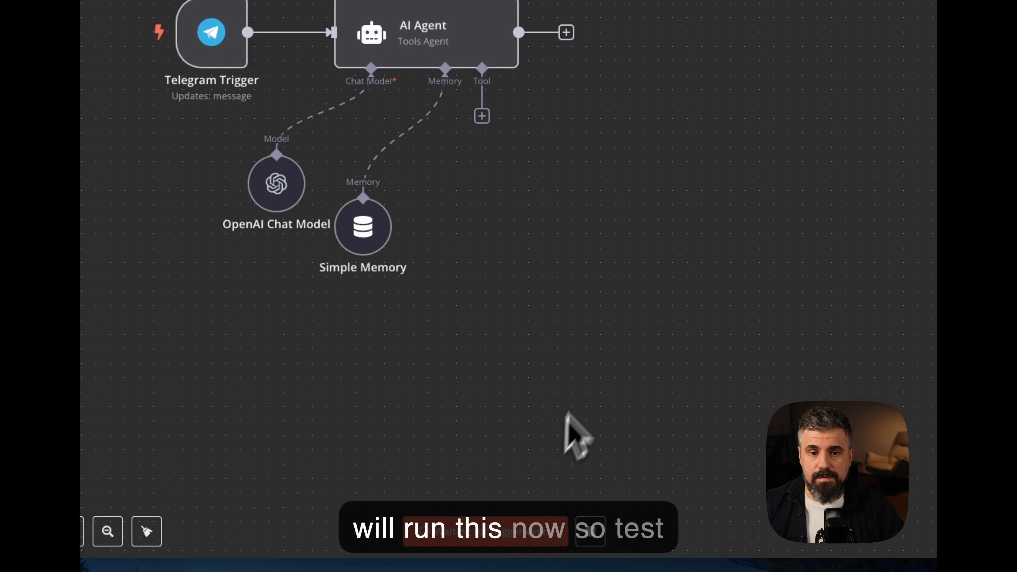
key("super+Tab")
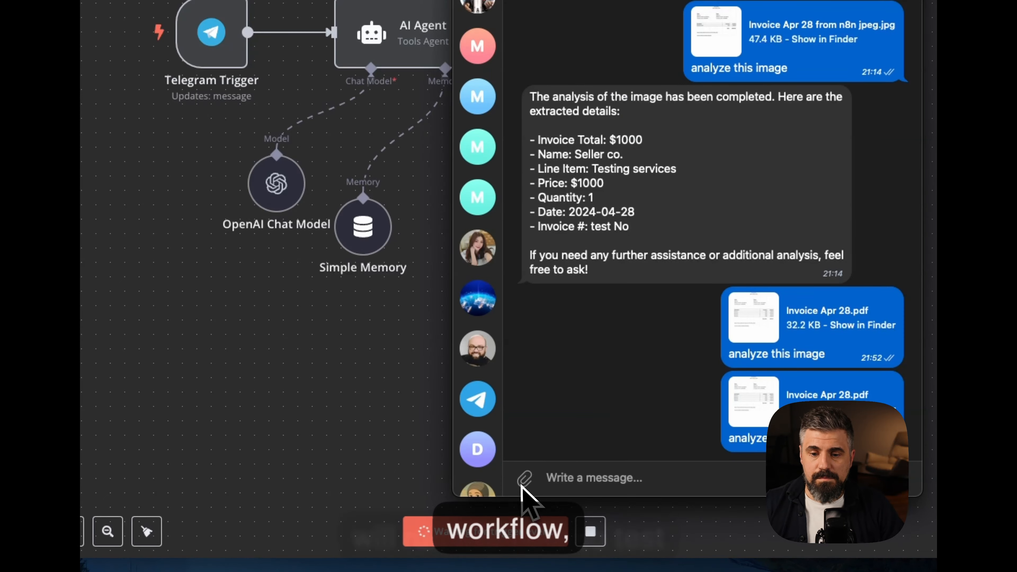
mouse_move(524, 479)
left_click(569, 415)
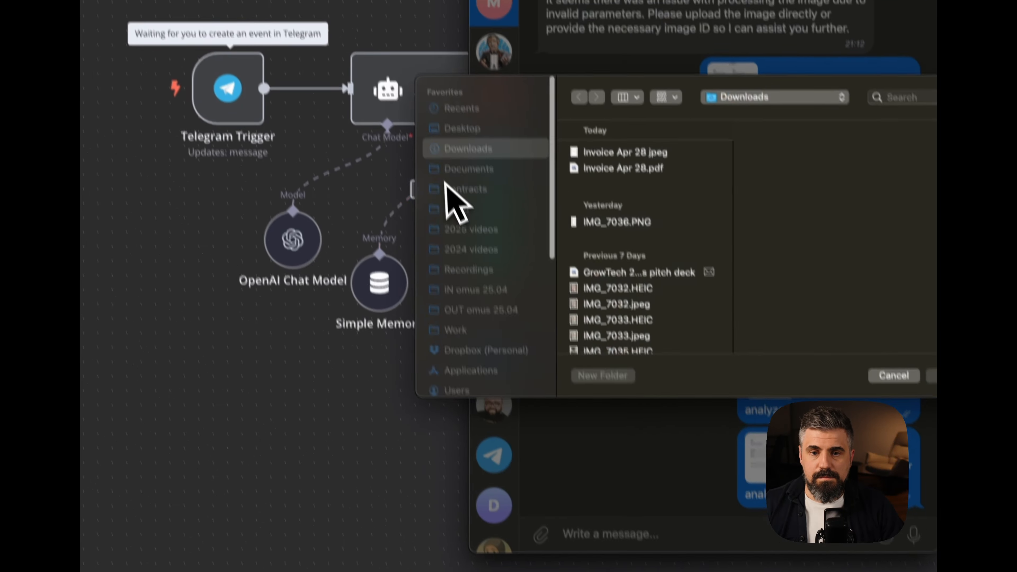
double_click(652, 208)
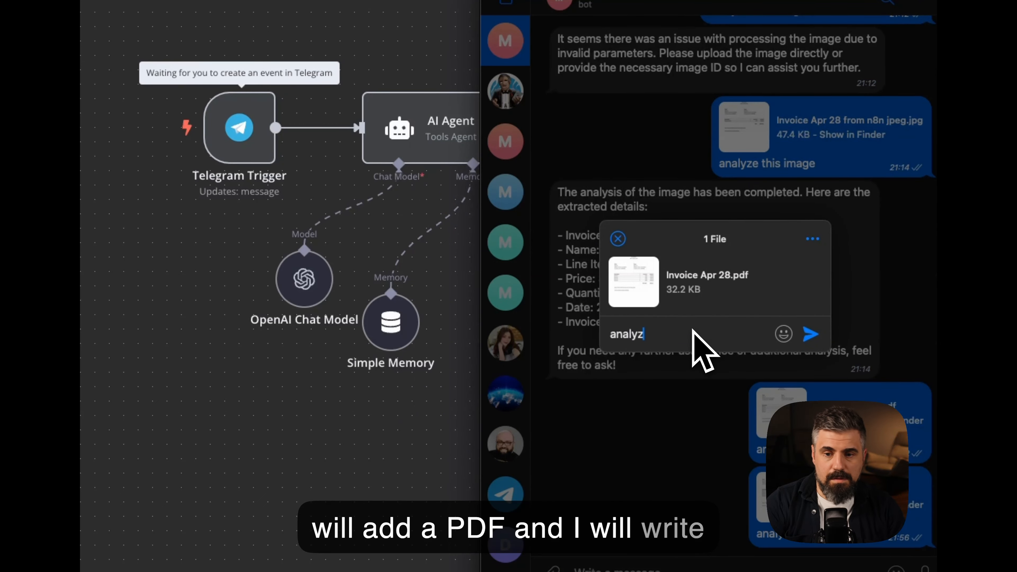
type("analyze this ph")
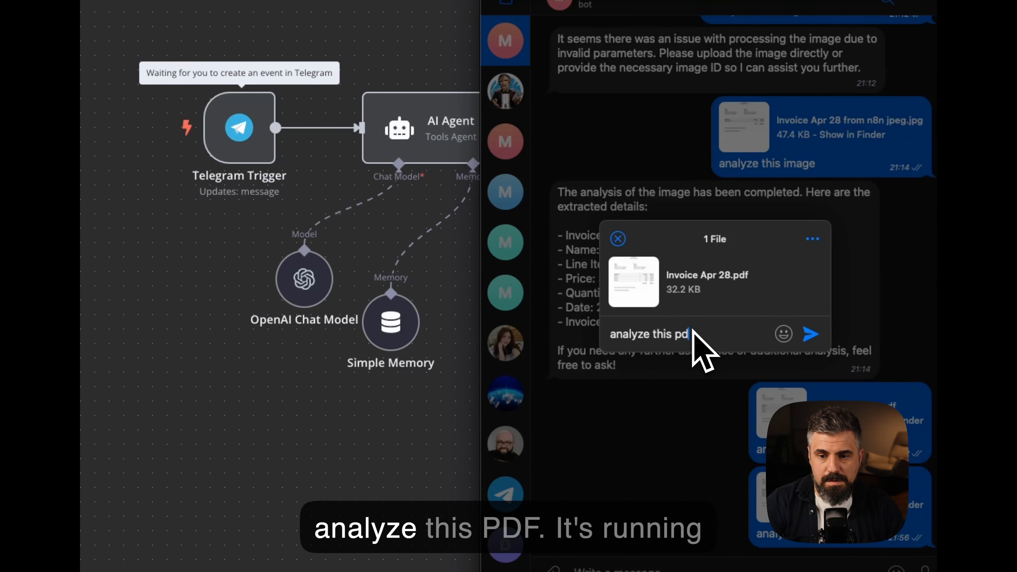
type("f")
key("Return")
left_click(352, 436)
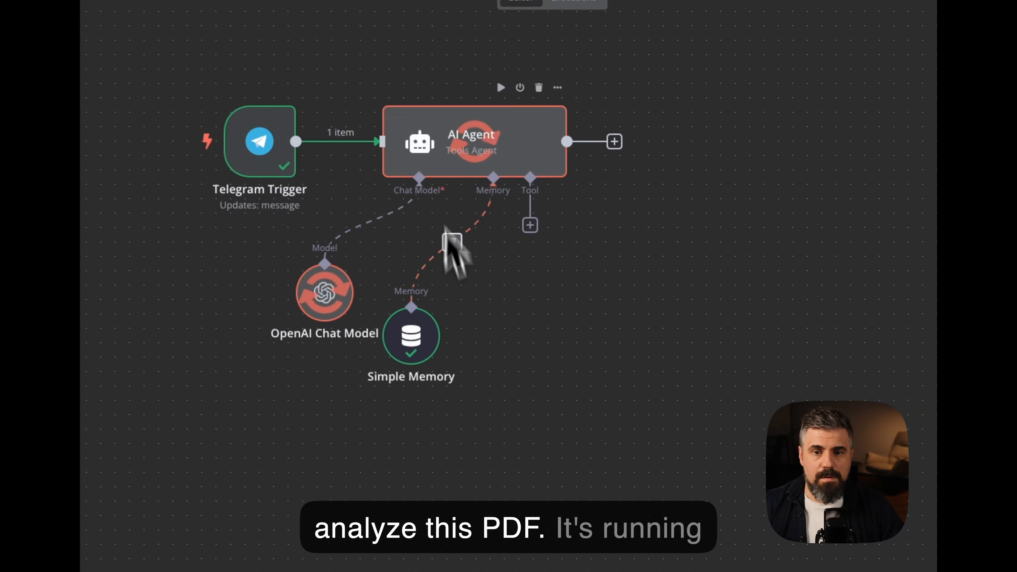
- Examine the AI Agent's output text from the test run and return to the canvas
double_click(479, 149)
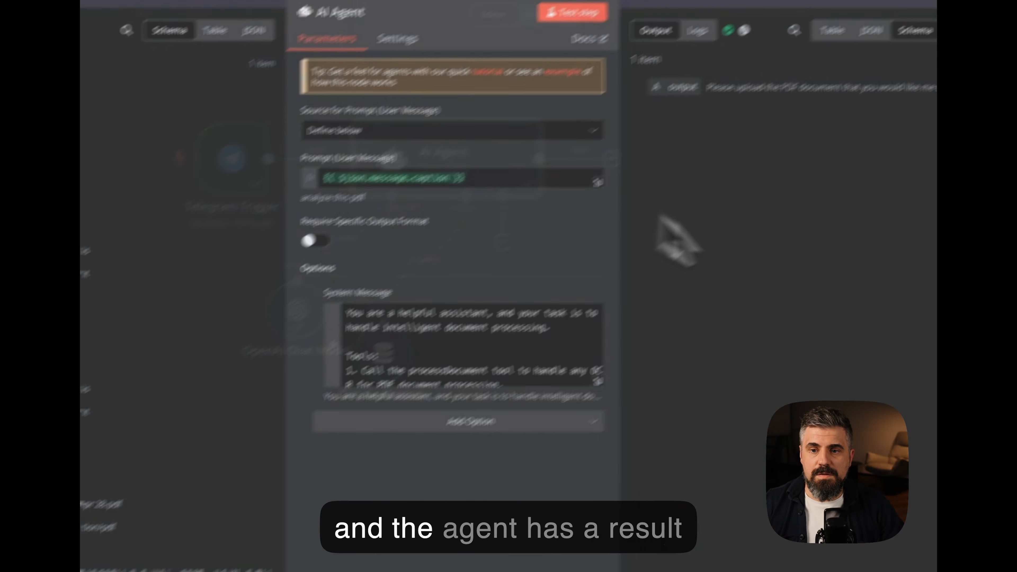
left_click_drag(604, 155, 855, 157)
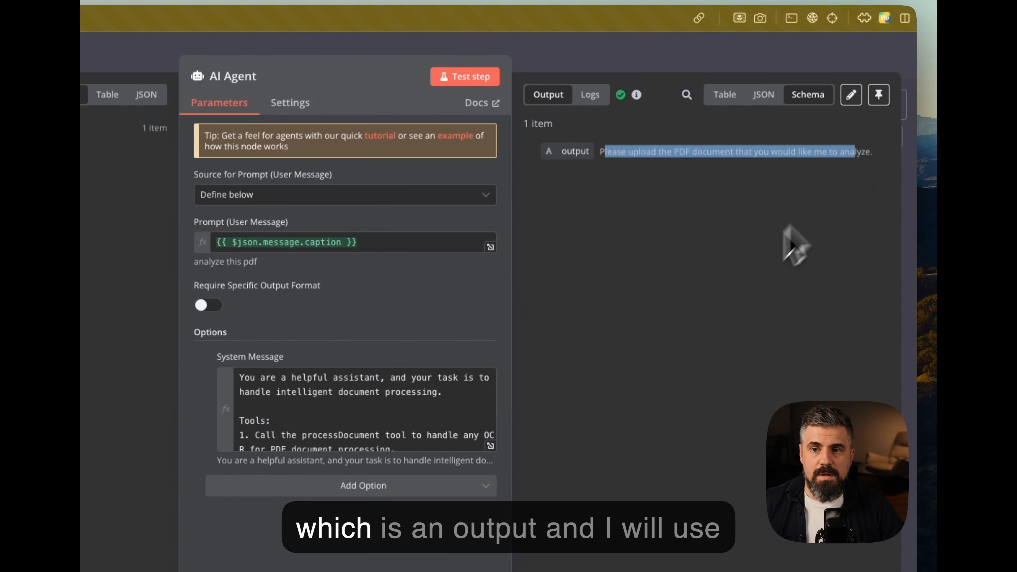
left_click(771, 218)
left_click(651, 58)
- Add a Telegram node with the "Send a text message" action after the AI Agent
left_click(504, 223)
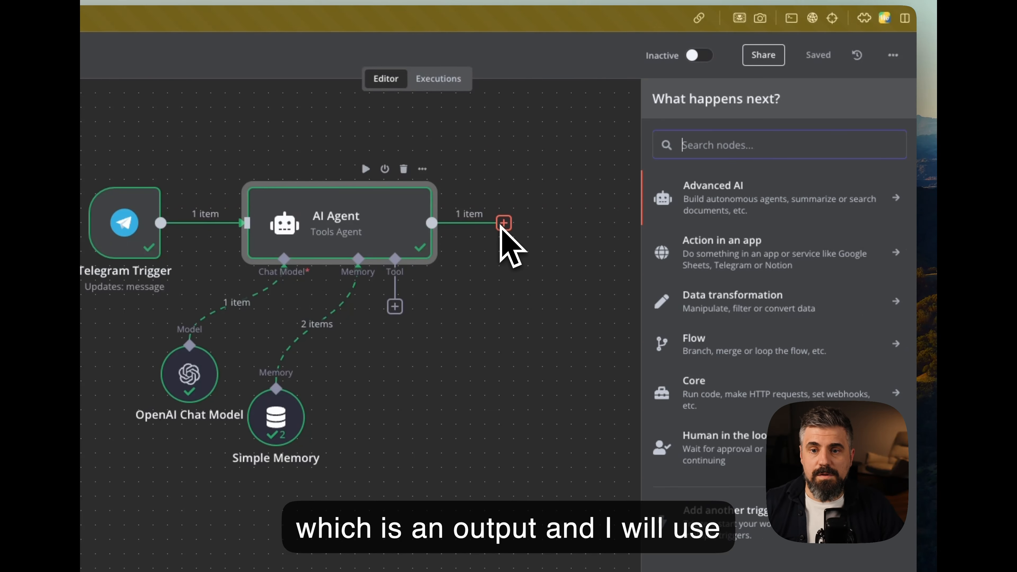
type("telef")
key("BackSpace")
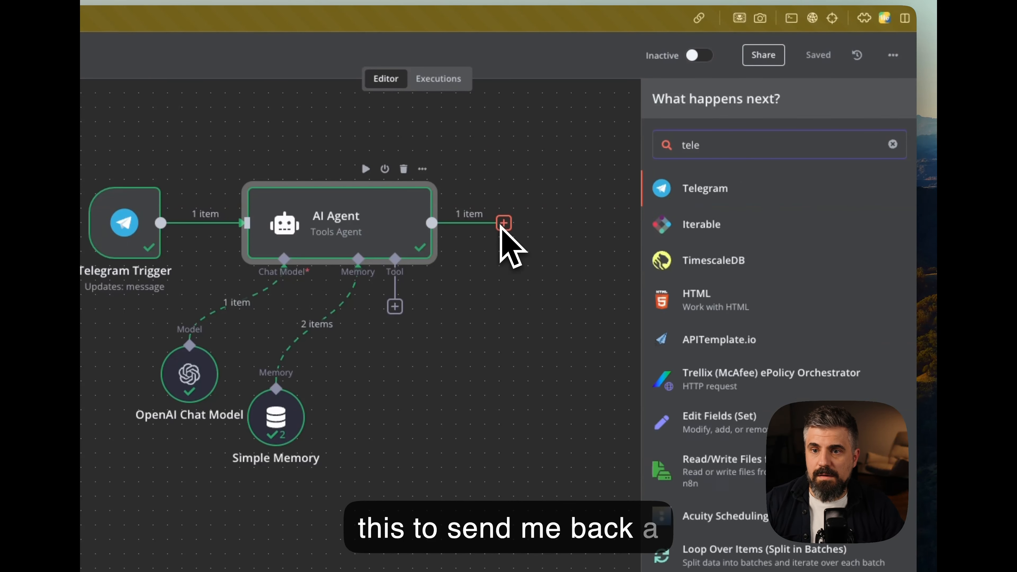
type("g")
left_click(699, 191)
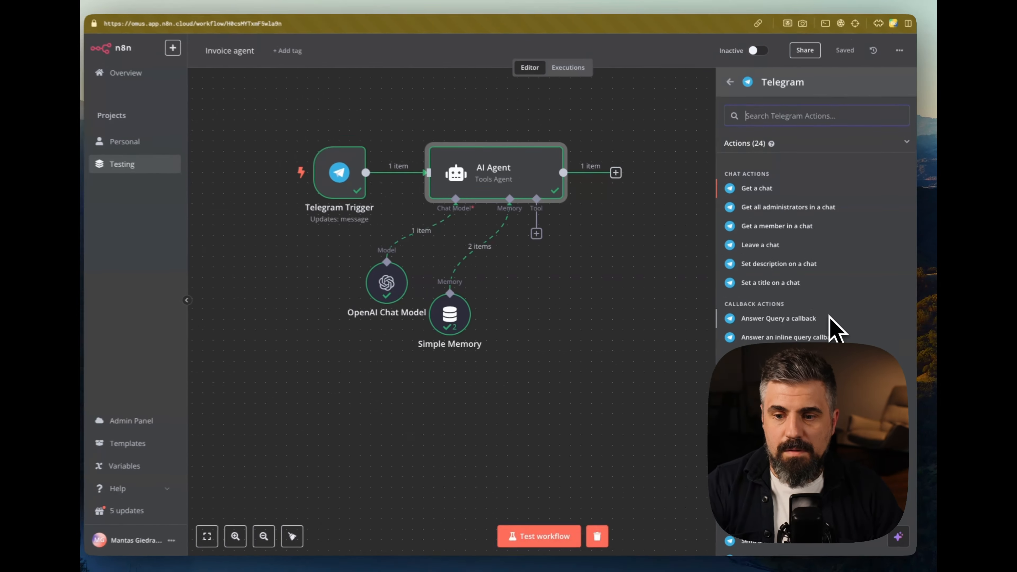
type("mess")
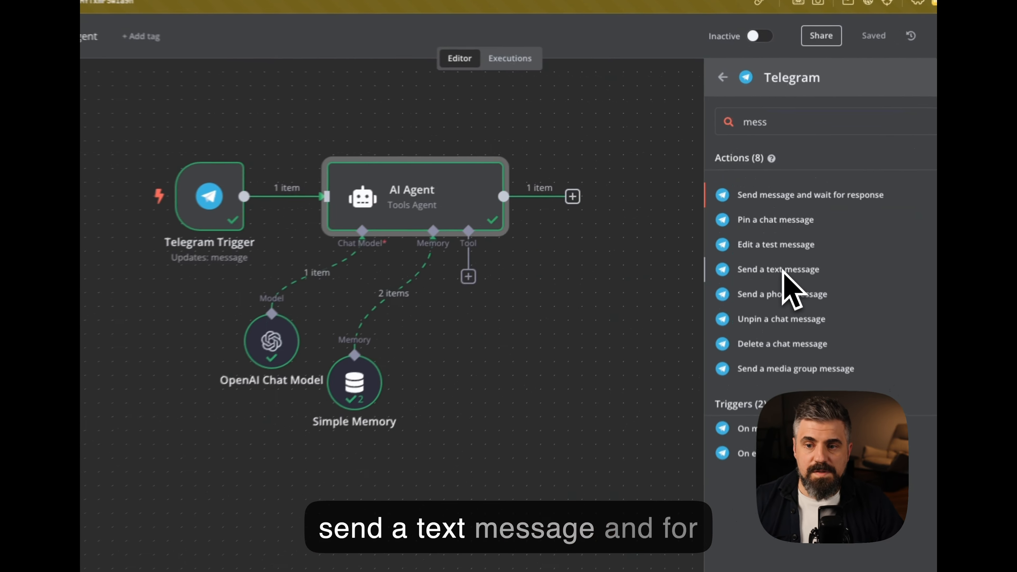
left_click(779, 230)
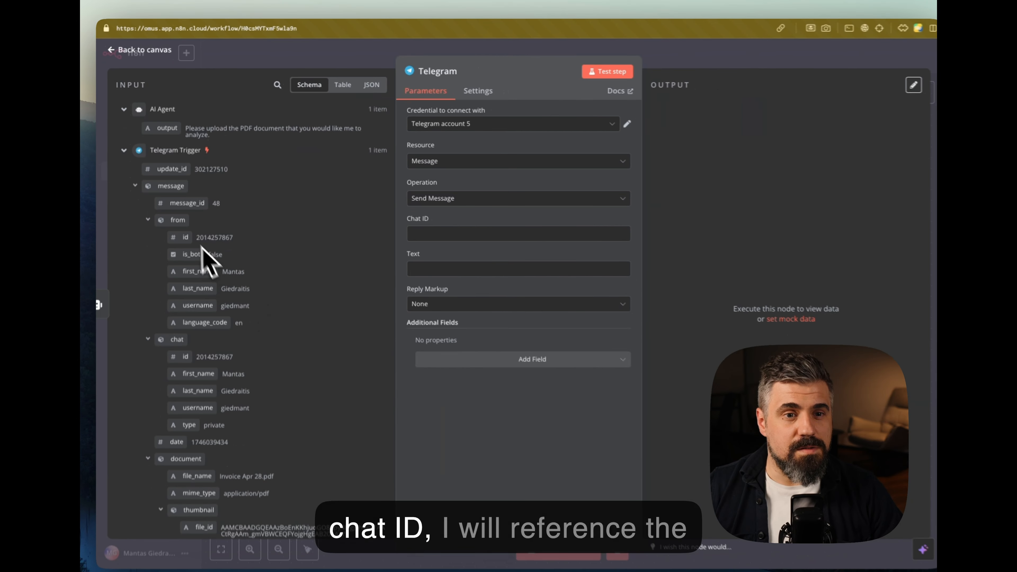
- Map the Telegram node's Chat ID to {{ $('Telegram Trigger').item.json.message.chat.id }} and its Text to {{ $json.output }}
scroll(229, 373, "down", 1)
scroll(176, 149, "up", 1)
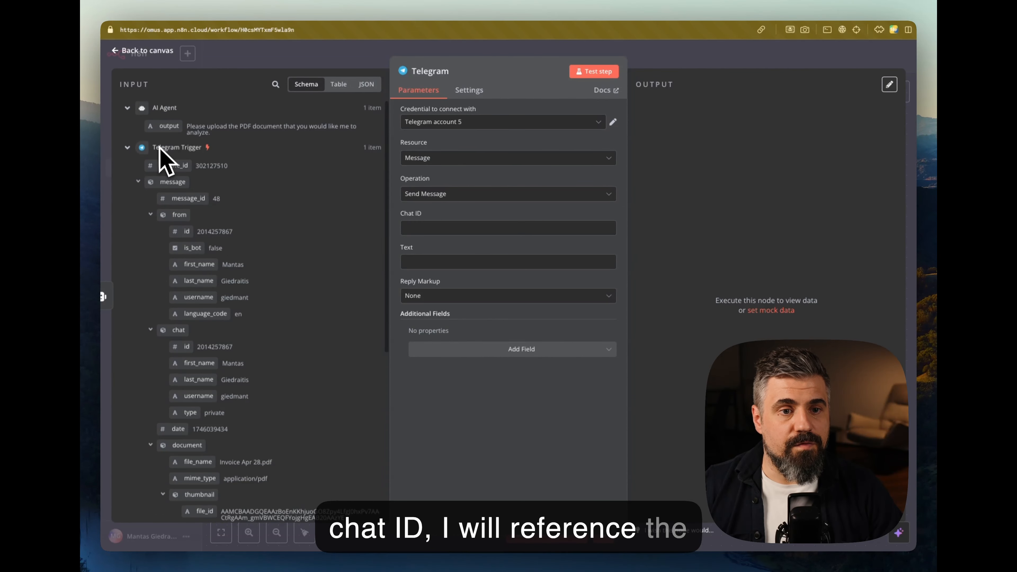
scroll(227, 251, "down", 1)
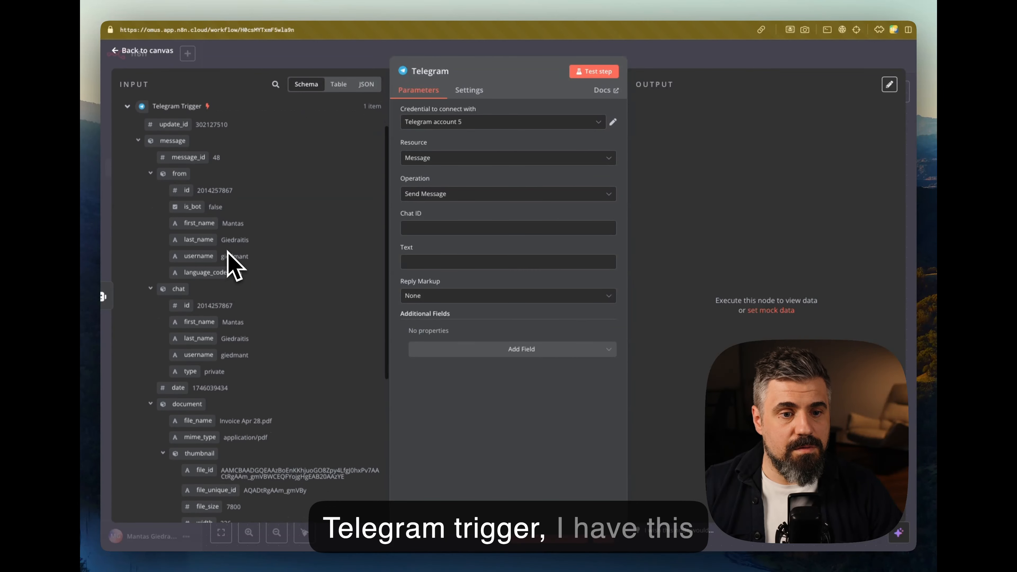
left_click_drag(175, 306, 424, 227)
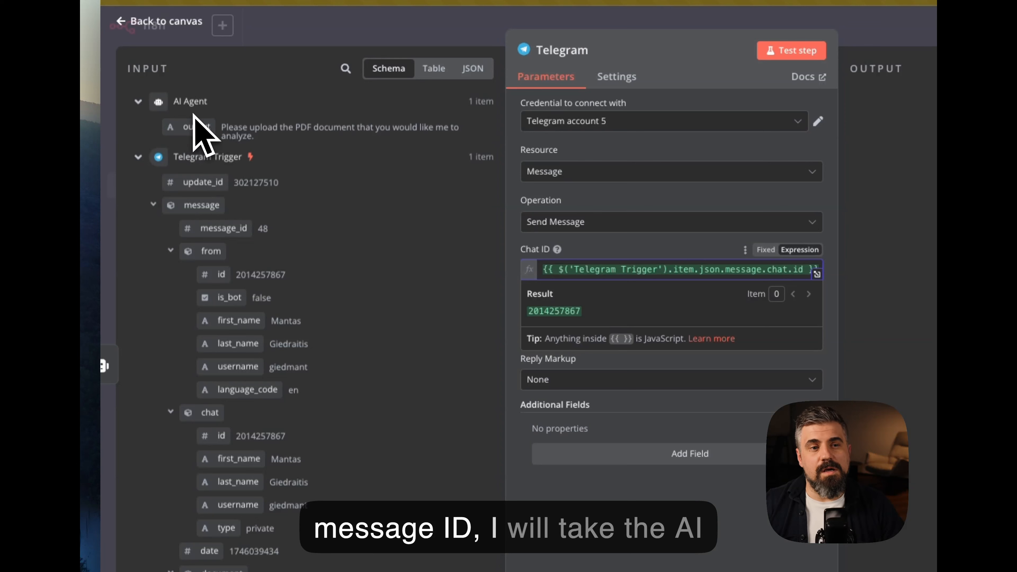
left_click_drag(189, 126, 593, 336)
left_click(505, 418)
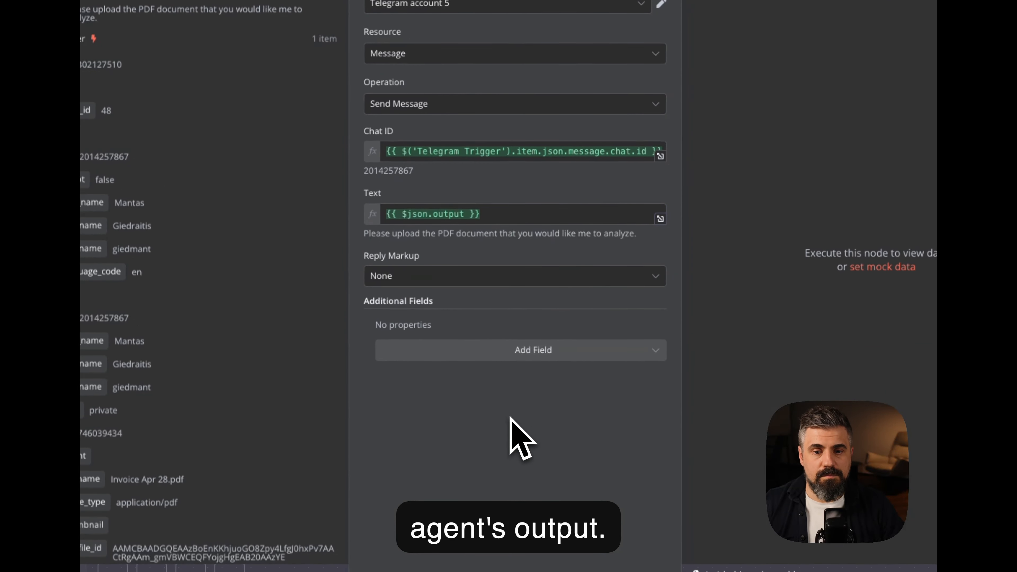
- Add the Append n8n Attribution field, switched off, to the Telegram node and test the step
left_click(514, 356)
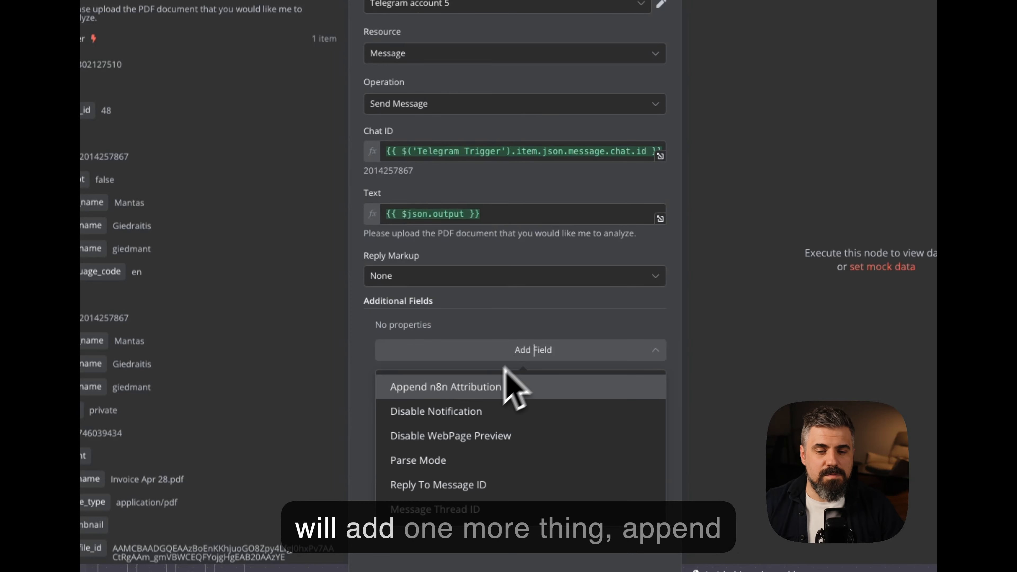
left_click(445, 389)
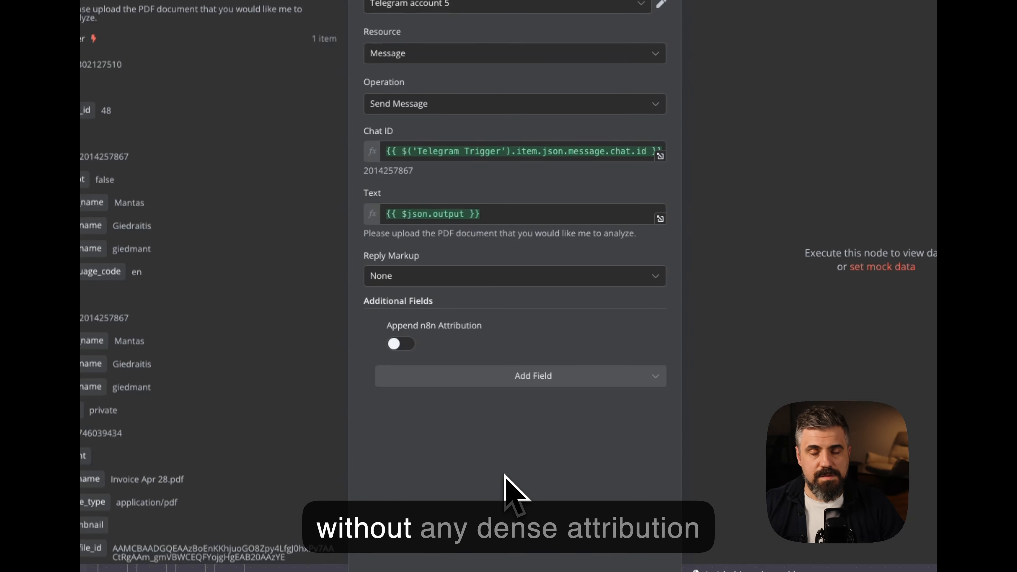
left_click(546, 44)
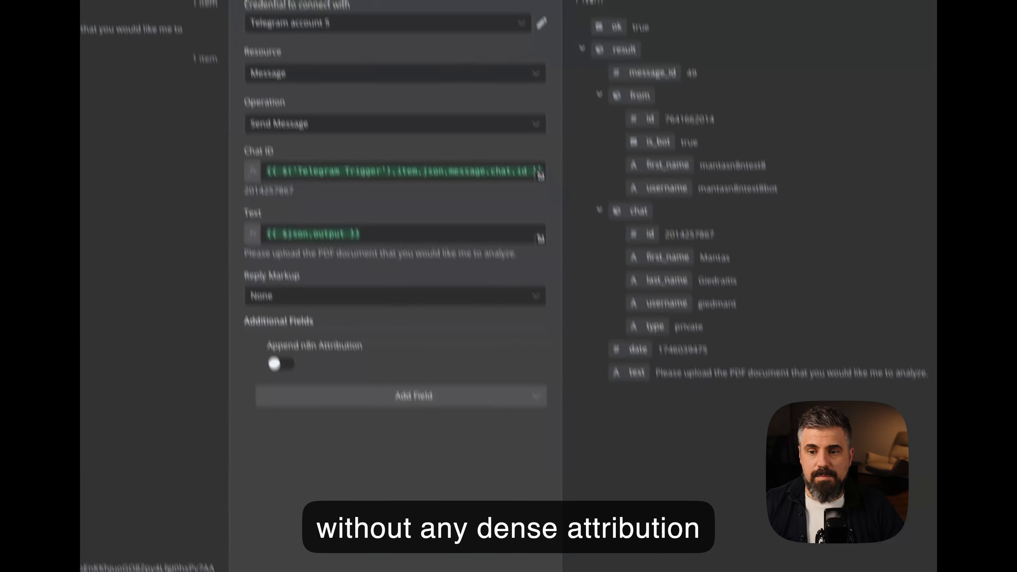
- Switch to the Telegram app and read the bot's reply in the chat
left_click(519, 531)
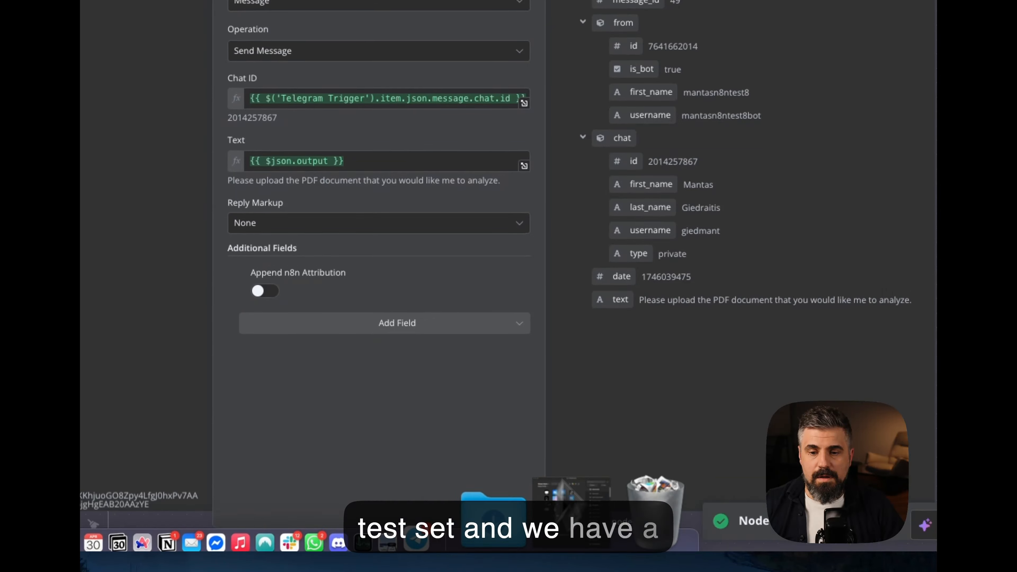
left_click_drag(483, 452, 588, 464)
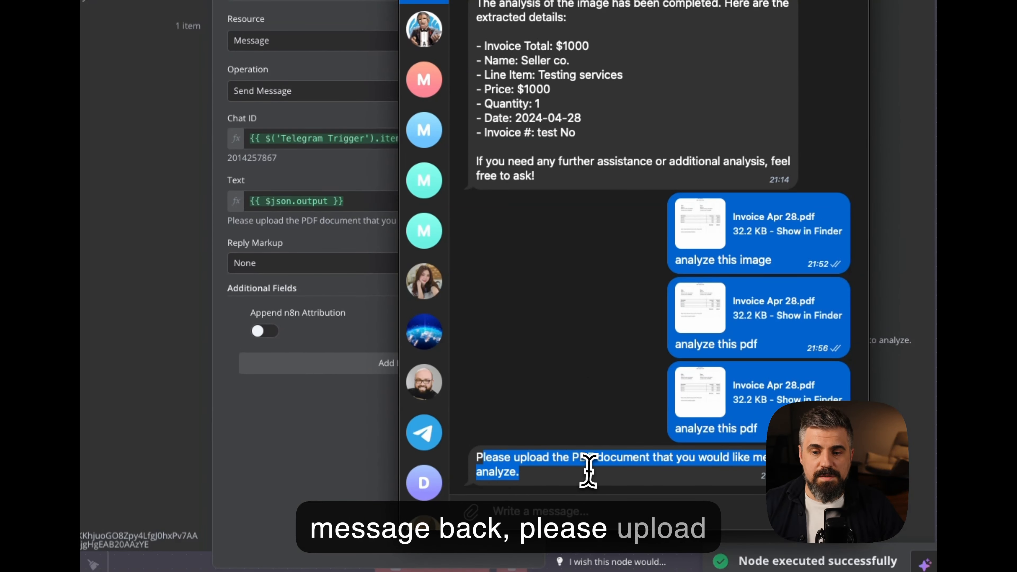
left_click(584, 463)
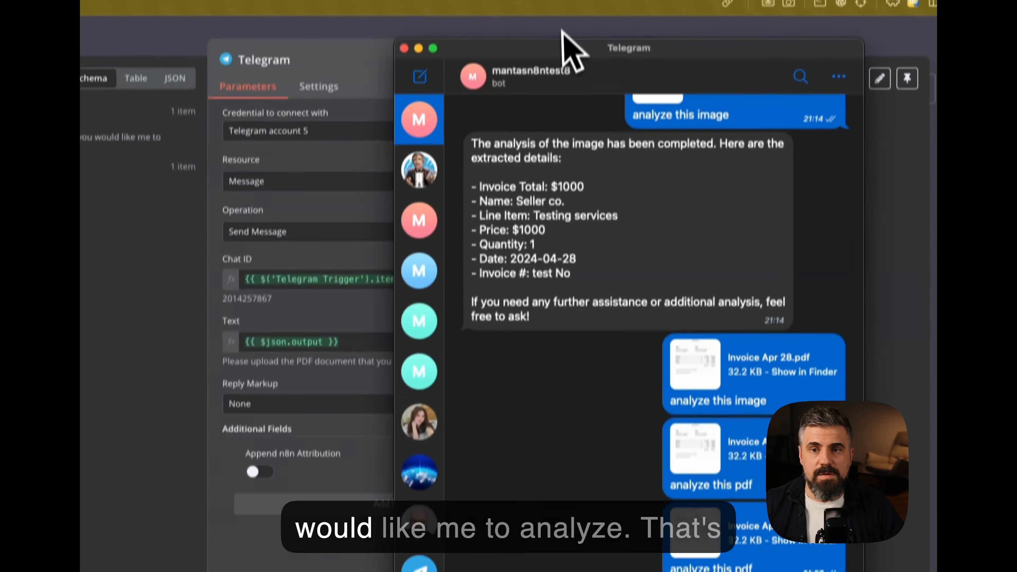
- Return to the n8n canvas and save the Invoice agent workflow
left_click(605, 61)
left_click(669, 70)
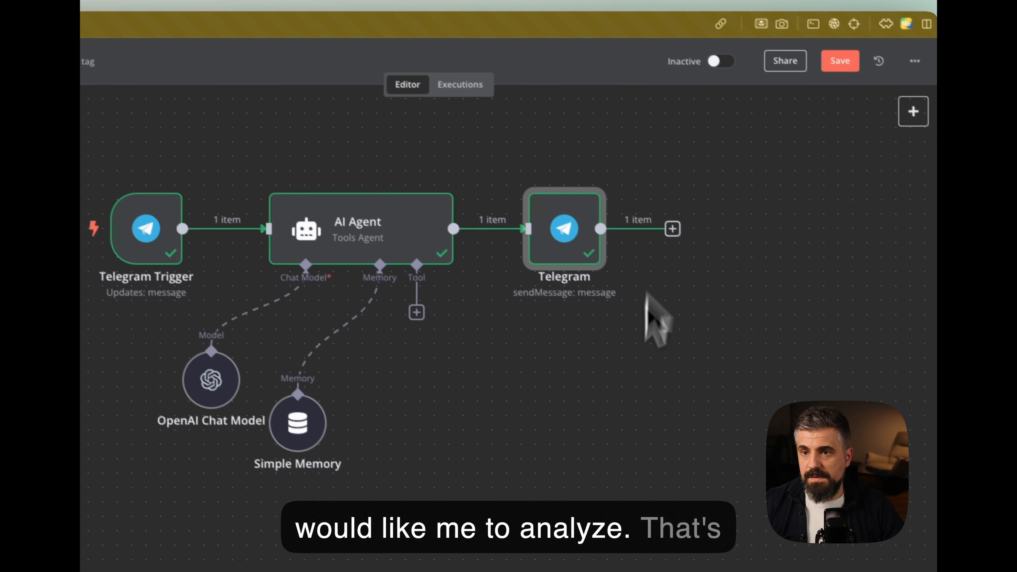
left_click(840, 61)
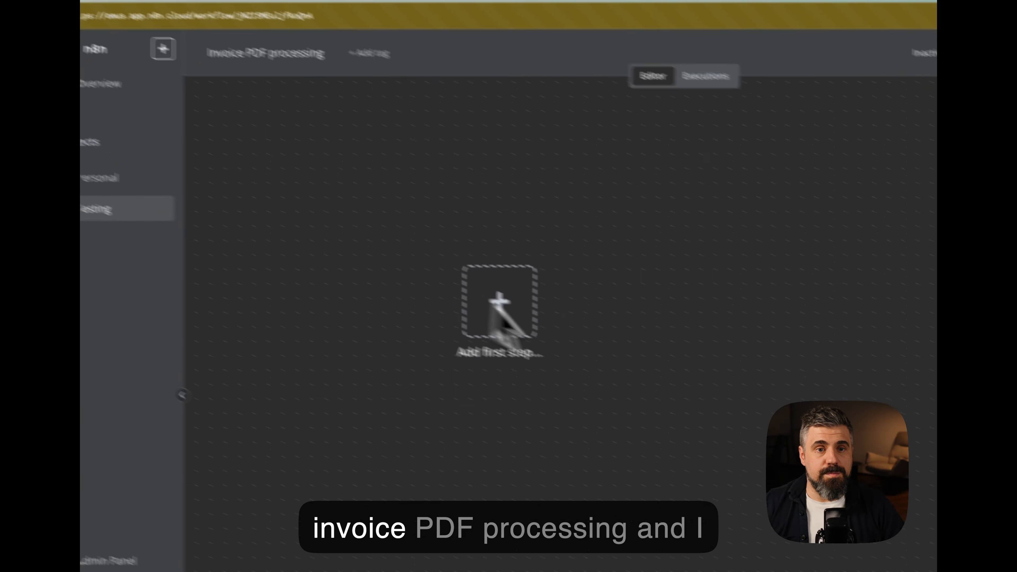
- Add a When Executed by Another Workflow trigger to Invoice PDF processing, keeping the input data mode "Define using fields below"
left_click(500, 301)
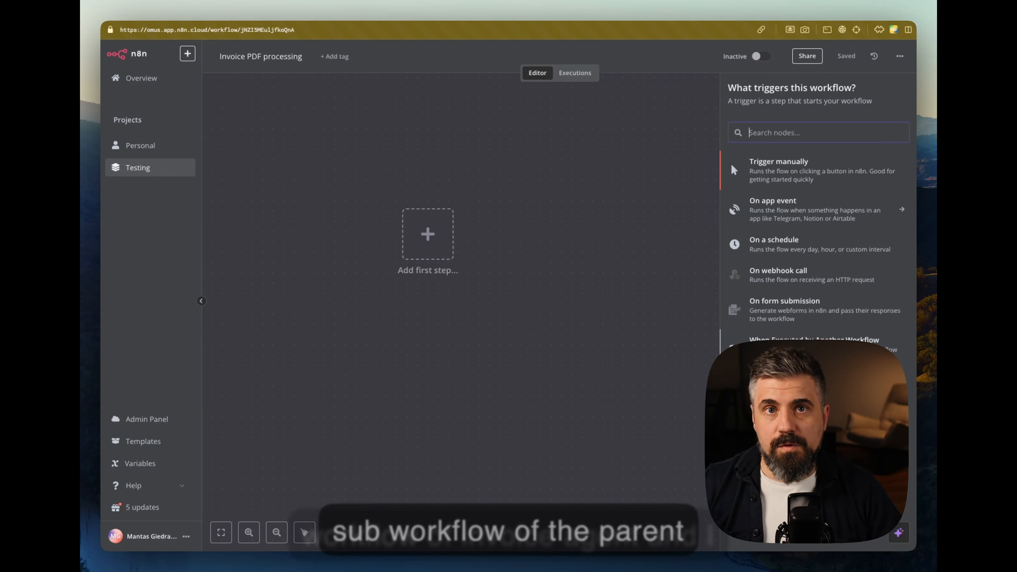
left_click(841, 344)
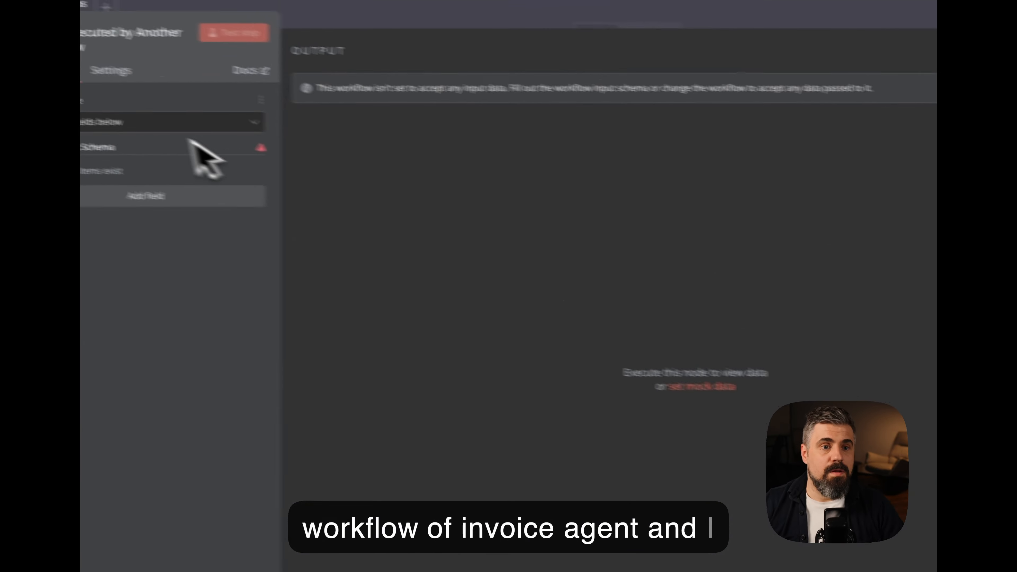
left_click(192, 108)
left_click(278, 84)
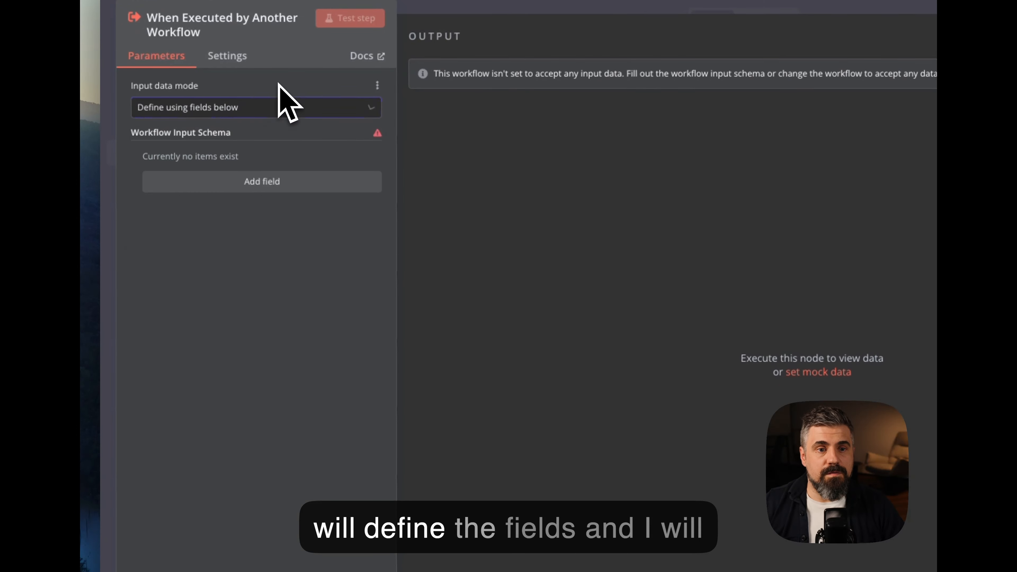
- Add two String fields, id and message, to the trigger's Workflow Input Schema, and delete the message field again
left_click(282, 183)
left_click(243, 280)
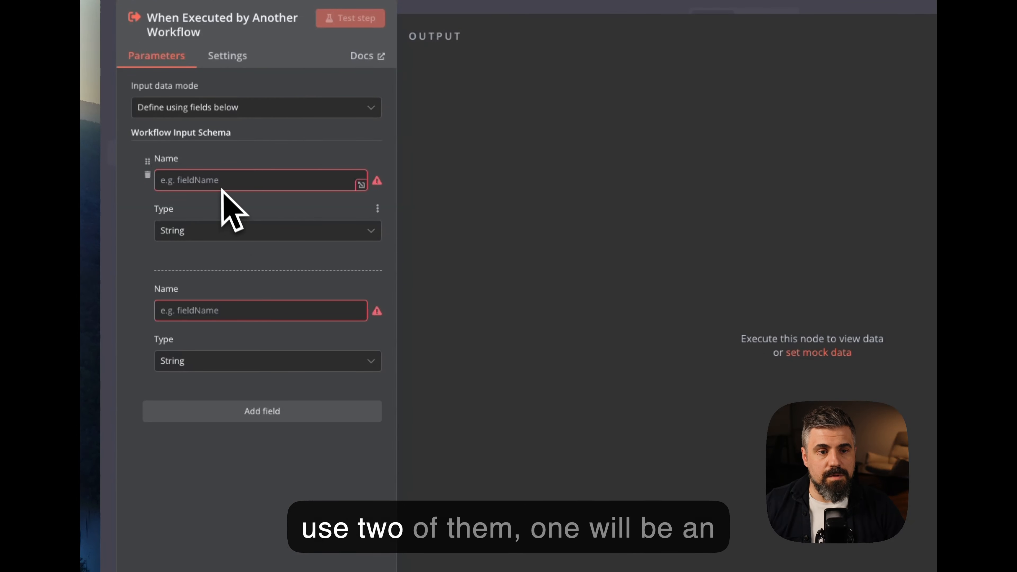
type("id")
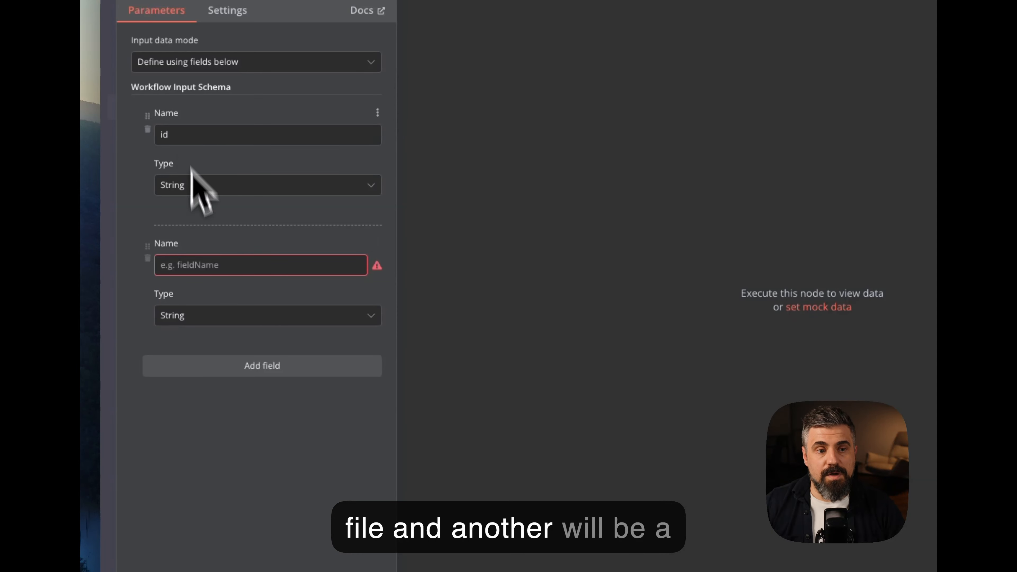
left_click(191, 271)
type("message")
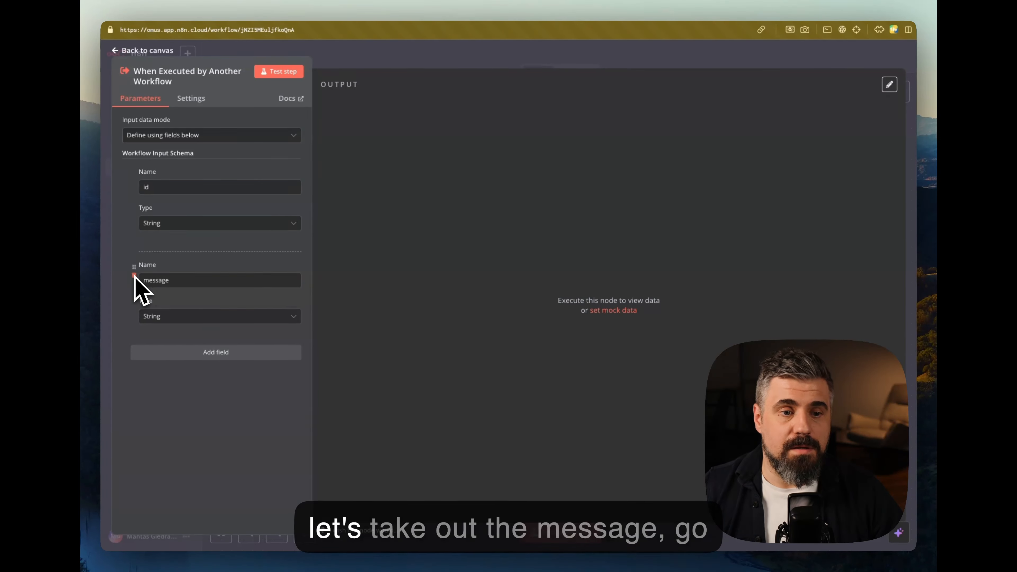
left_click(134, 276)
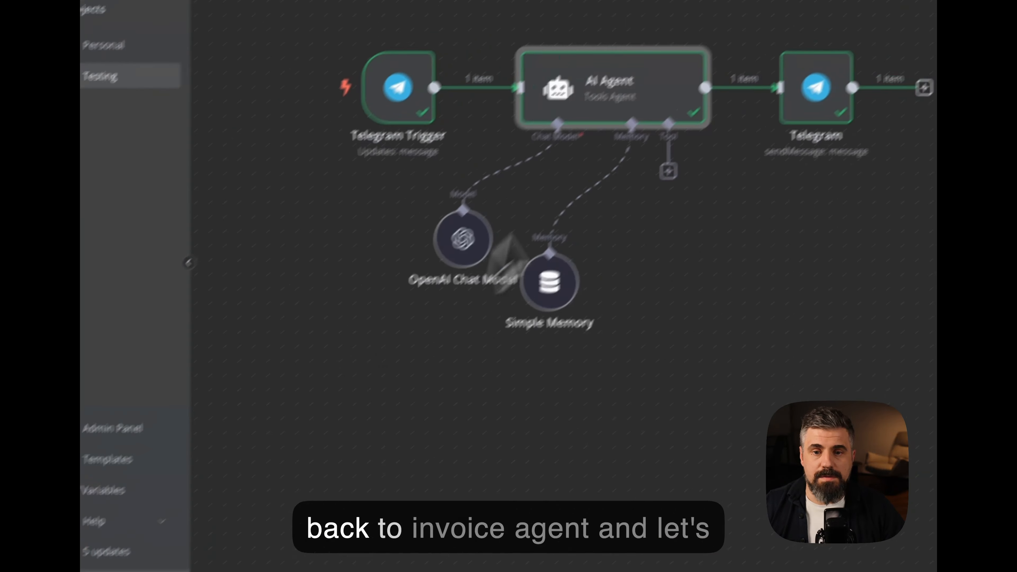
- In the Invoice agent workflow, set the AI Agent's user prompt to the fixed text "Please analyze this file" and save the workflow
double_click(551, 138)
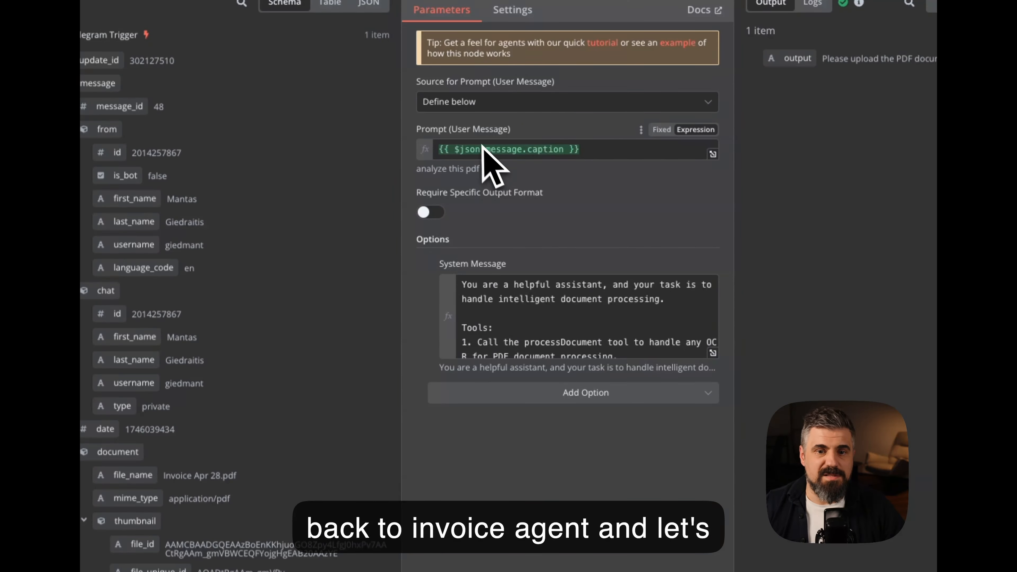
left_click(661, 130)
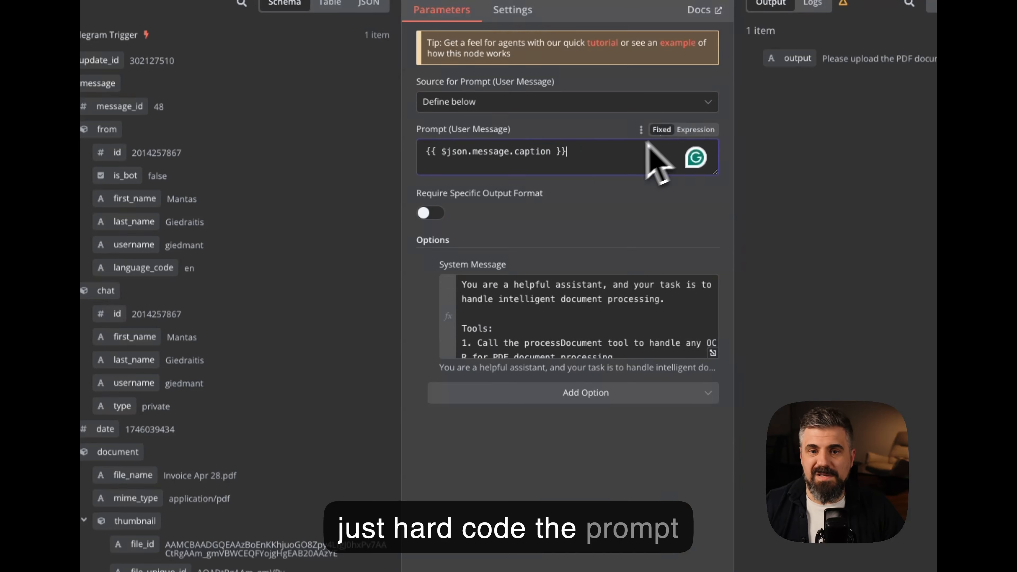
left_click_drag(567, 155, 320, 143)
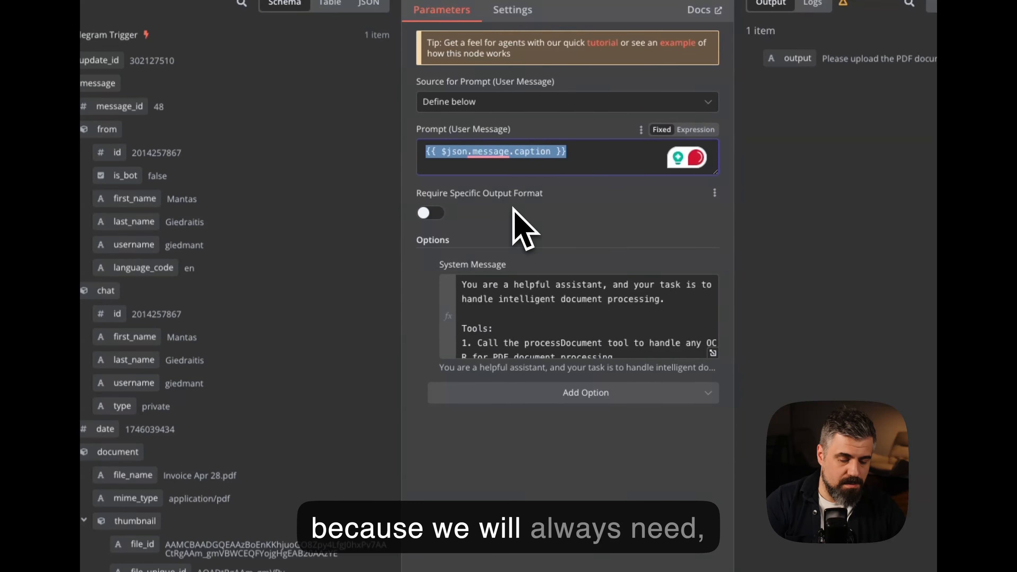
type("Please analyze this file")
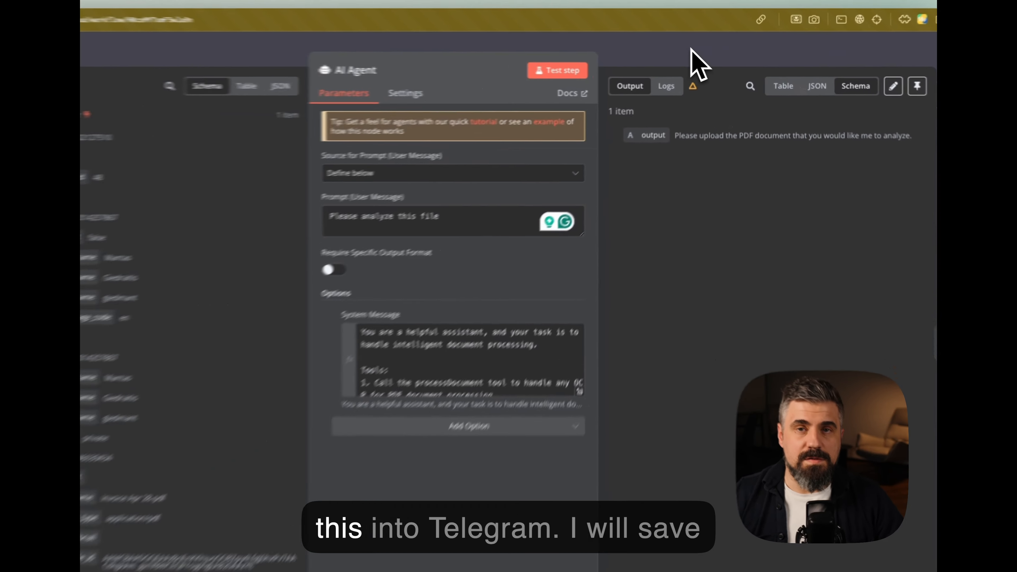
left_click(704, 55)
left_click(839, 56)
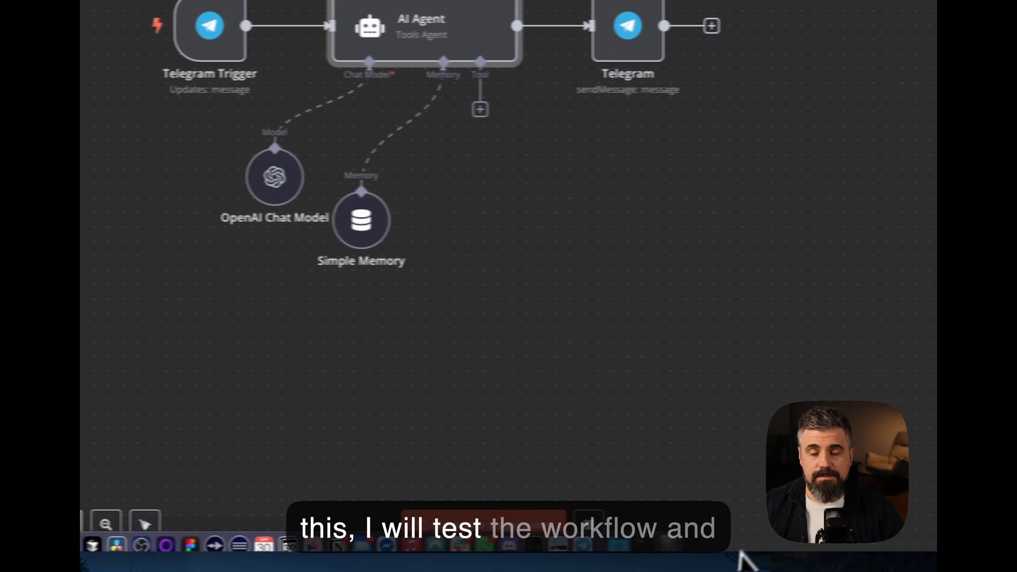
- With the workflow test running, switch to Telegram and send Invoice Apr 28.pdf to the bot without a caption
left_click(583, 545)
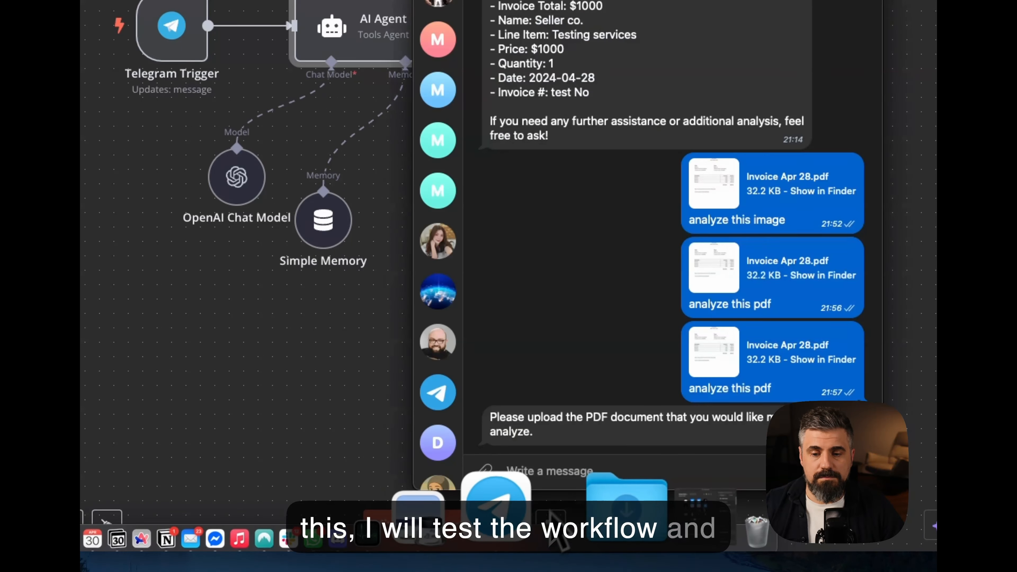
mouse_move(497, 473)
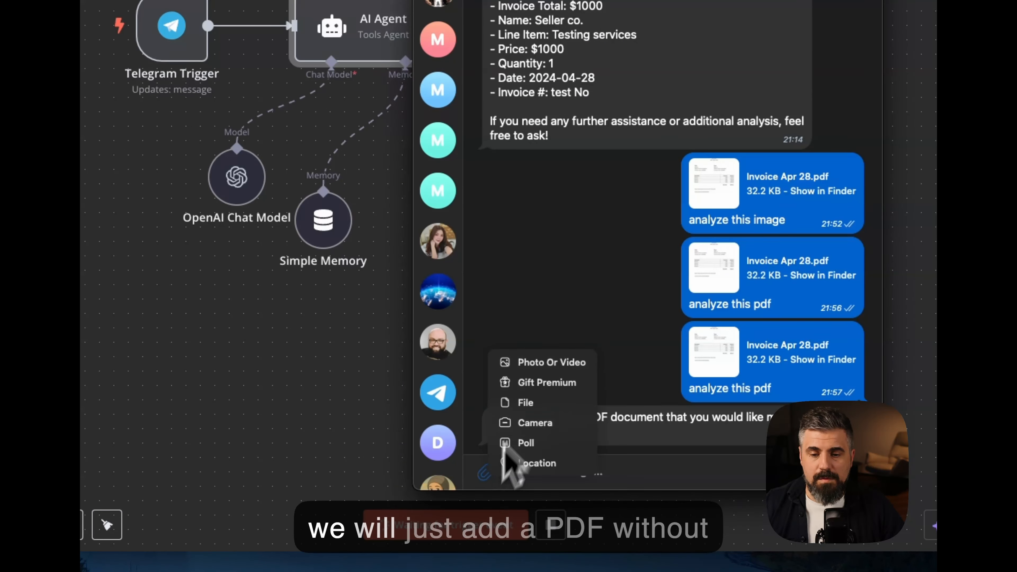
left_click(484, 400)
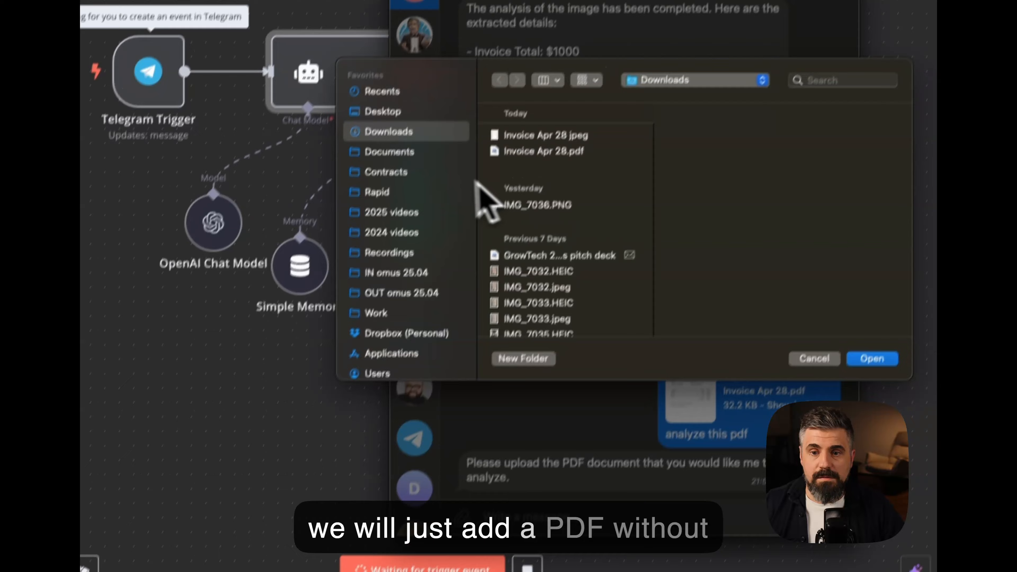
left_click(597, 105)
key("Return")
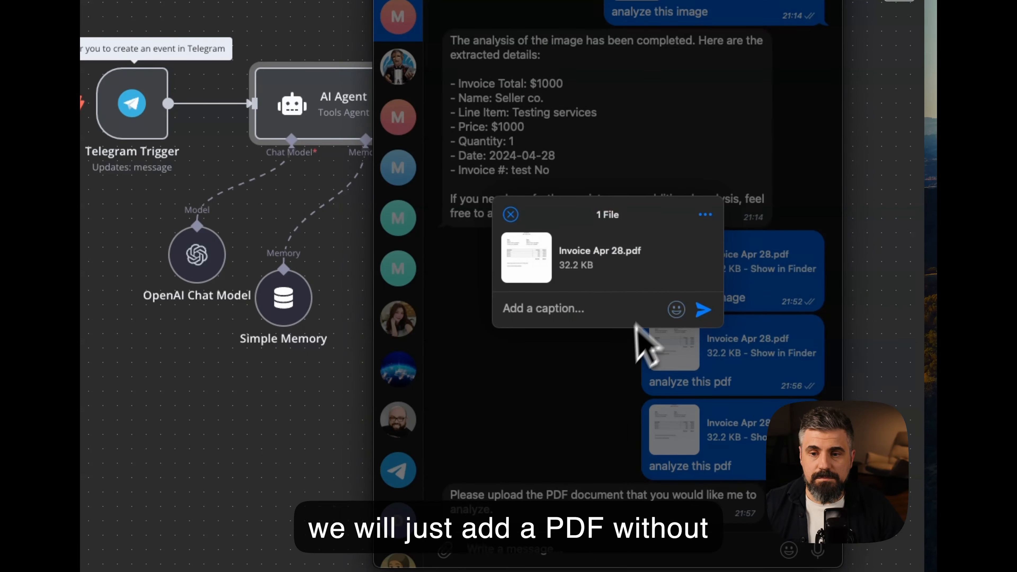
key("Return")
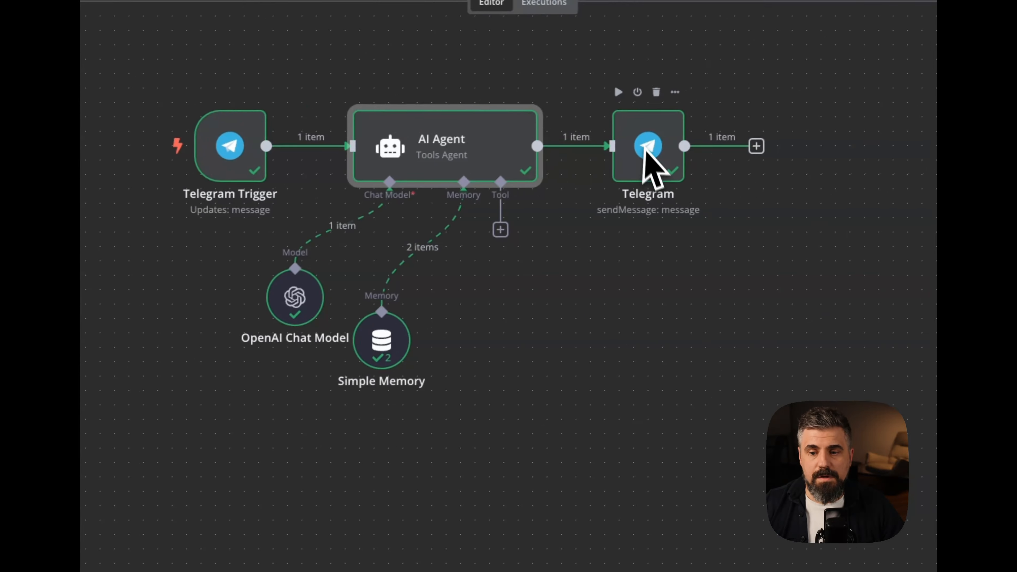
- Switch to Telegram to read the bot's reply to the uploaded PDF, and return to the n8n canvas
left_click(588, 555)
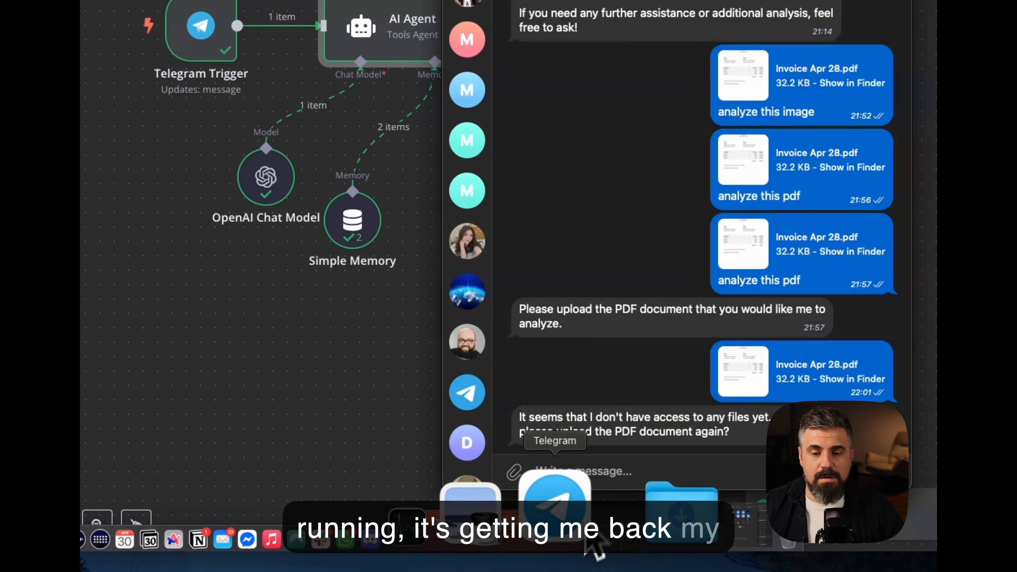
left_click_drag(518, 419, 737, 429)
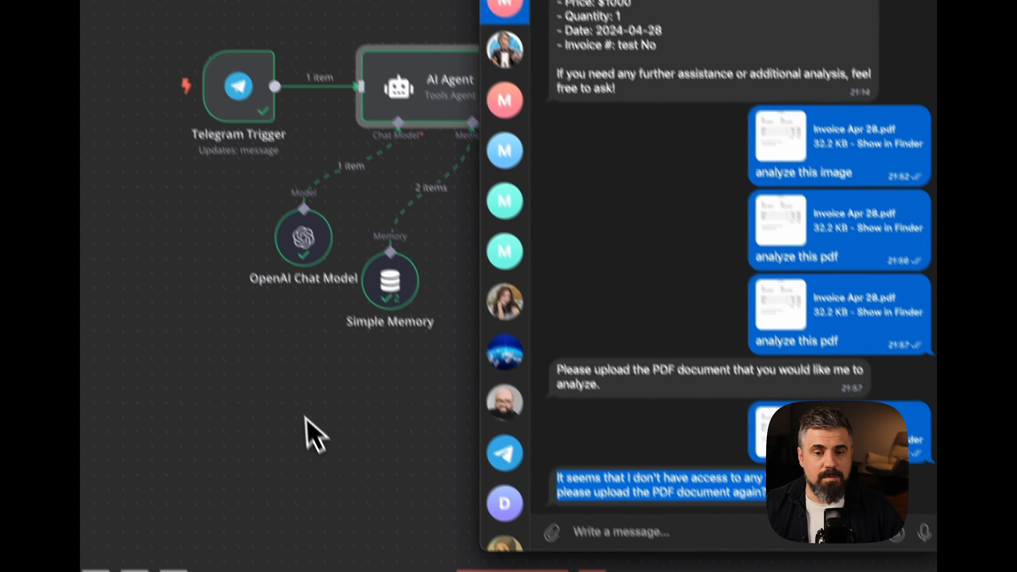
left_click(269, 358)
- Edit the Invoice PDF processing trigger's sample output down to a single item whose only key is id
double_click(411, 44)
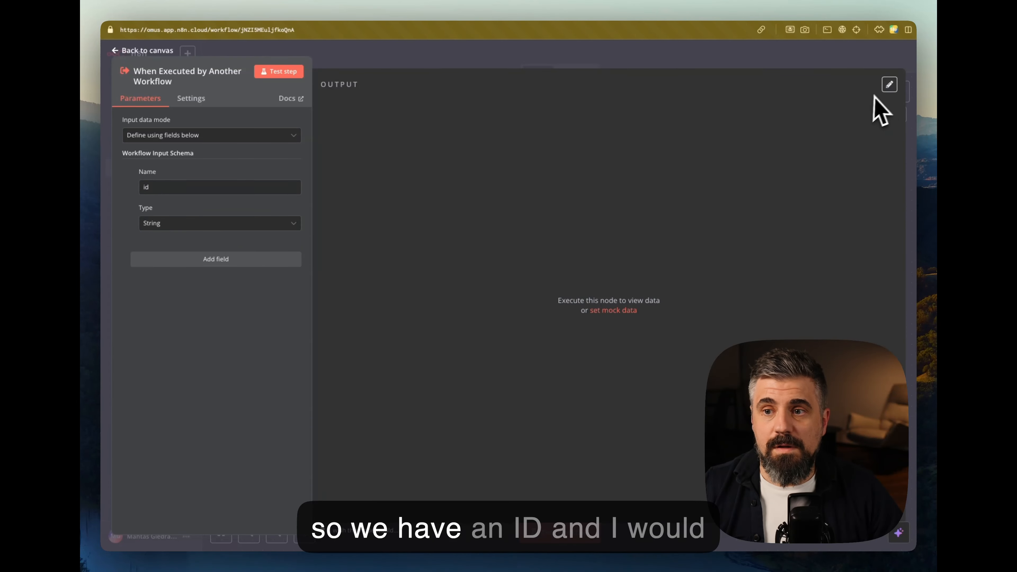
left_click(890, 85)
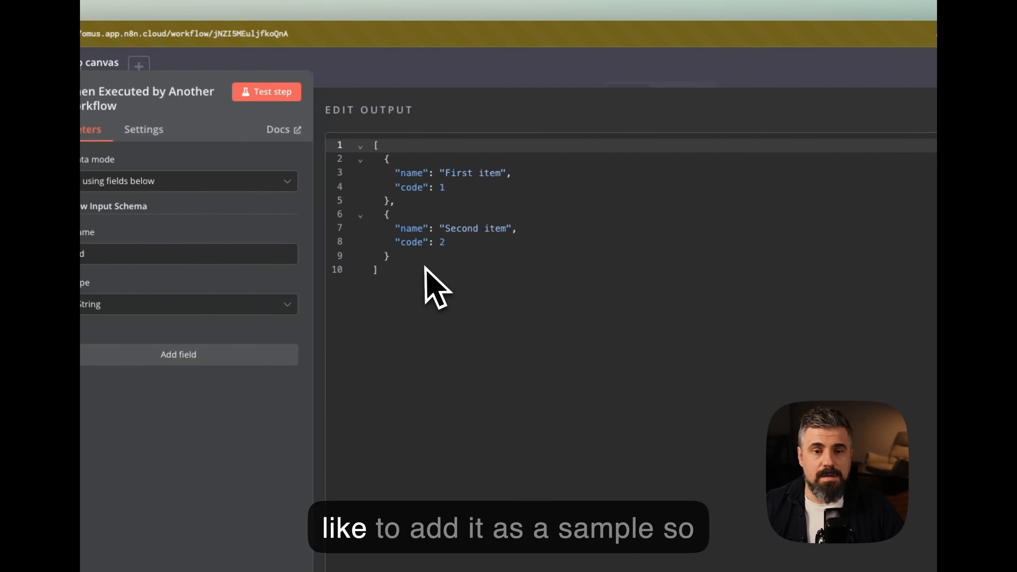
left_click_drag(425, 267, 383, 202)
left_click(423, 276)
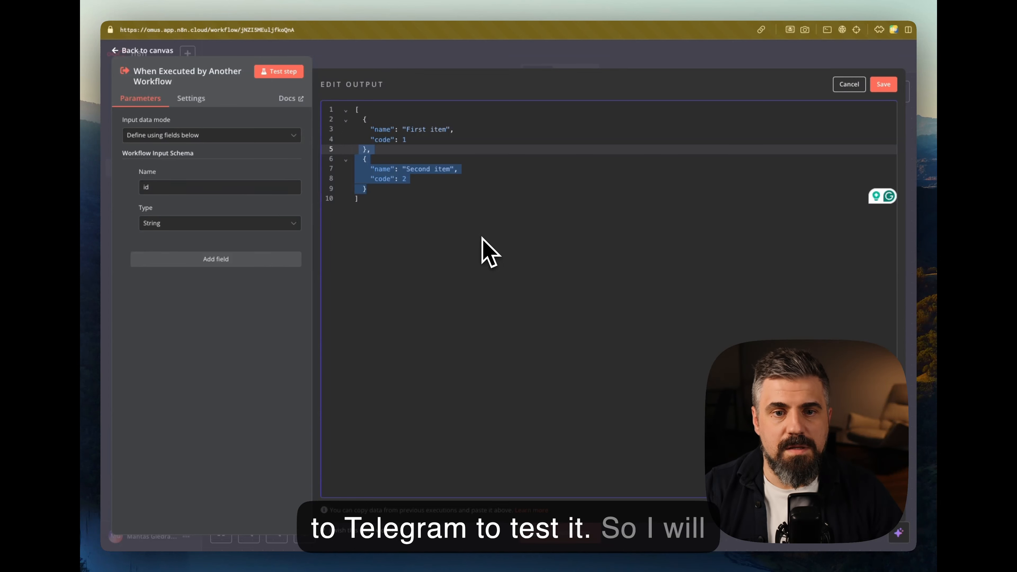
key("BackSpace")
key("BackSpace")
key("BackSpace")
key("BackSpace")
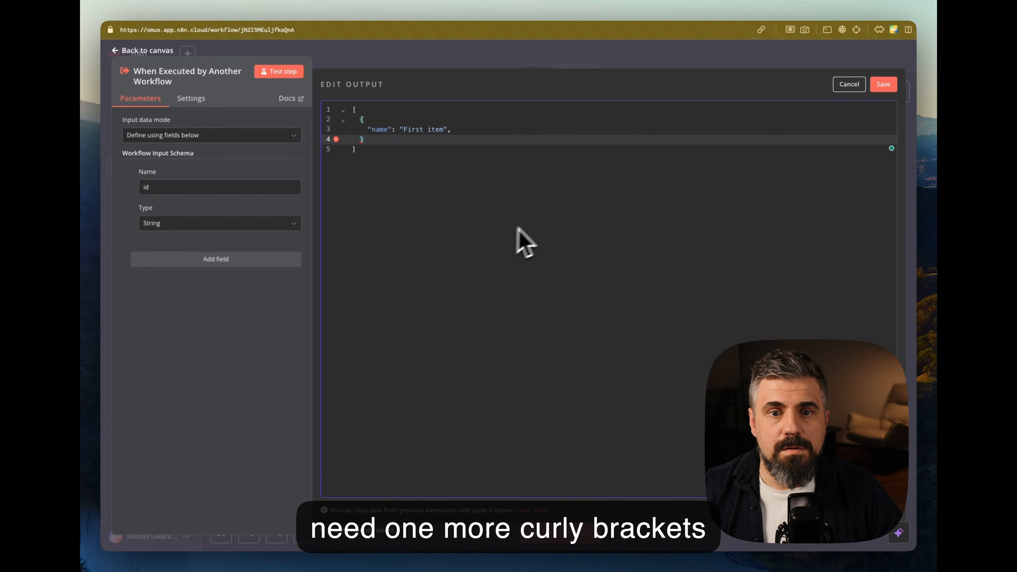
left_click(477, 131)
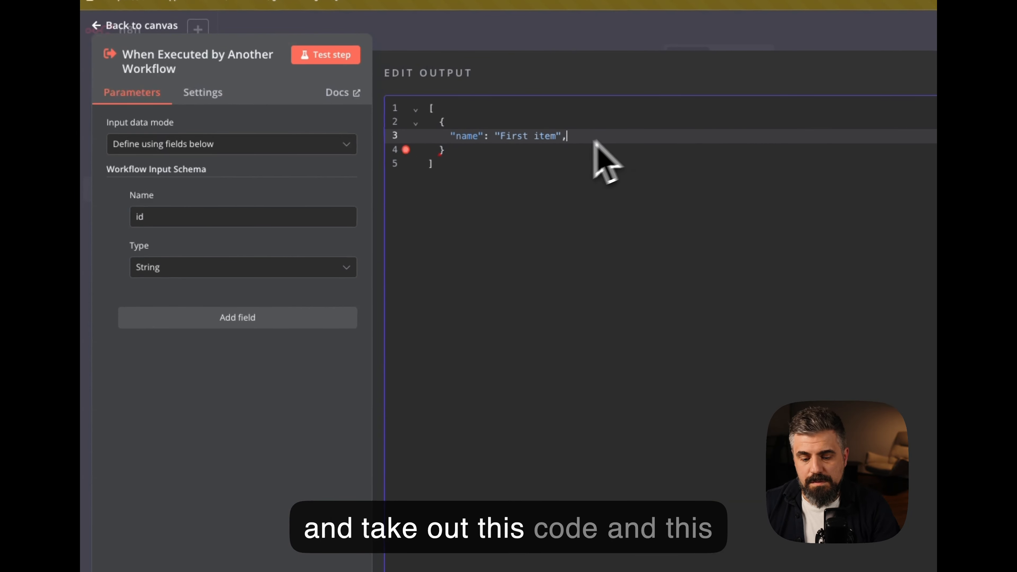
key("BackSpace")
left_click(494, 176)
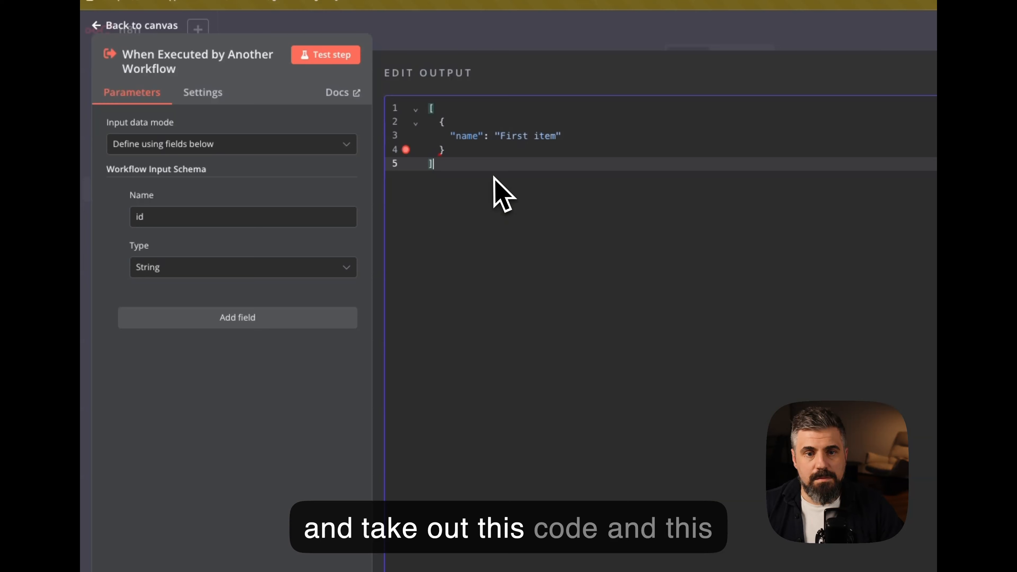
double_click(468, 136)
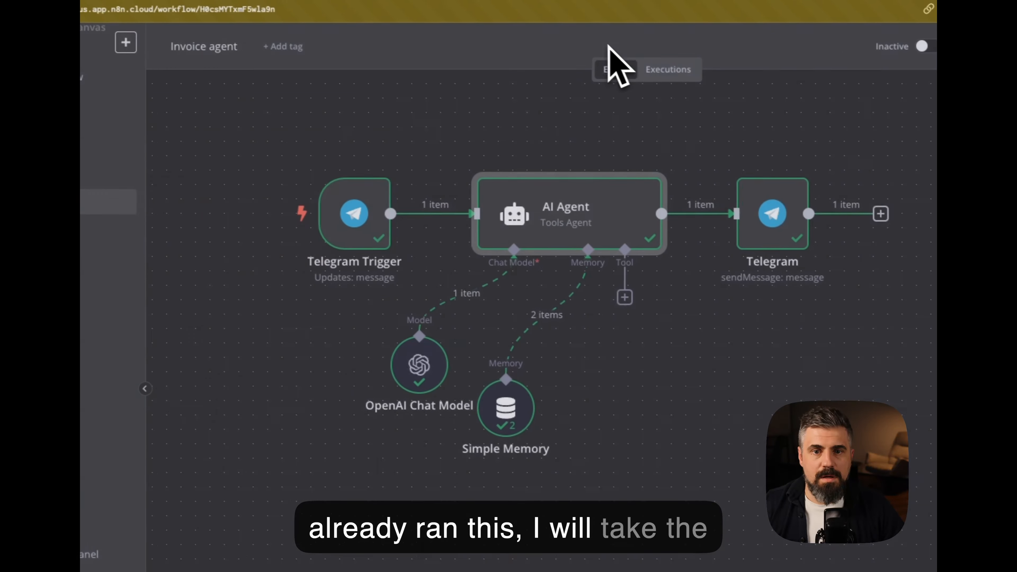
- Copy the document's own file_id from the Telegram Trigger output in the Invoice agent workflow
double_click(347, 219)
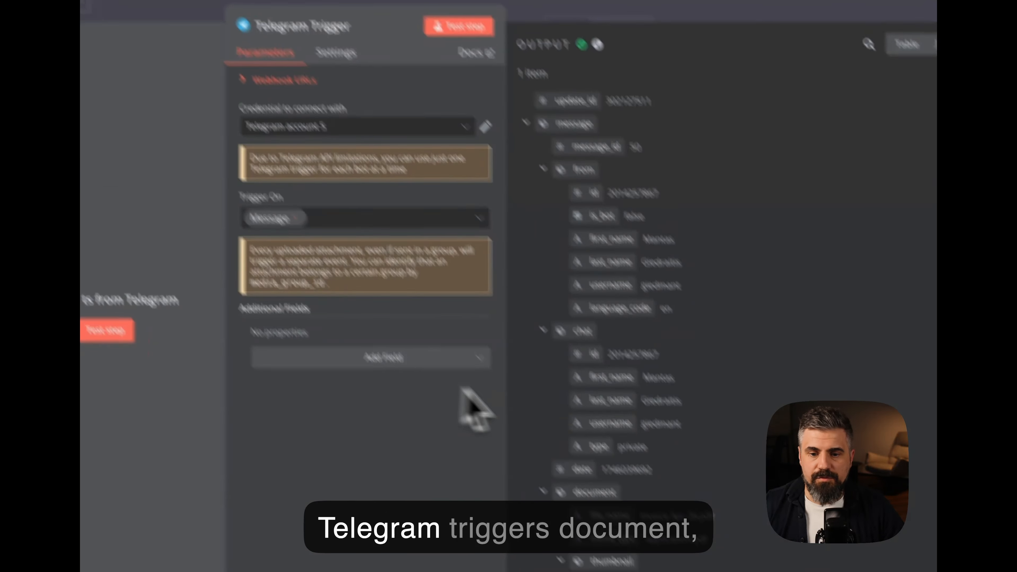
scroll(588, 433, "down", 8)
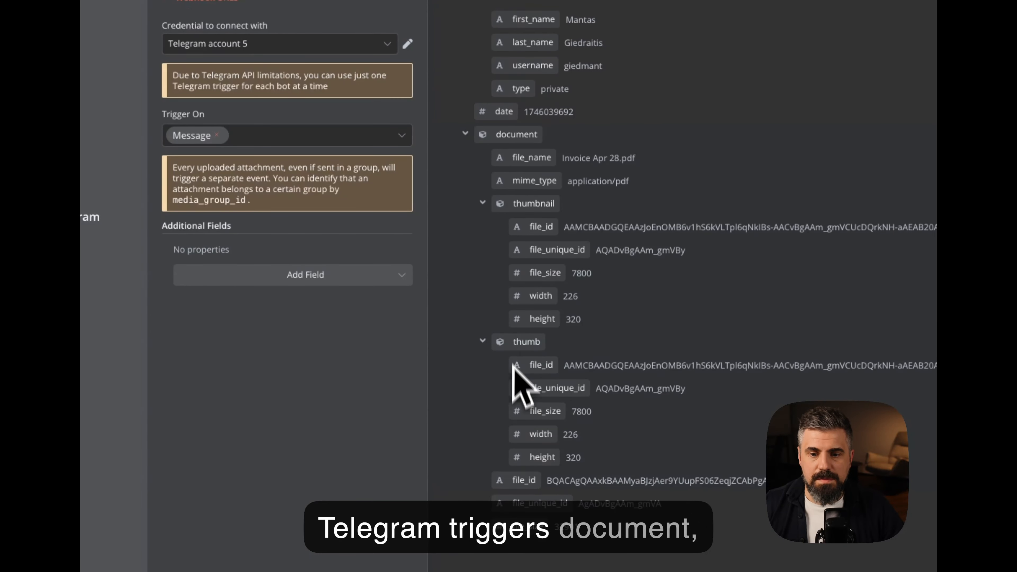
left_click_drag(564, 366, 921, 365)
left_click(827, 363)
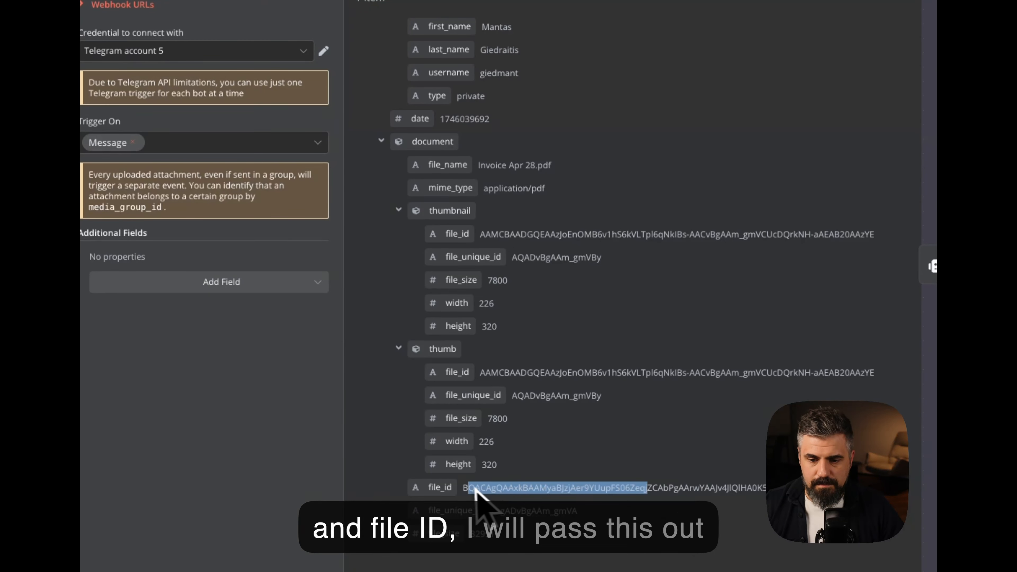
left_click_drag(466, 489, 777, 488)
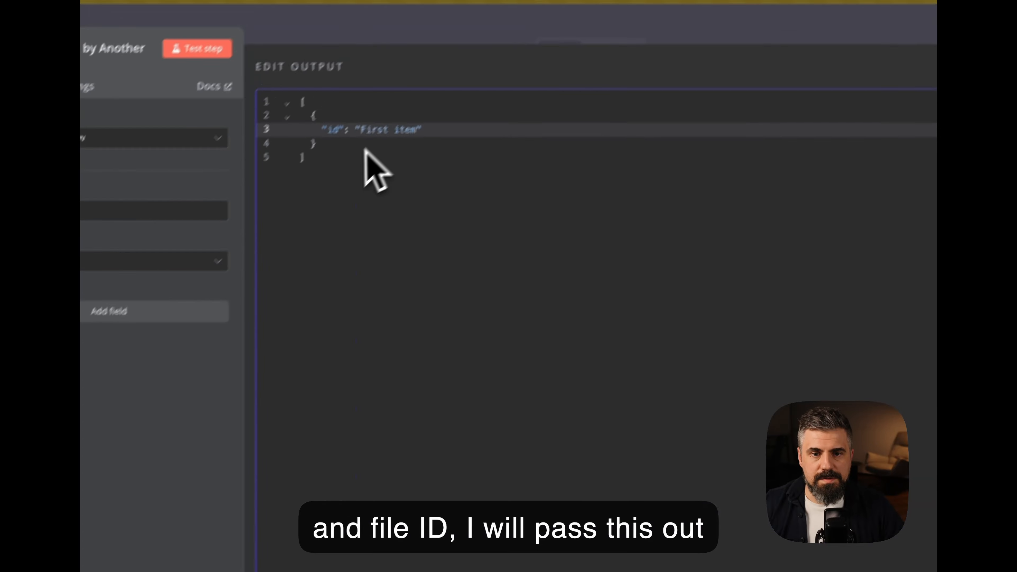
- Replace "First item" with the copied file_id in the sub-workflow trigger's sample output, and save it as pinned data
left_click_drag(360, 131, 404, 131)
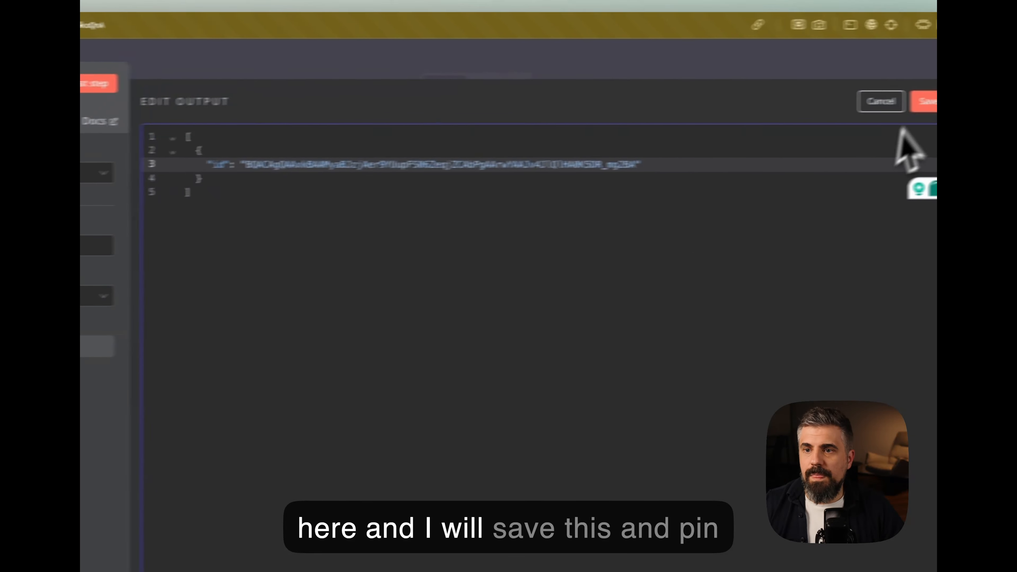
left_click(926, 100)
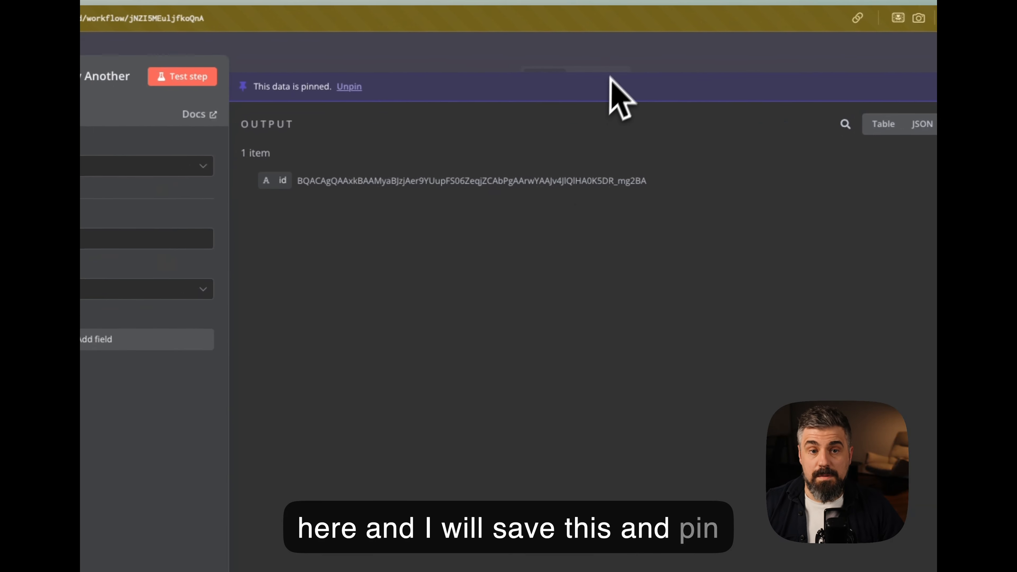
left_click(613, 61)
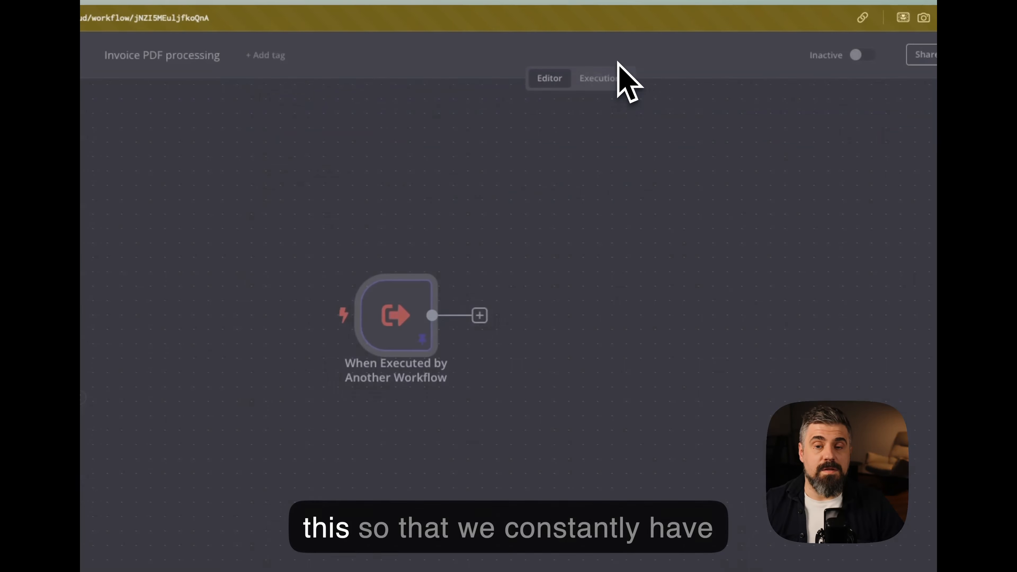
- Attach a Call n8n Workflow Tool to the AI Agent in the Invoice agent workflow and return to the canvas without configuring it
scroll(473, 337, "right", 4)
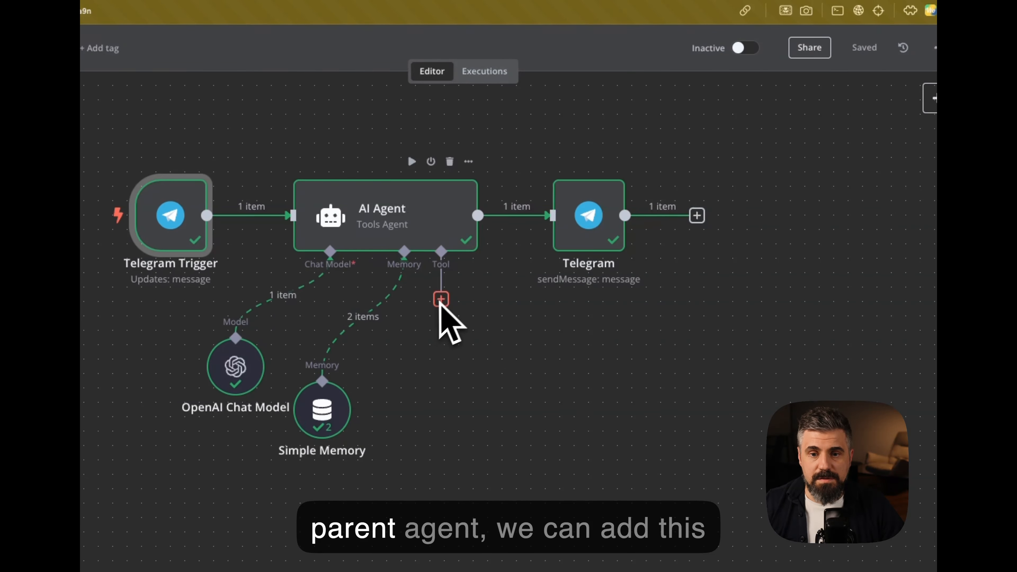
left_click(441, 299)
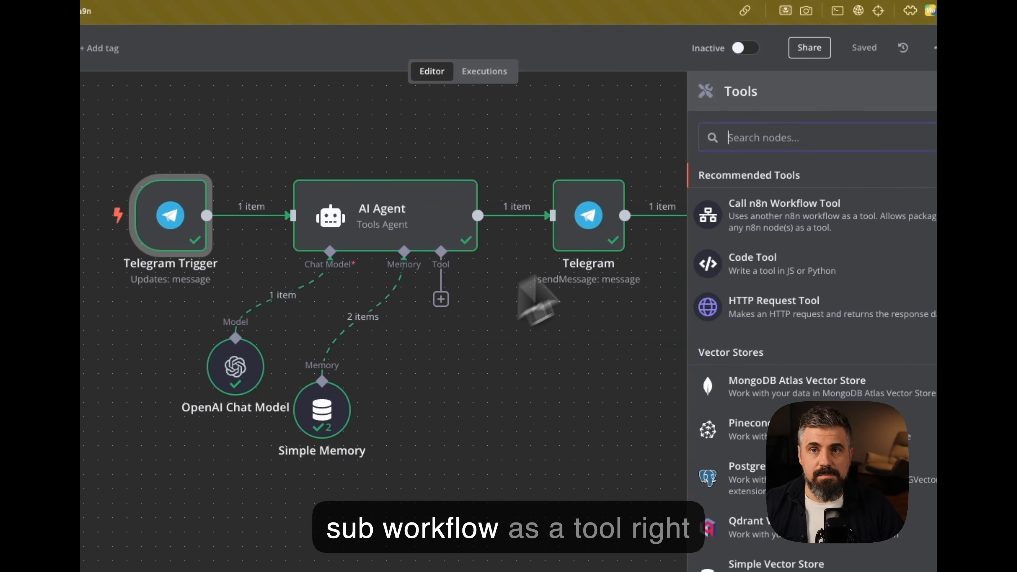
left_click(794, 212)
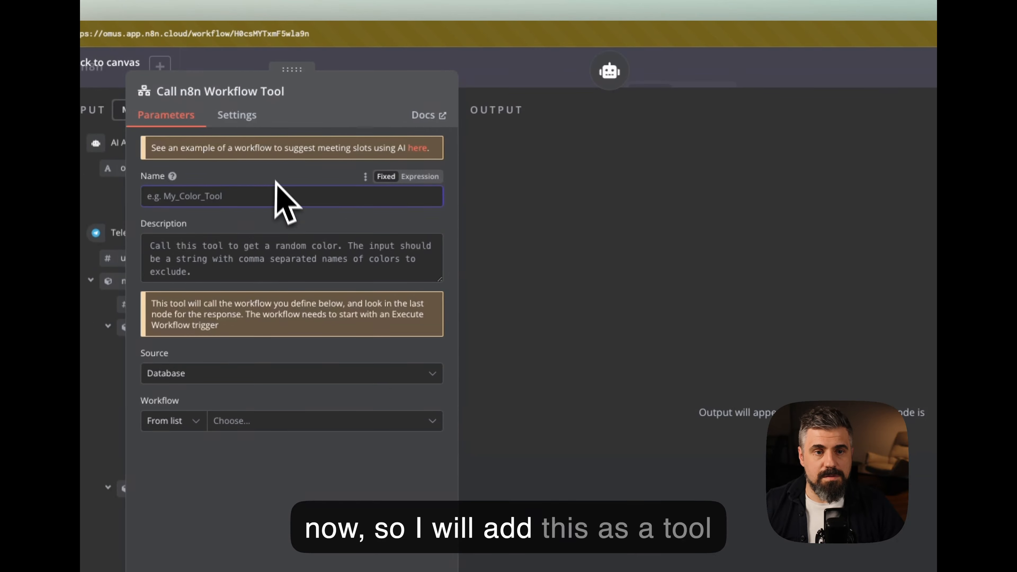
left_click_drag(292, 69, 586, 68)
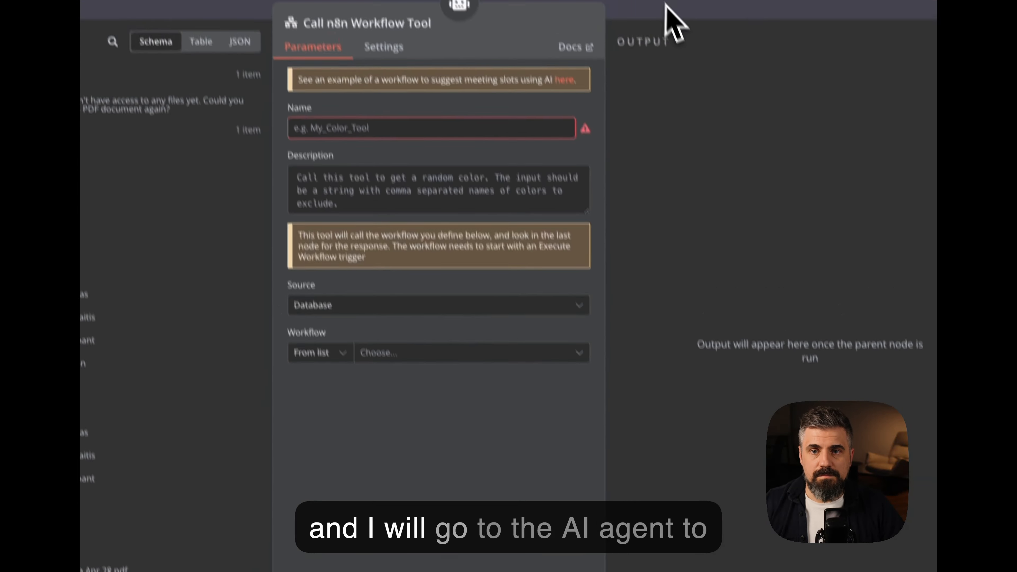
left_click(756, 31)
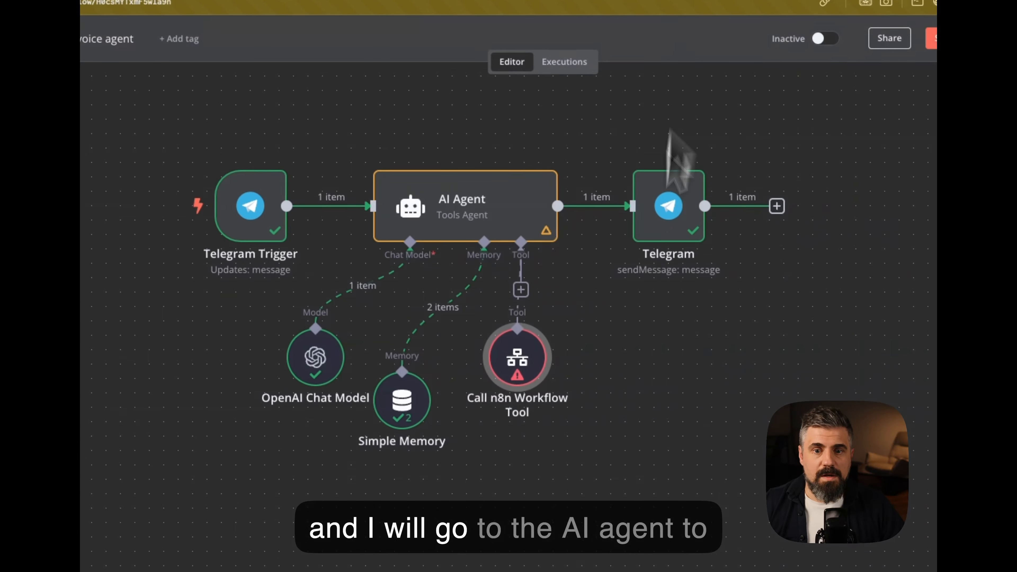
- Copy the tool name processDocument from the AI Agent's system message and return to the canvas
double_click(477, 226)
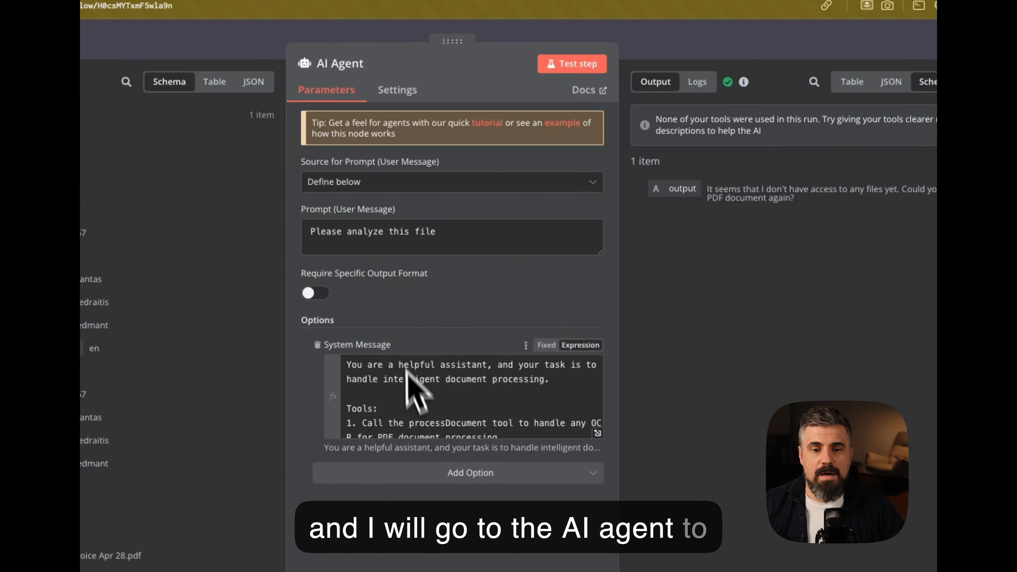
left_click(598, 433)
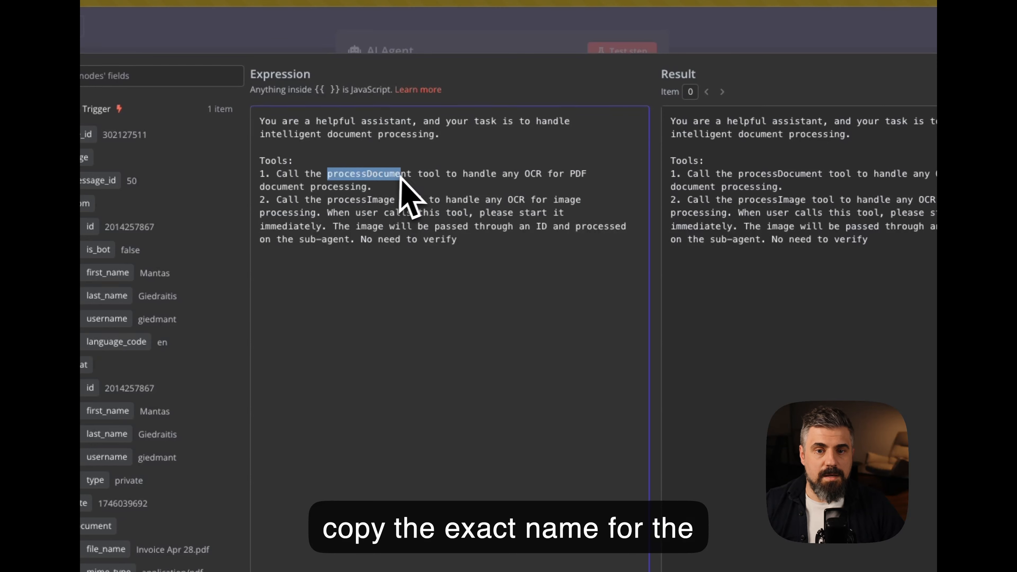
left_click_drag(401, 176, 412, 180)
key("ctrl+c")
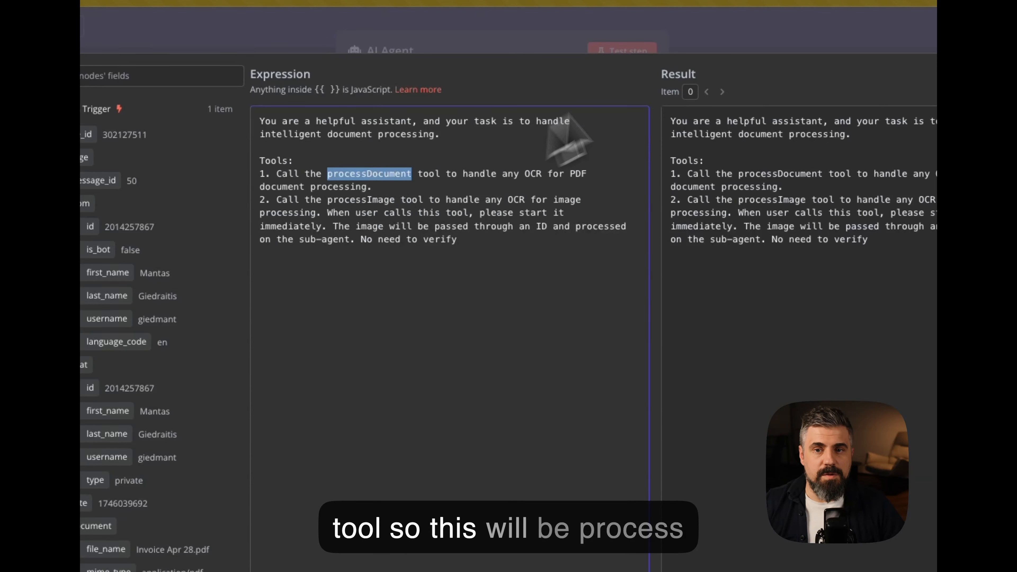
left_click(709, 37)
left_click(748, 24)
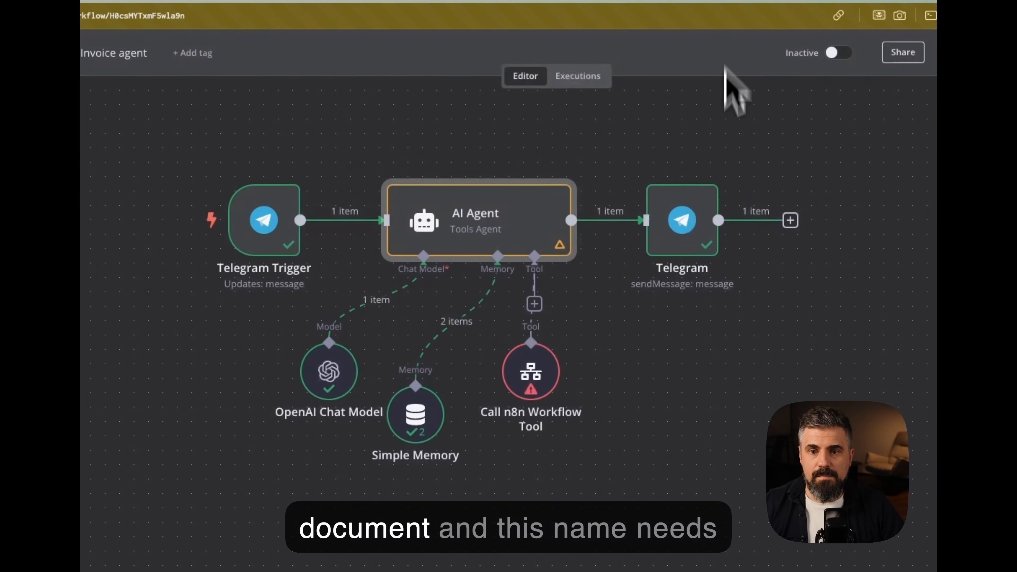
- Name the Call n8n Workflow Tool processDocument, using the copied tool name
double_click(537, 370)
left_click(361, 196)
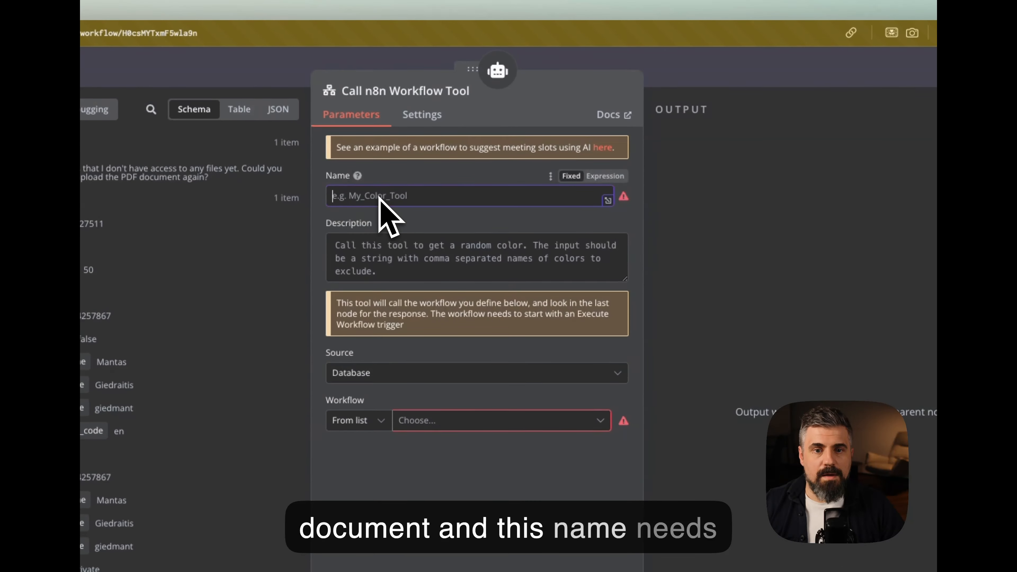
key("ctrl+v")
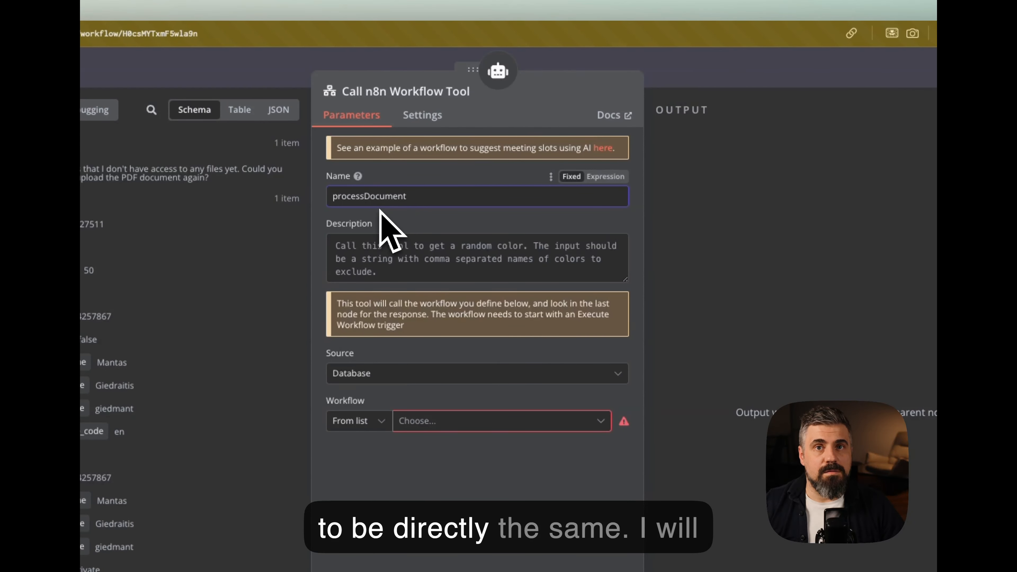
- Describe the tool as "Call this tool if the user is looking to process or extract data from files, including PDF."
left_click(477, 259)
key("ctrl+a")
type("Call this tool if the user is looking to process or extract data from files, including PDF.")
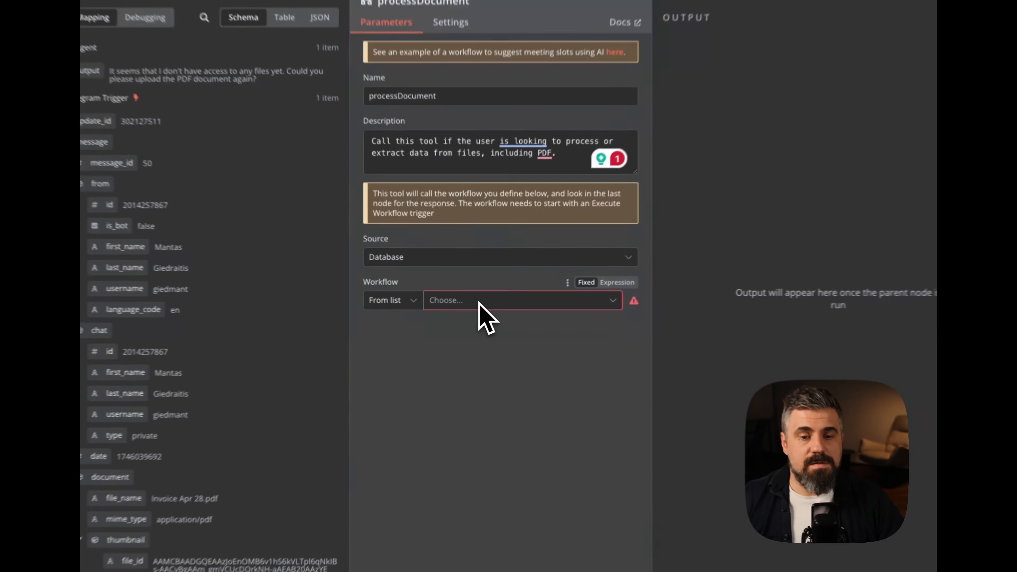
- Set Invoice PDF processing as the workflow that the processDocument tool calls
left_click(476, 307)
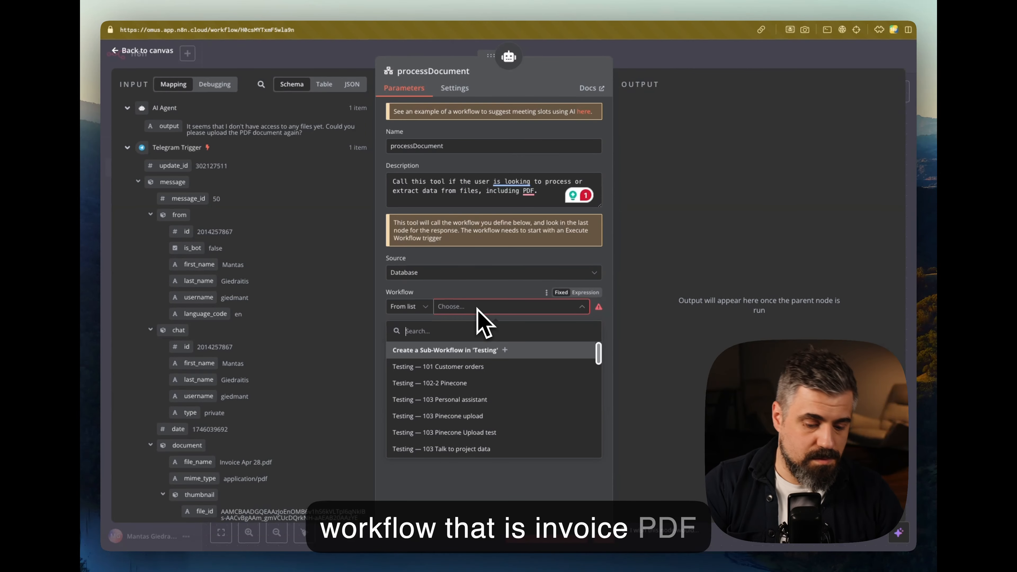
type("pdf")
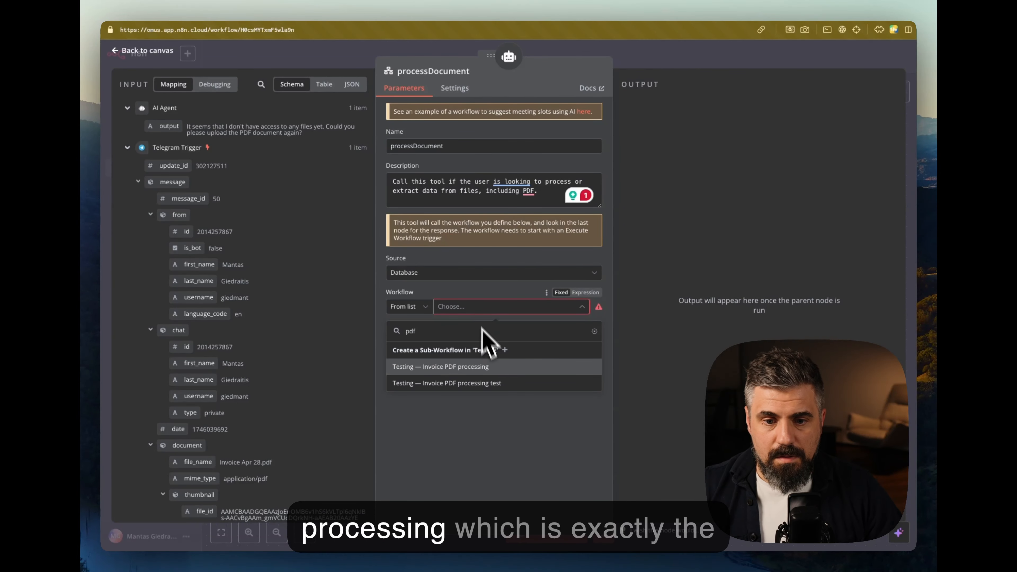
left_click(448, 368)
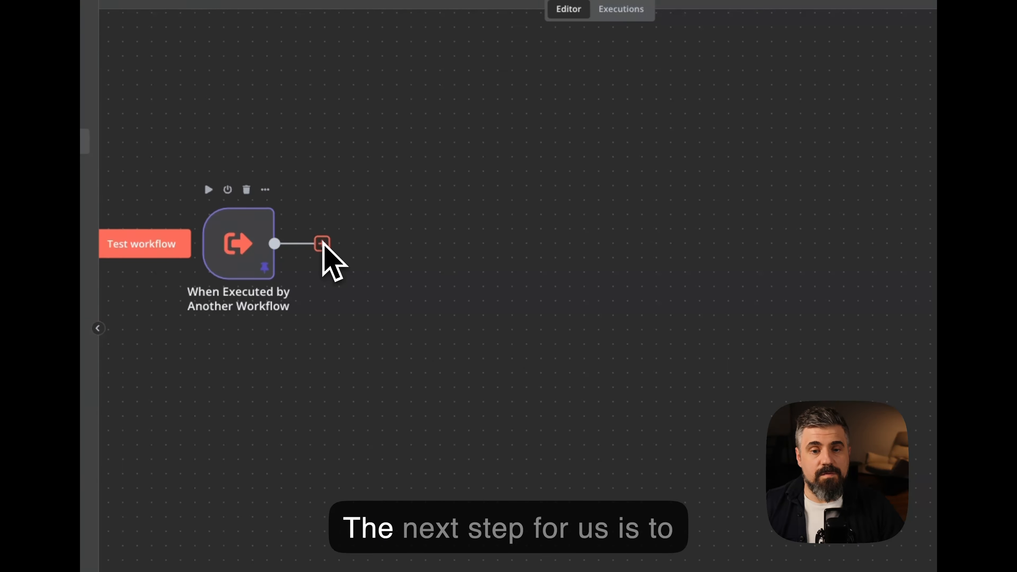
- Add a Telegram node with the Get a file action after the trigger in the Invoice PDF processing workflow
left_click(323, 243)
type("te")
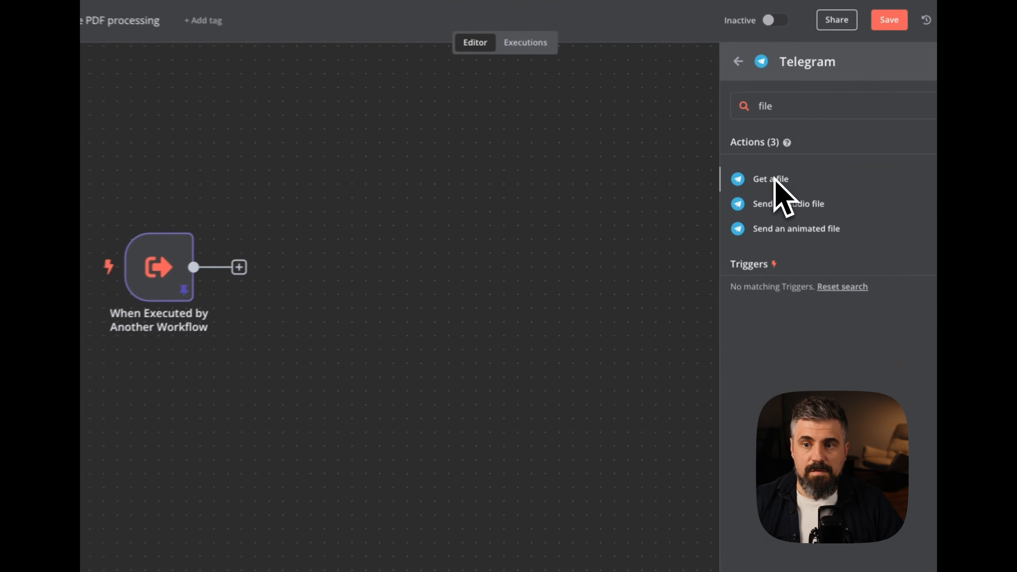
left_click(774, 179)
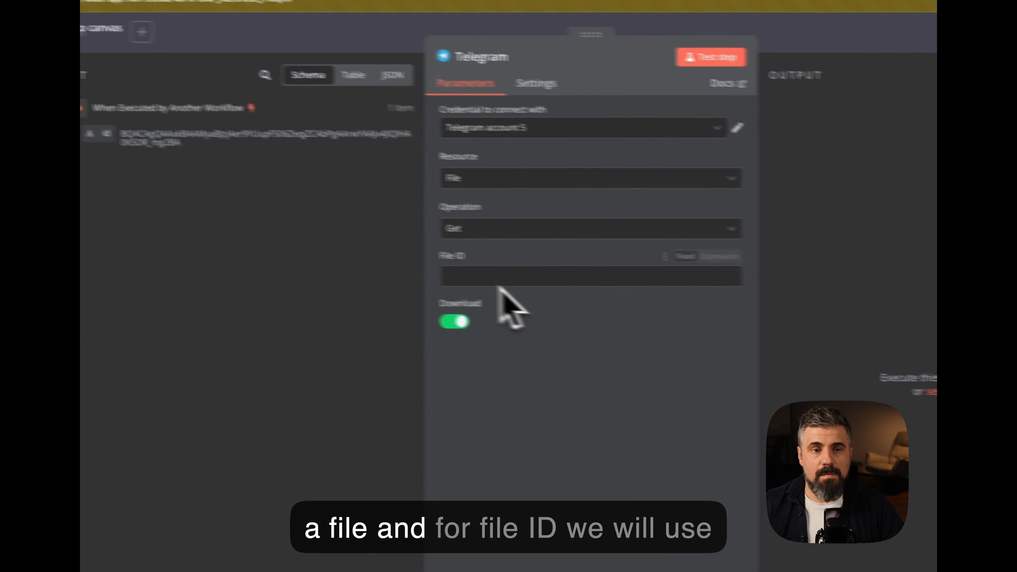
- Map the trigger's id to the Telegram node's File ID as {{ $json.id }}
left_click_drag(106, 134, 176, 130)
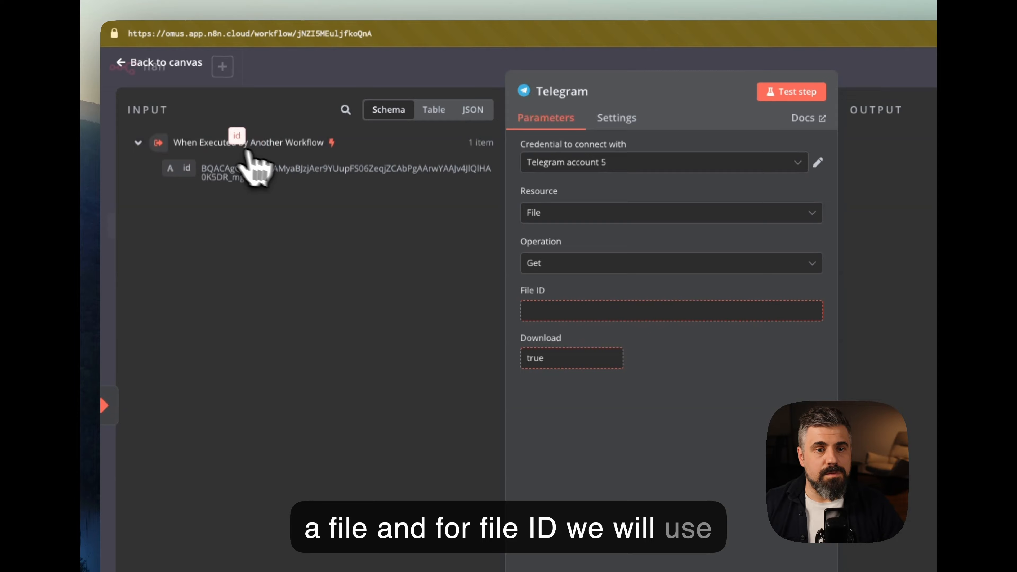
left_click_drag(250, 154, 541, 312)
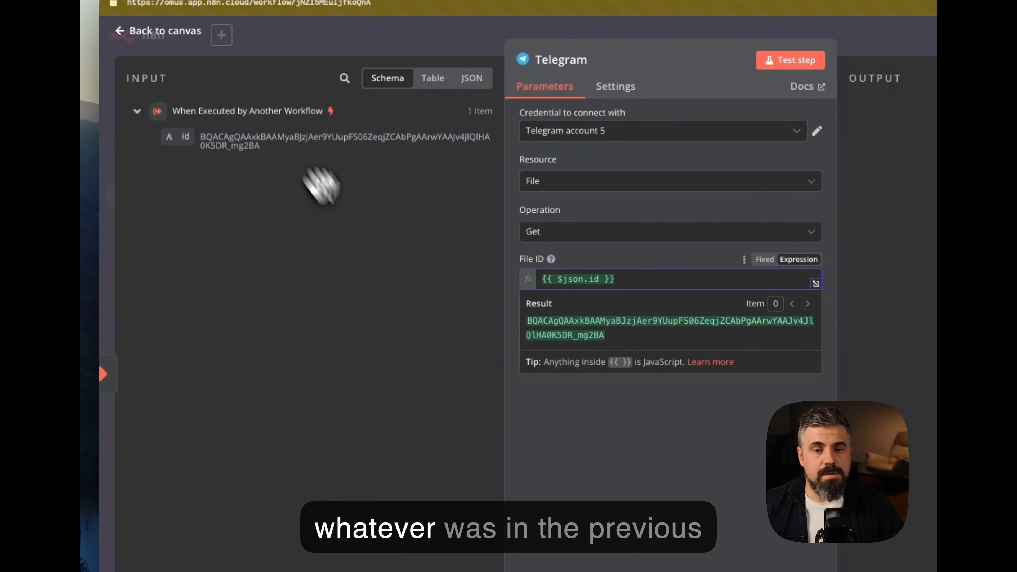
left_click(681, 479)
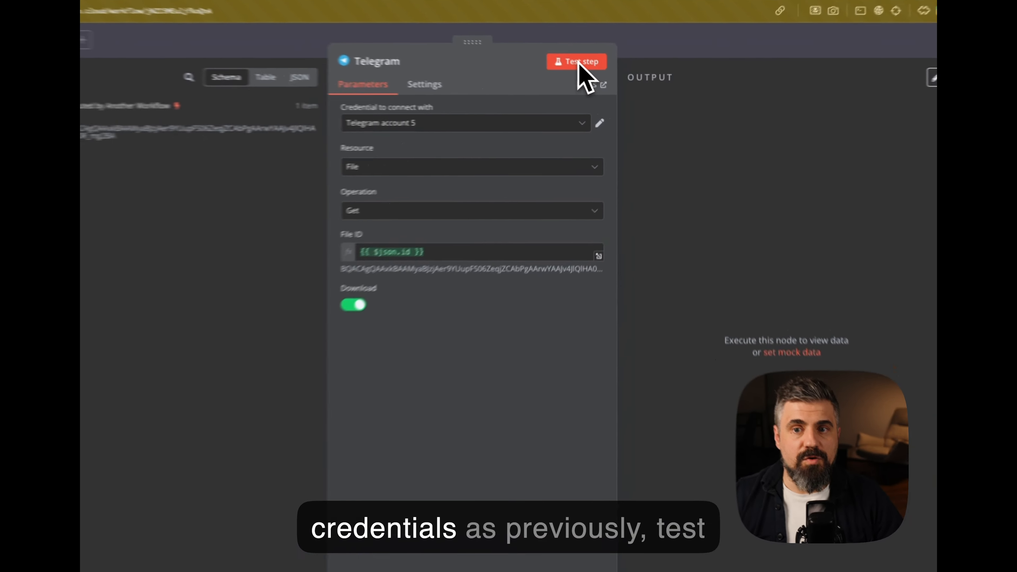
- Test the Telegram node, check the retrieved invoice PDF, and return to the canvas
left_click(594, 74)
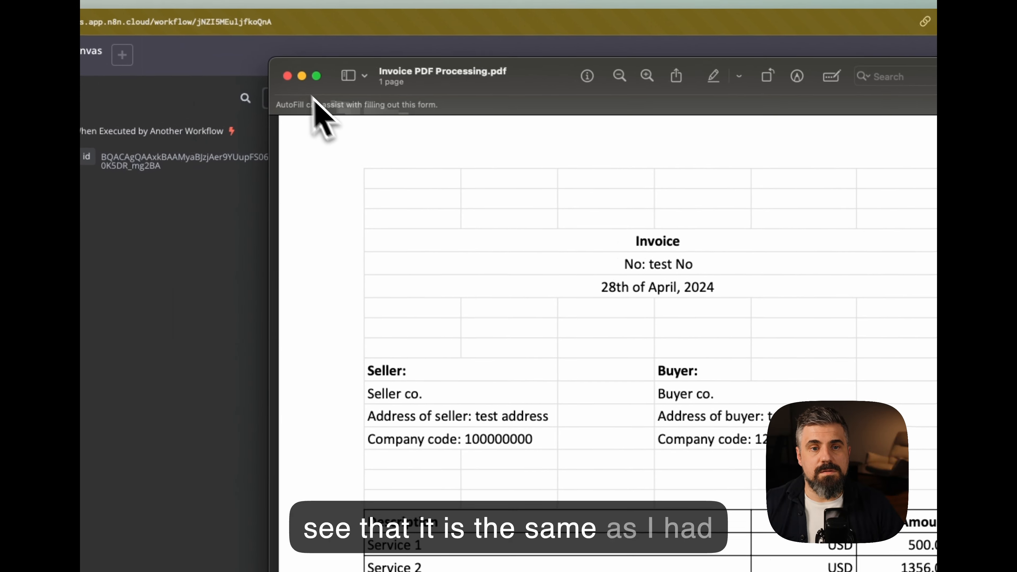
left_click(163, 20)
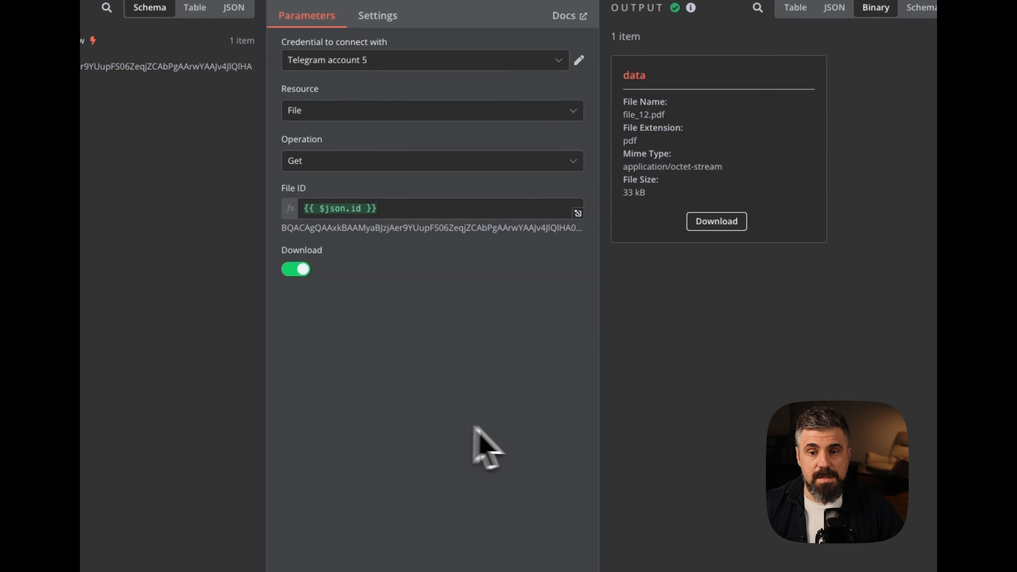
key("Escape")
- Add an Extract from File node with the Extract from PDF operation after Telegram, test it, and close it
left_click(381, 253)
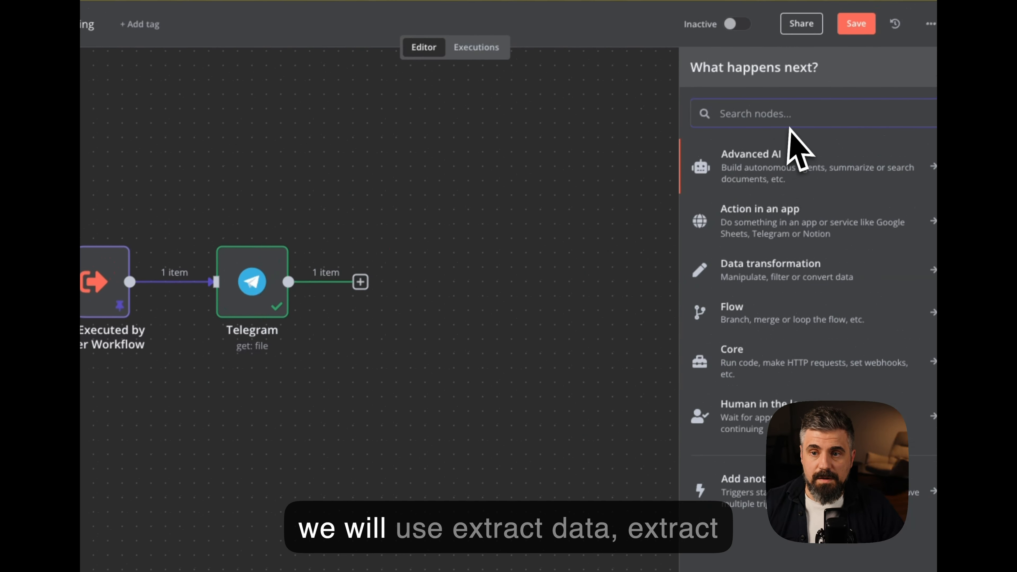
type("extra")
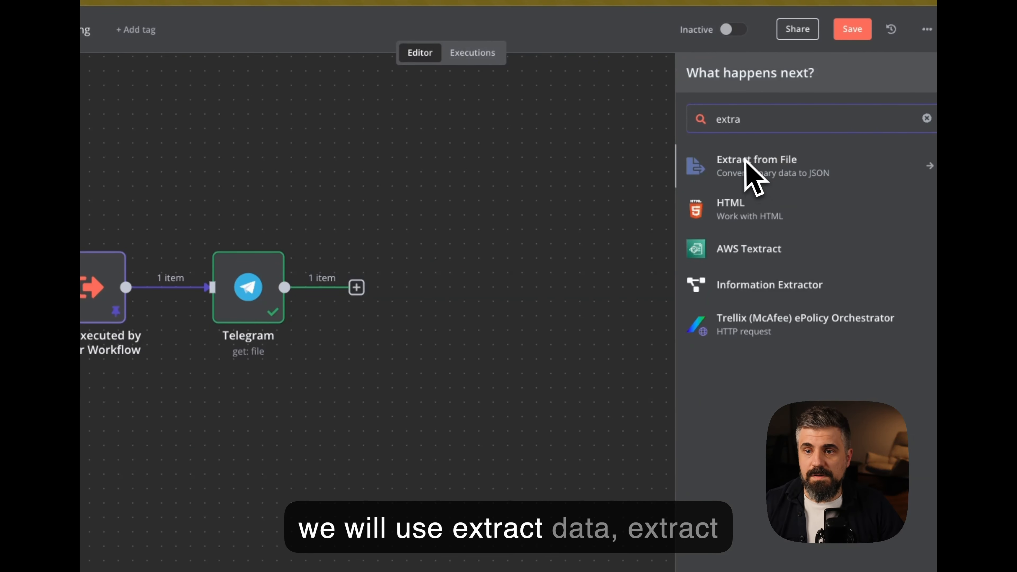
left_click(752, 177)
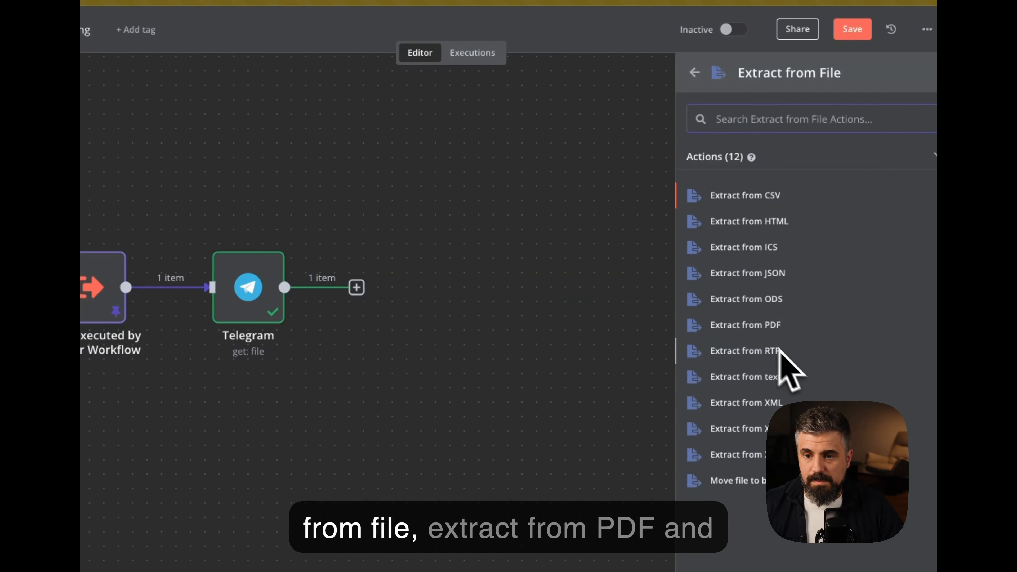
left_click(750, 329)
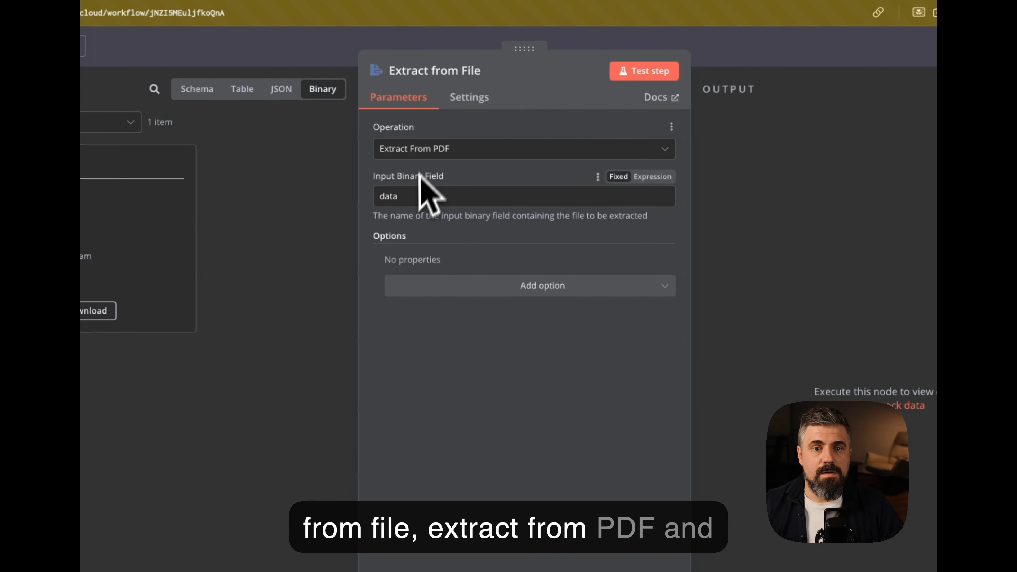
left_click(639, 76)
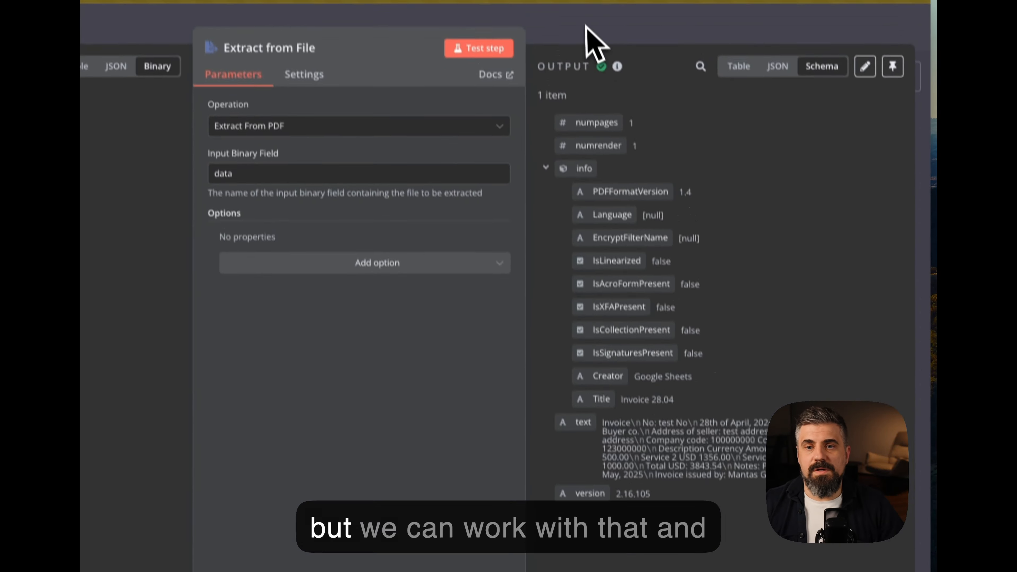
left_click(586, 25)
- Add an OpenAI node with the Message a Model operation after Extract from File
left_click(573, 341)
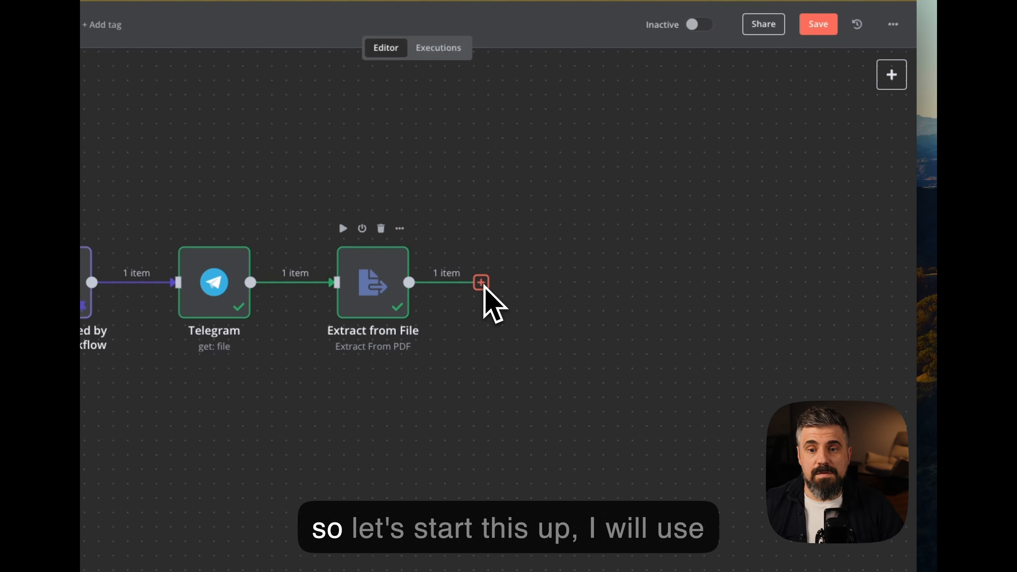
left_click(606, 241)
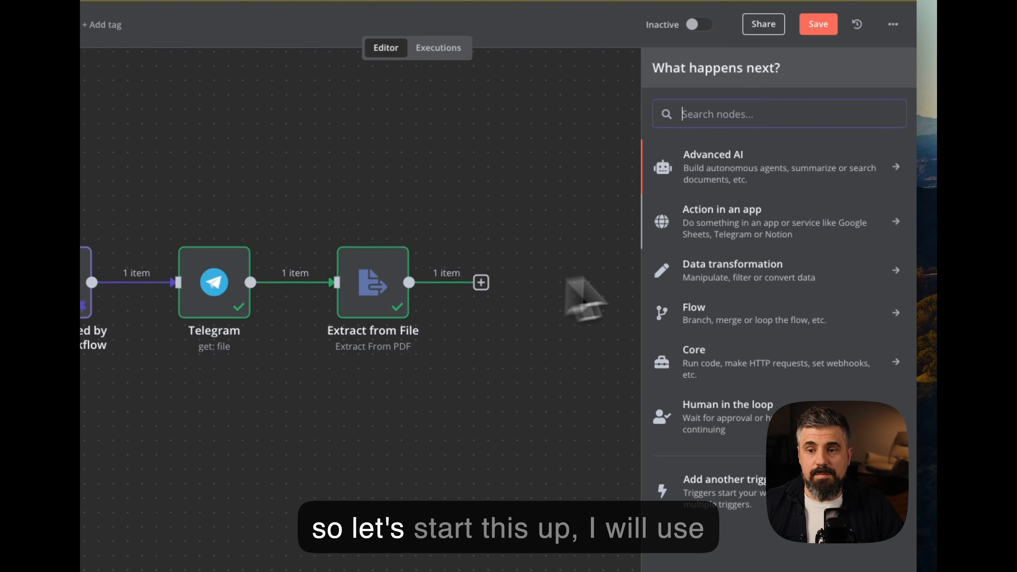
type("open")
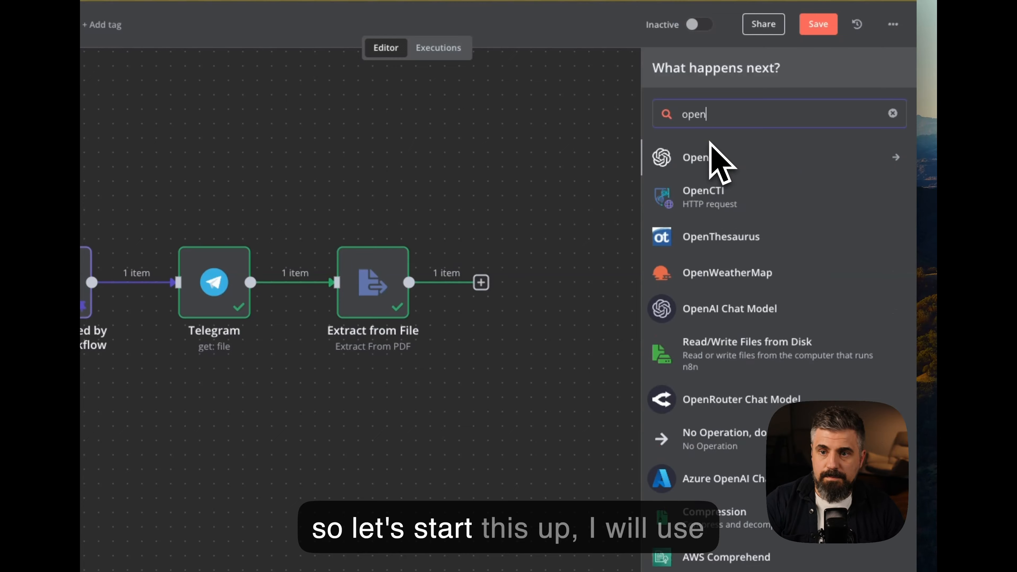
left_click(717, 156)
left_click(768, 325)
- Set the OpenAI node's model to GPT-4.1-MINI
left_click(368, 246)
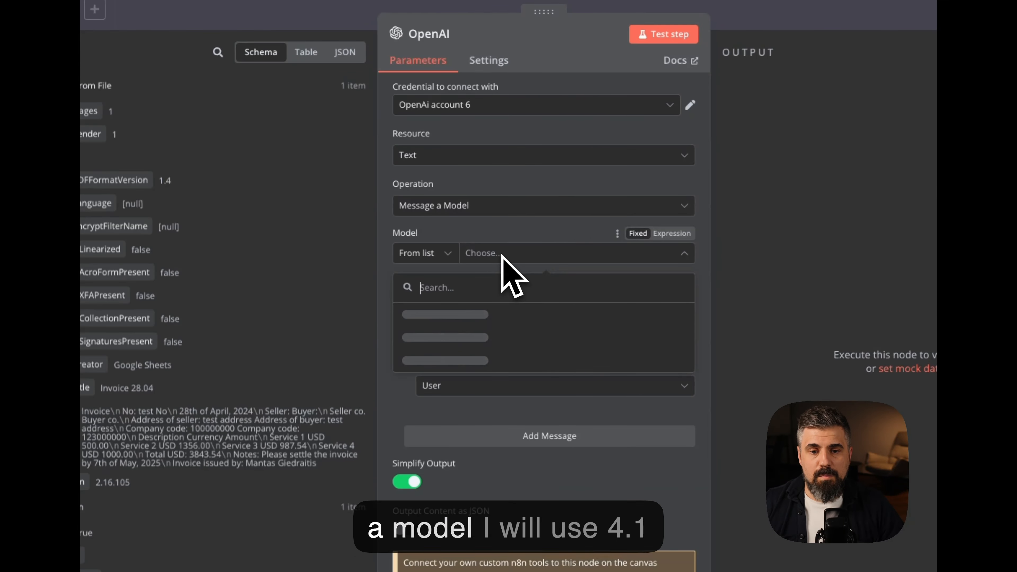
type("4.")
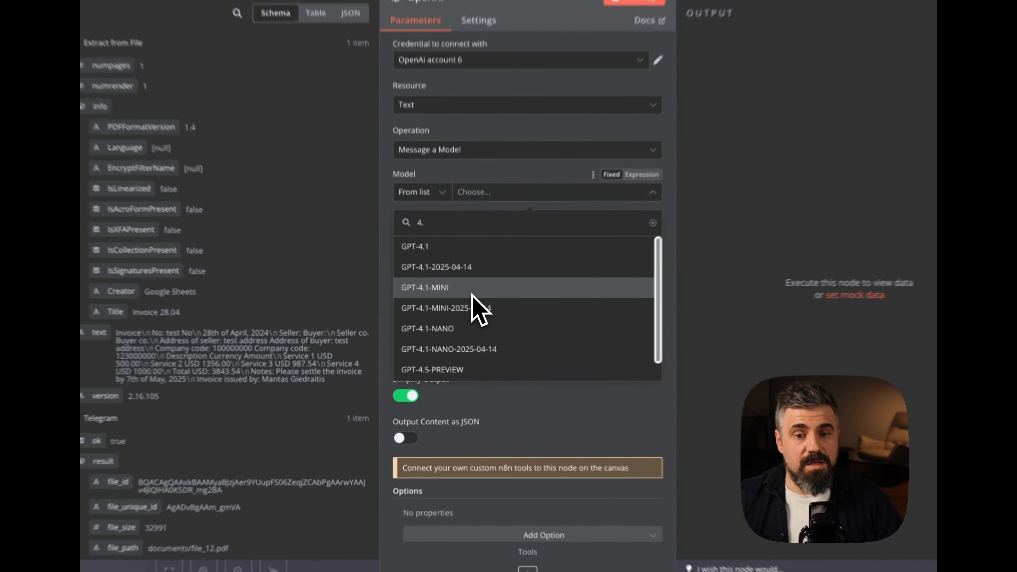
left_click(472, 296)
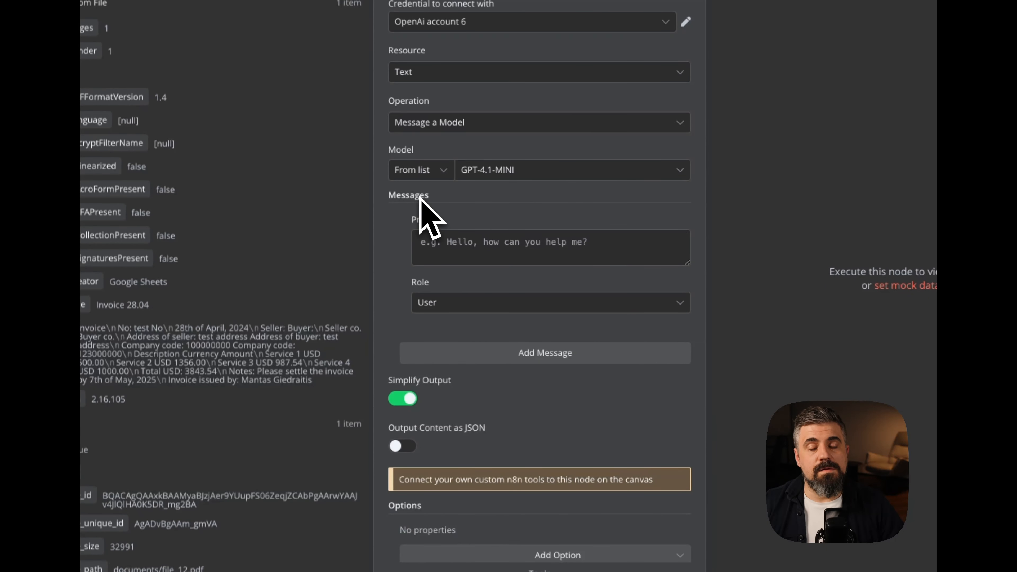
- Expand the OpenAI node to three messages, giving the first the System role and the third the Assistant role
left_click(531, 362)
left_click(551, 302)
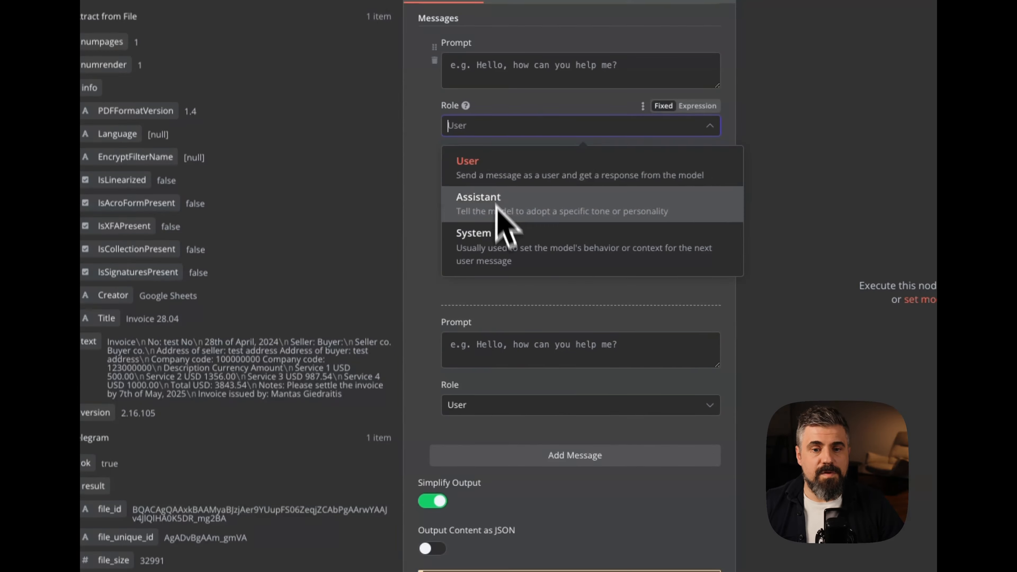
left_click(503, 229)
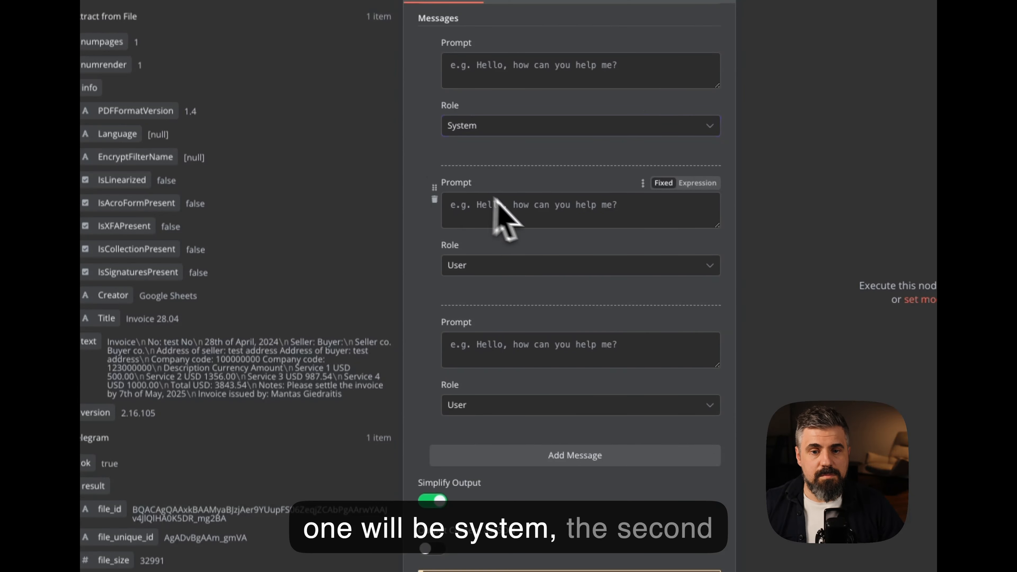
left_click(501, 405)
left_click(512, 479)
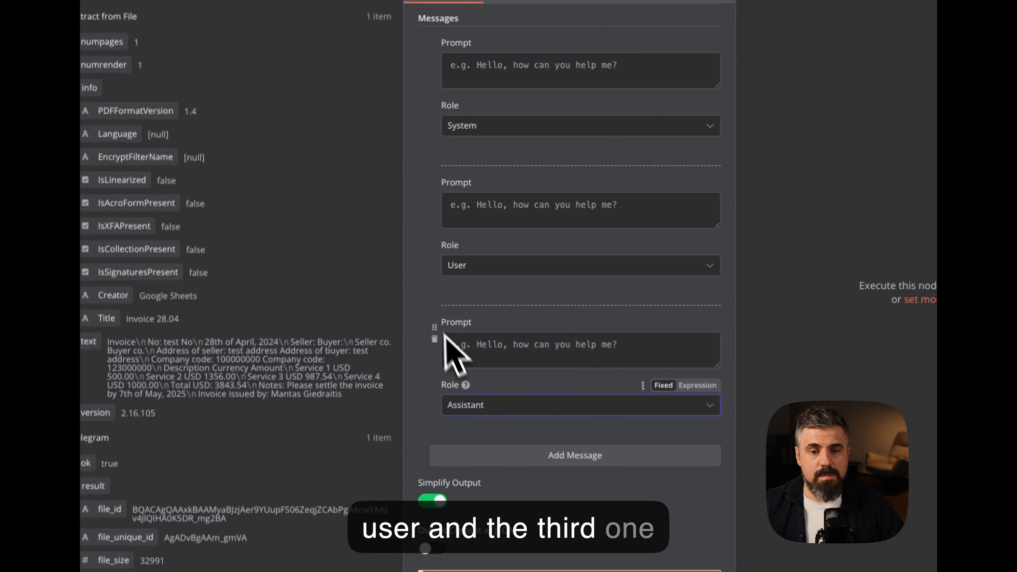
- Set the System message's prompt to "You're an intelligent bot that is fantastic at pulling out JSON from invoices or receipts or documents"
scroll(416, 320, "up", 4)
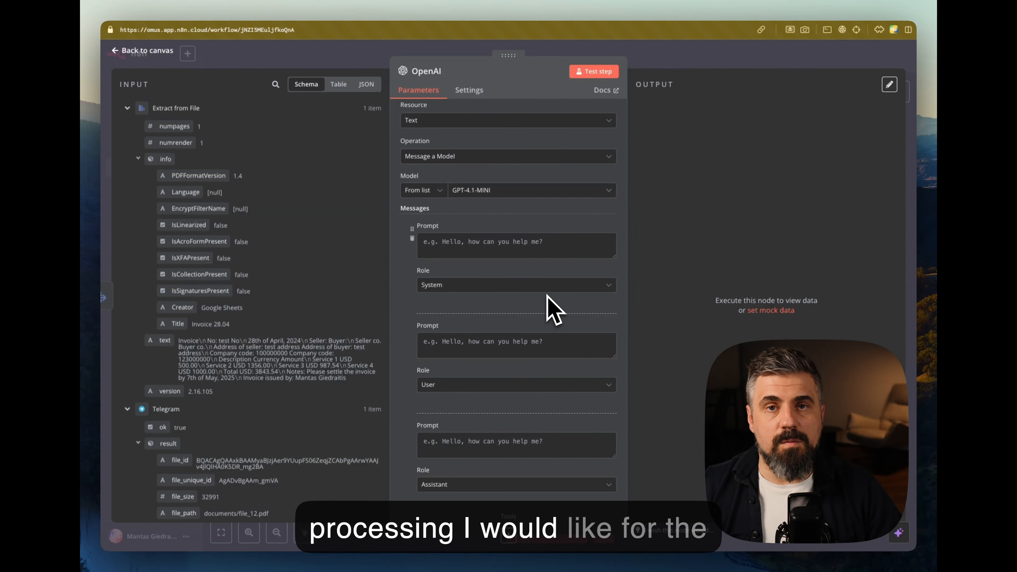
scroll(520, 309, "down", 1)
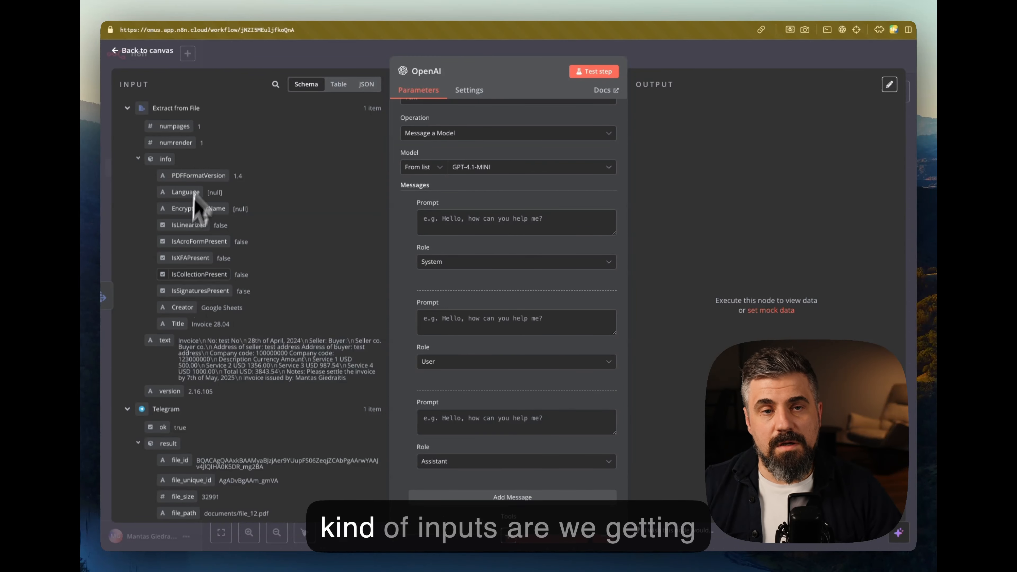
scroll(261, 326, "down", 1)
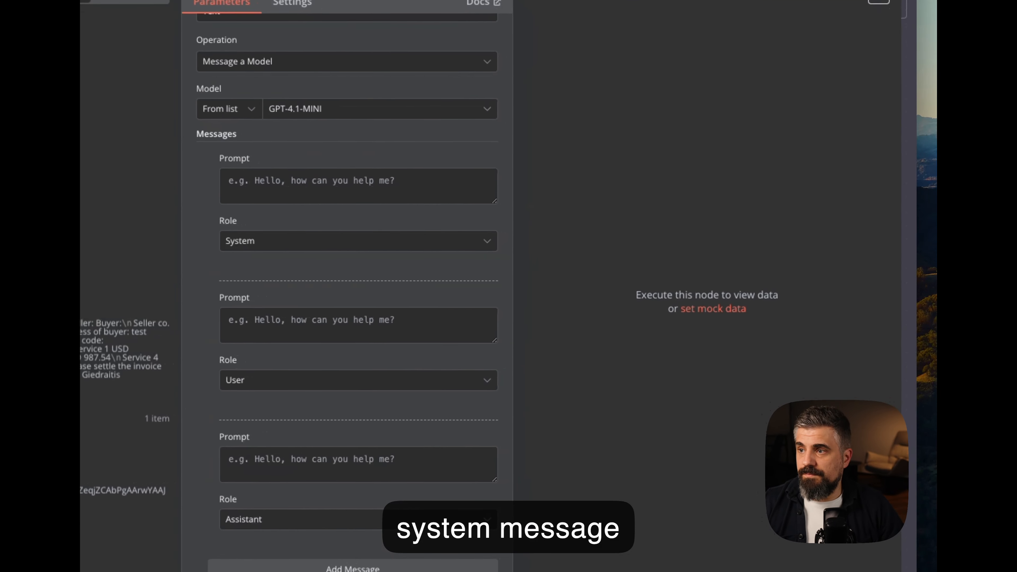
left_click(298, 185)
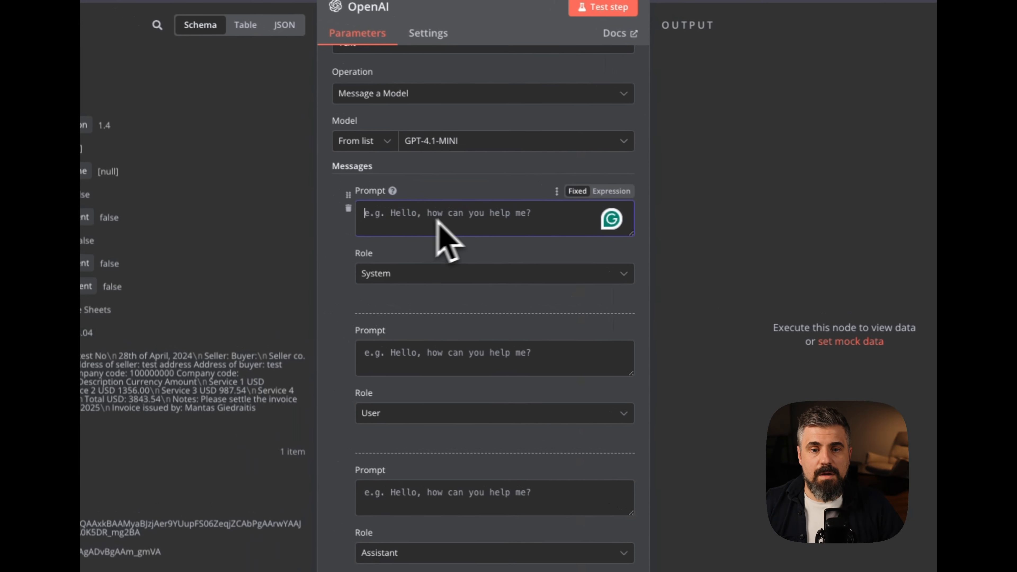
type("You're an intelligent bot that is fantastic at pulling out JSON from invoices or receipts or documents")
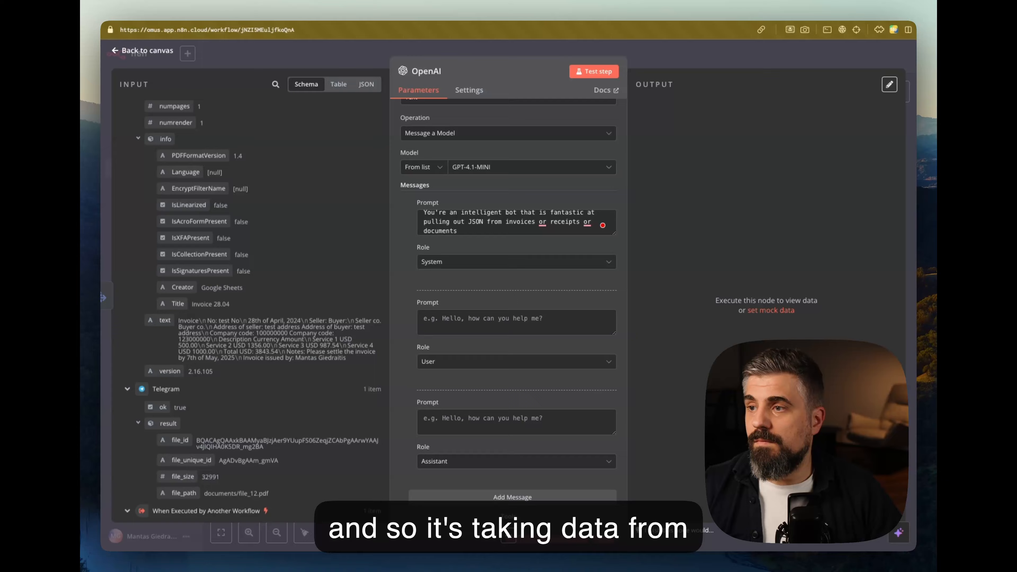
- Set the User message's prompt to "Here is the document you need to pull data from: {{ $json.text }}", inserting the extracted file's text field
left_click(454, 323)
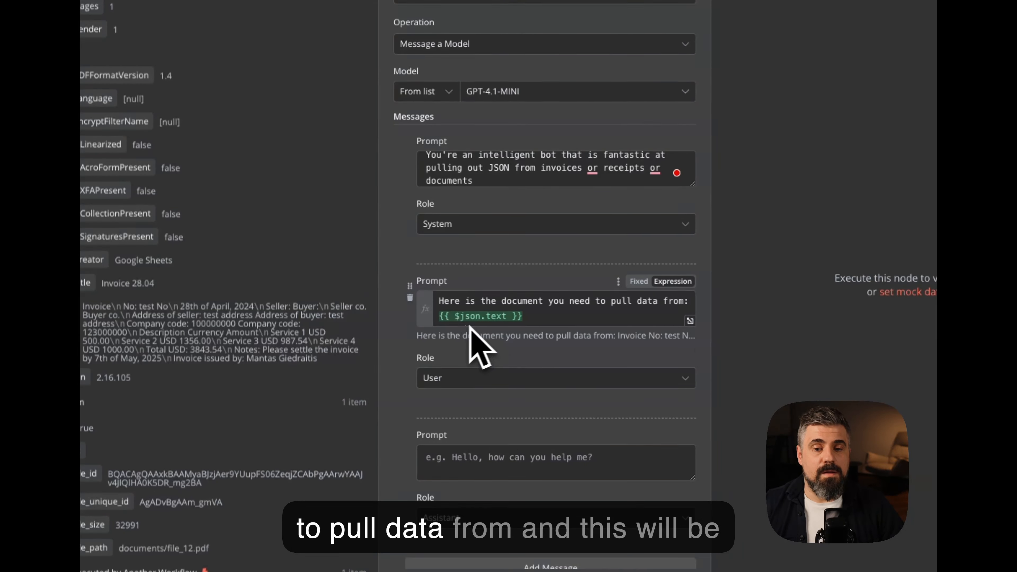
left_click_drag(66, 308, 522, 315)
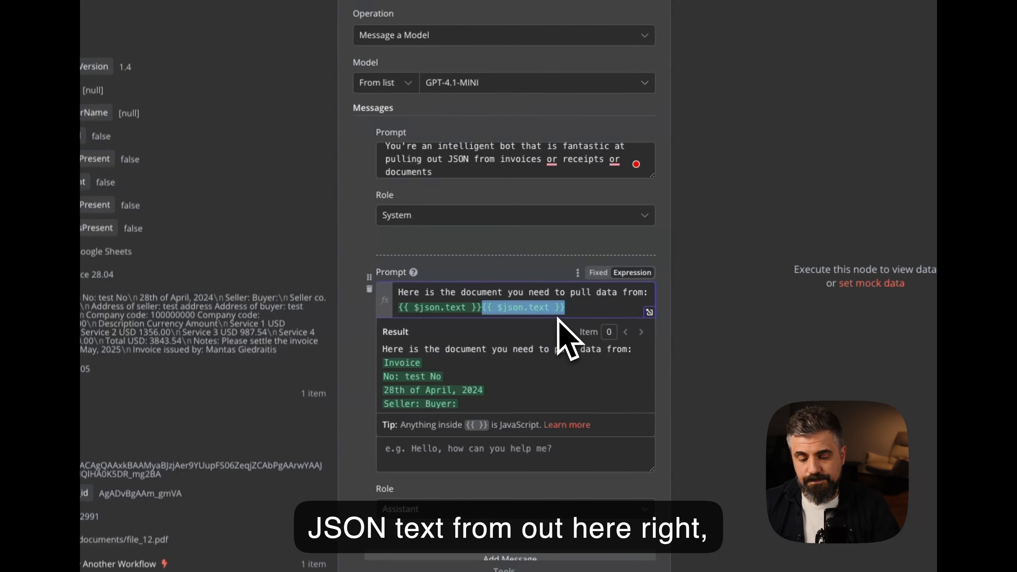
key("BackSpace")
left_click(504, 263)
scroll(503, 293, "down", 2)
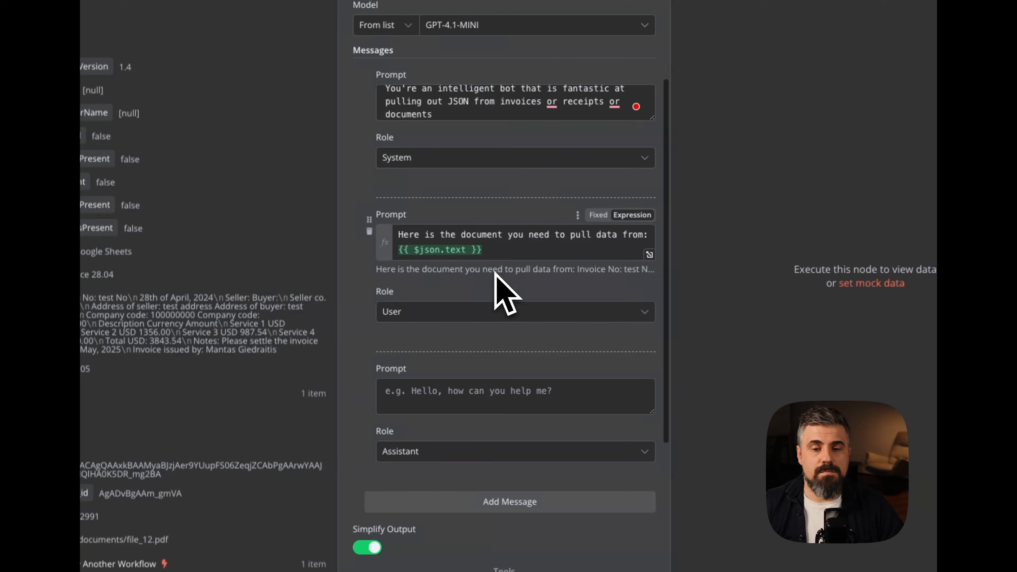
- Set the Assistant message's prompt to accept an expression
scroll(487, 275, "up", 2)
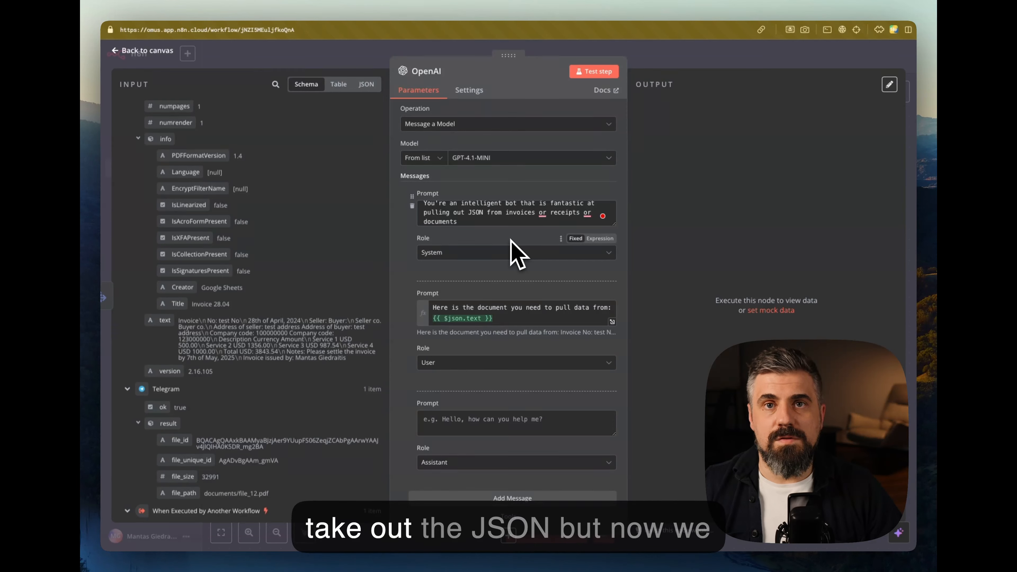
scroll(517, 255, "down", 5)
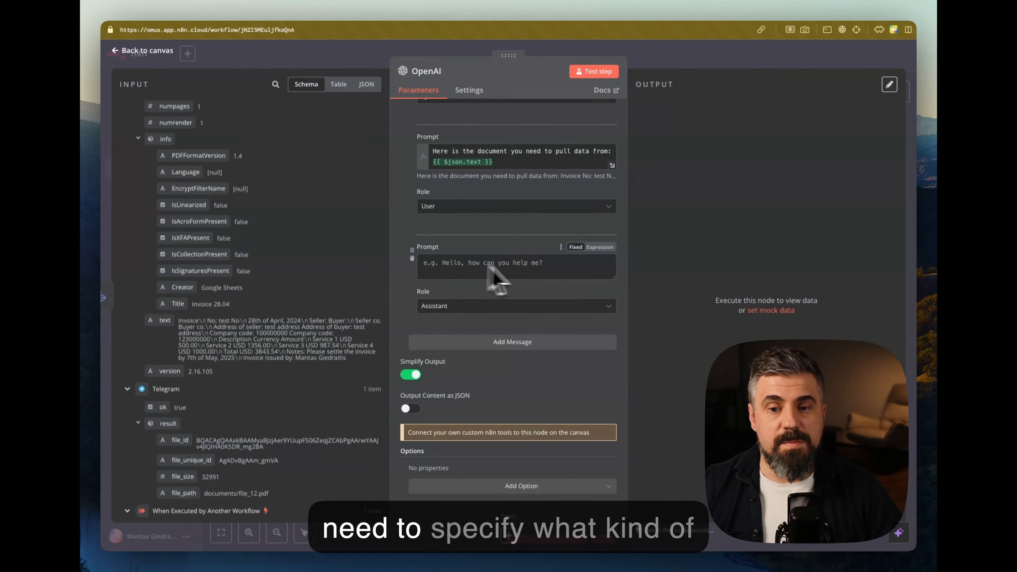
left_click(599, 247)
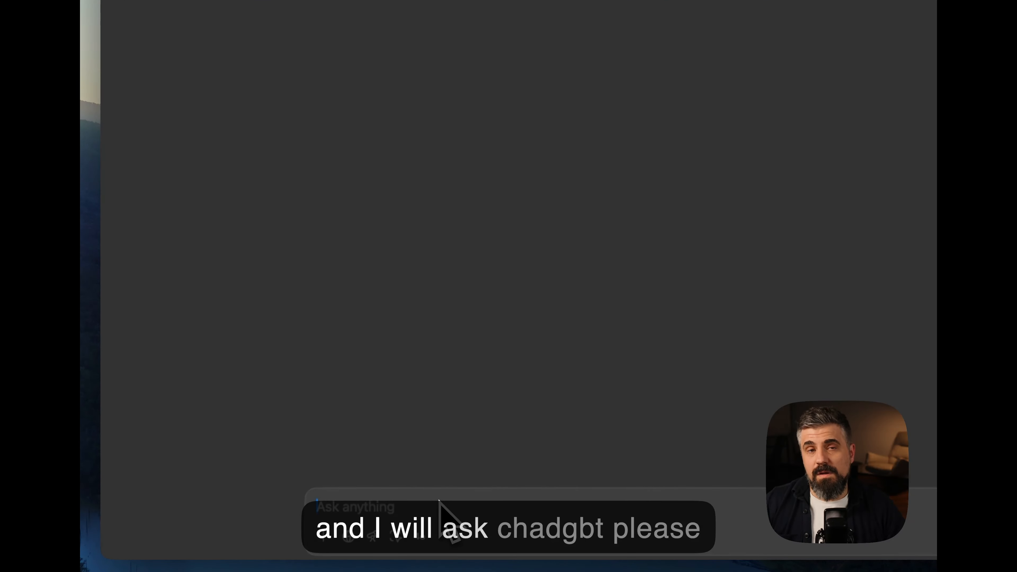
- Switch to ChatGPT, ask "please generate a sample JSON for an invoice", and copy the generated JSON
type("please generate a sample JSON for an invoice")
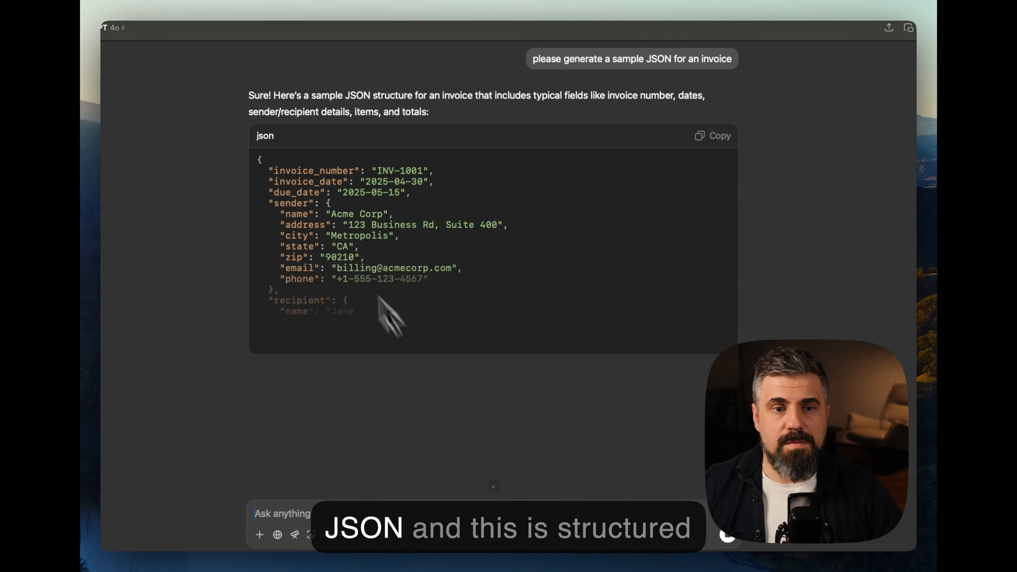
scroll(367, 287, "down", 10)
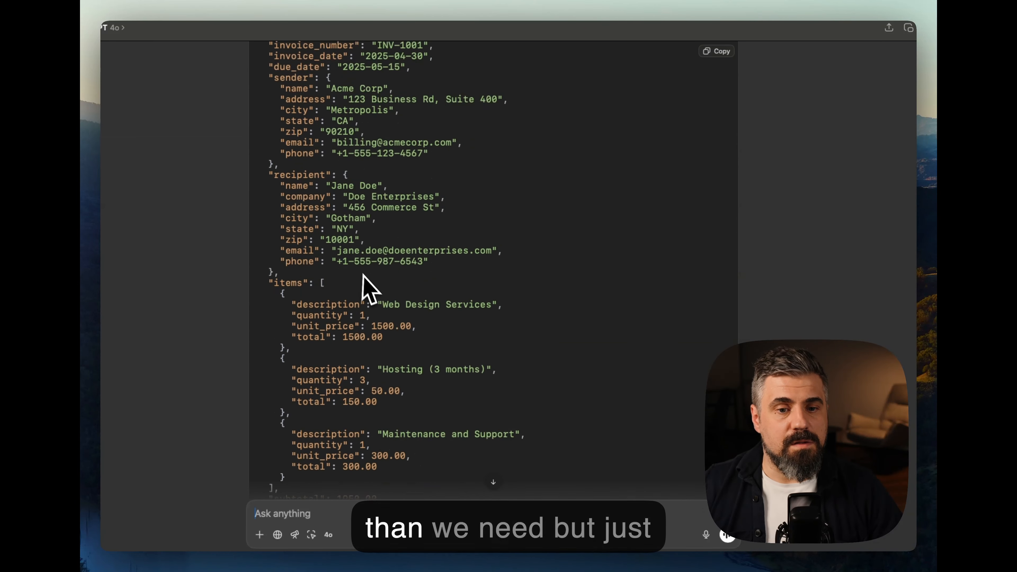
scroll(414, 317, "up", 6)
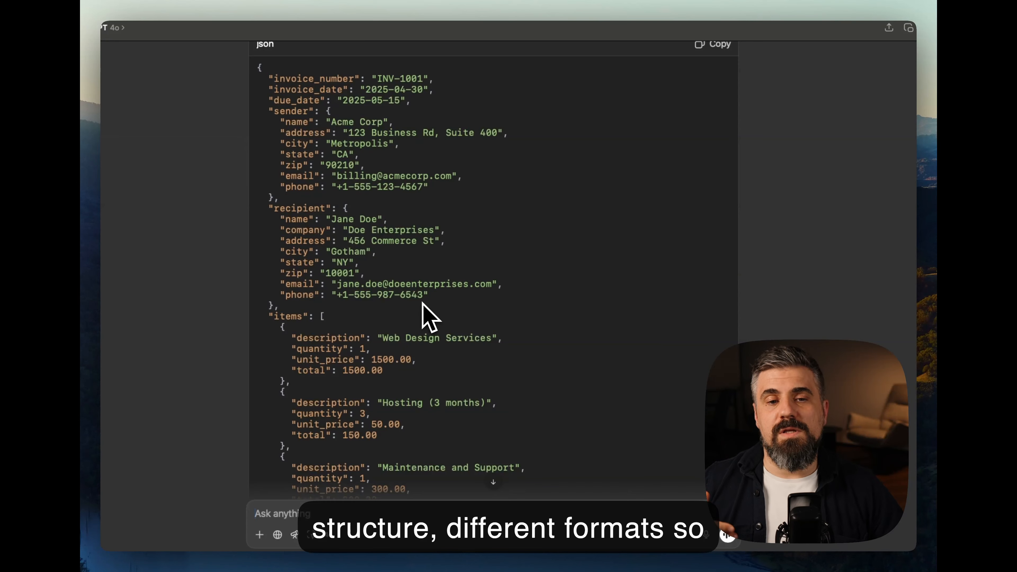
scroll(497, 224, "up", 2)
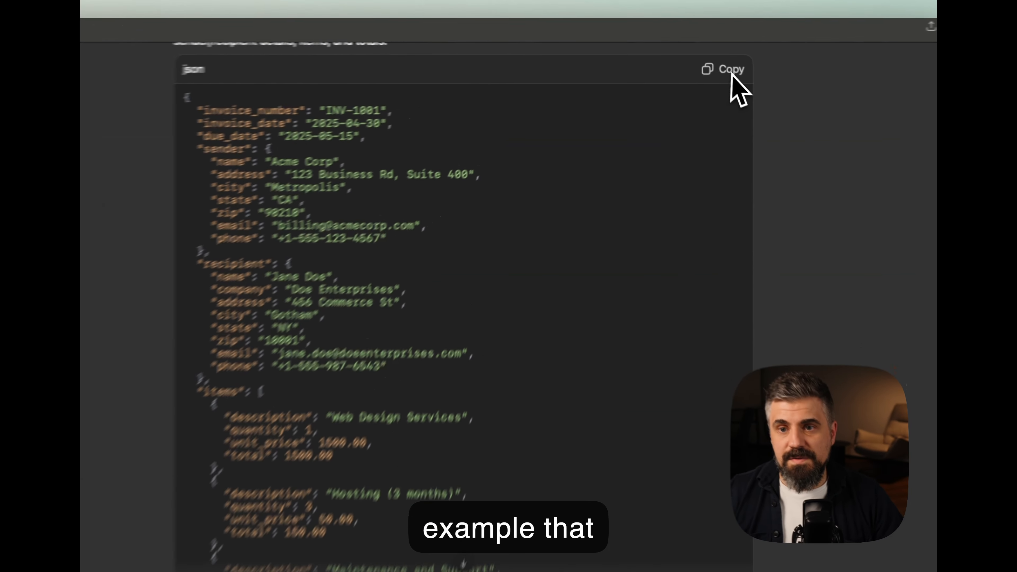
left_click(713, 64)
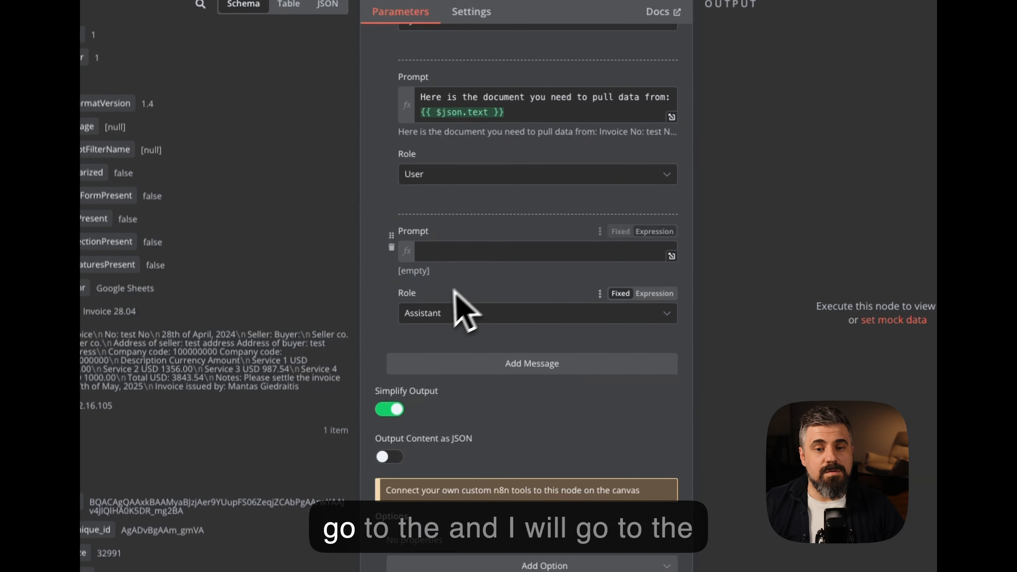
- Back in n8n, paste the sample JSON into the Assistant prompt, preceded by "I want you to put this data as JSON data in the following format:"
left_click(671, 257)
key("ctrl+v")
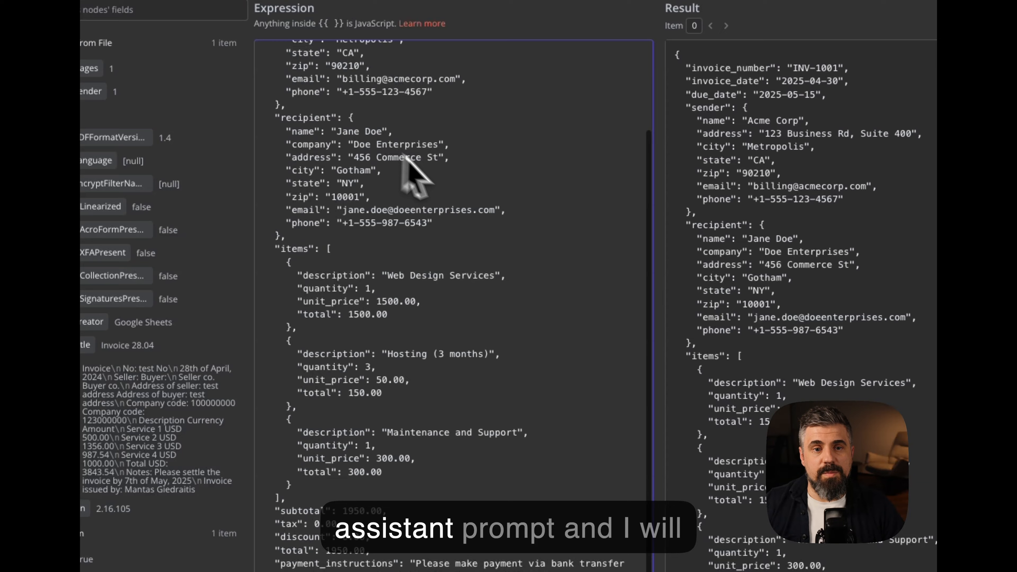
scroll(400, 410, "up", 3)
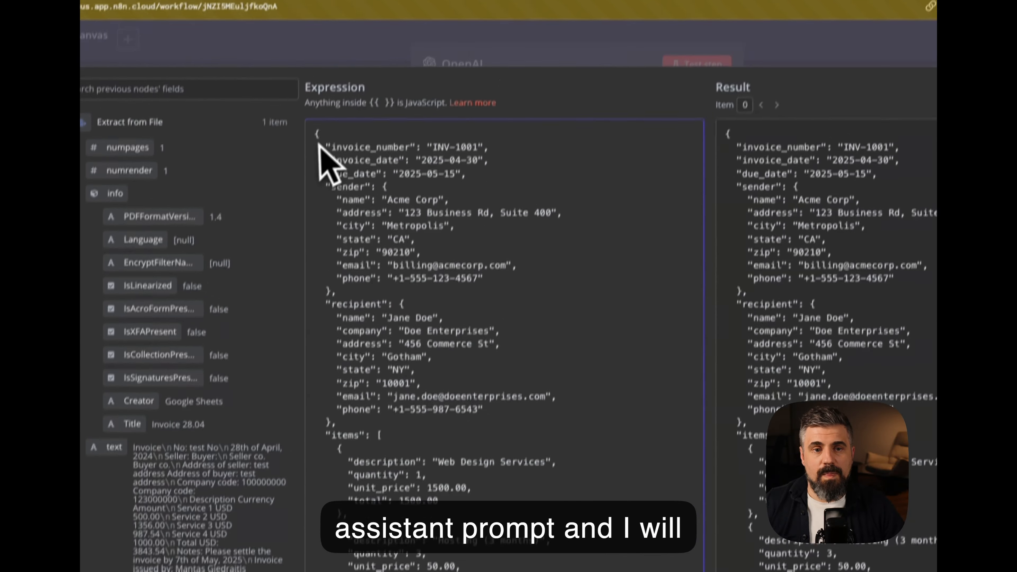
left_click(266, 57)
key("Return")
key("Return")
key("Up")
key("Up")
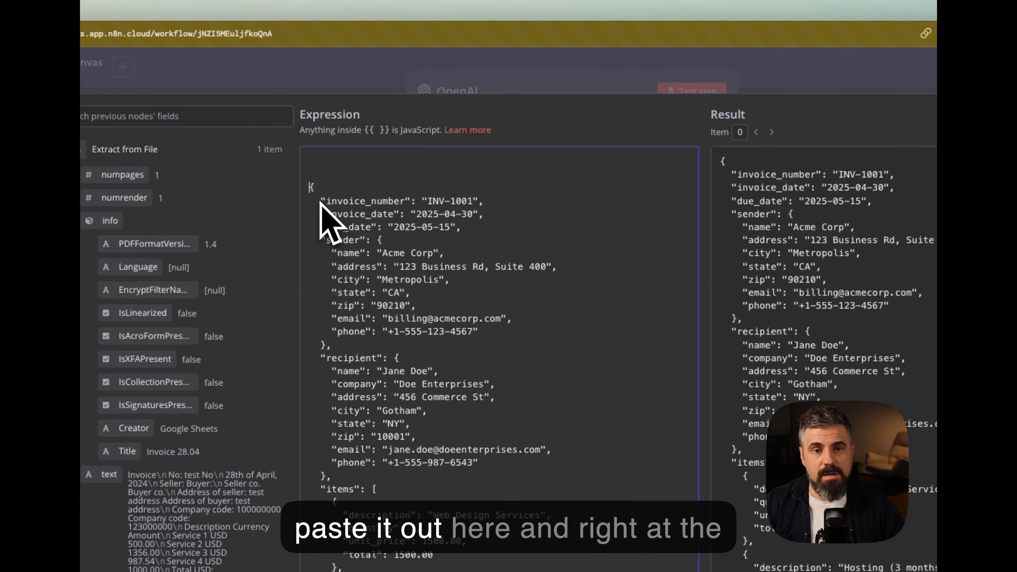
type("I")
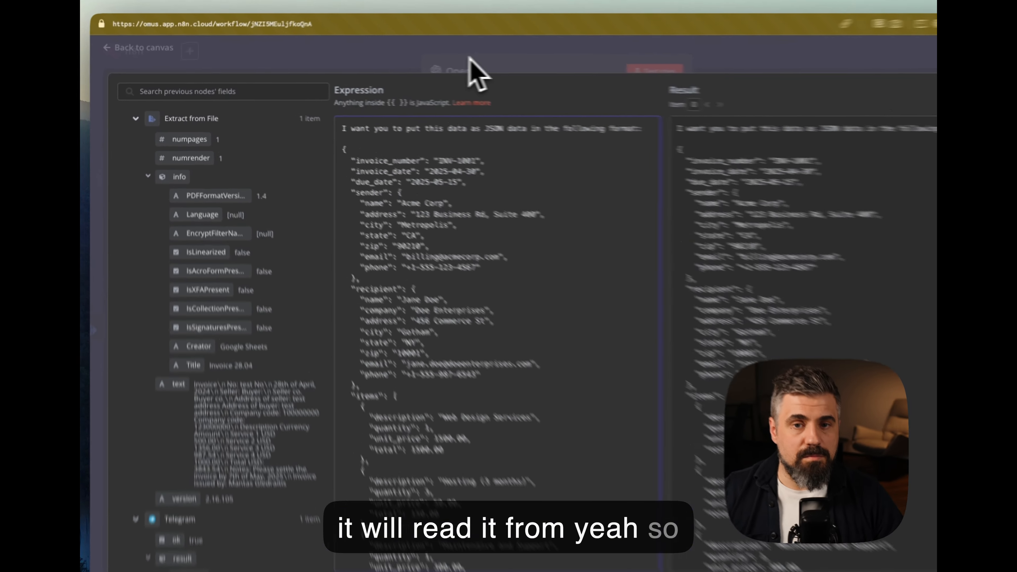
left_click(432, 61)
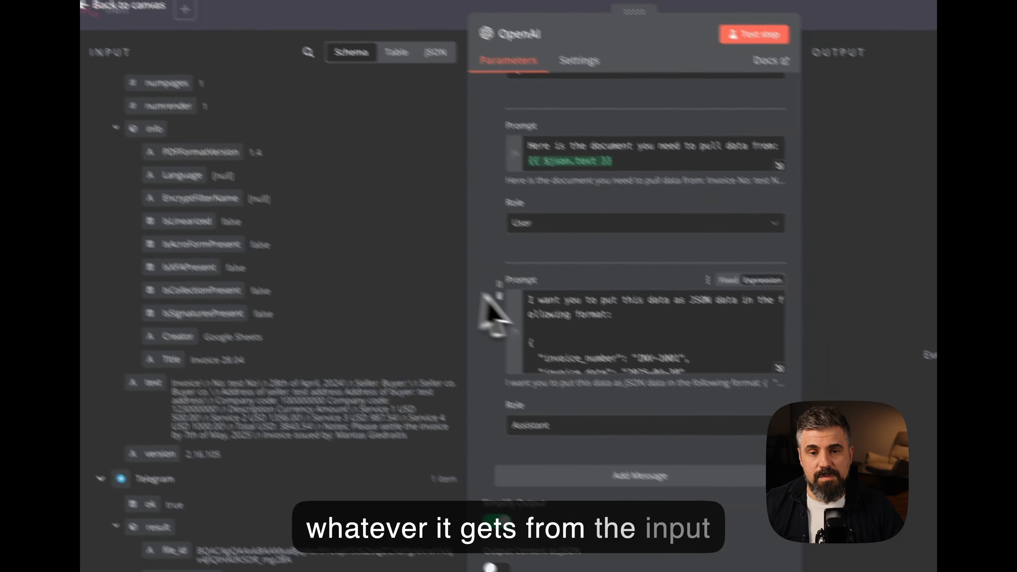
- Review the System, User and Assistant prompts, including the Assistant prompt's full JSON format
scroll(492, 313, "up", 5)
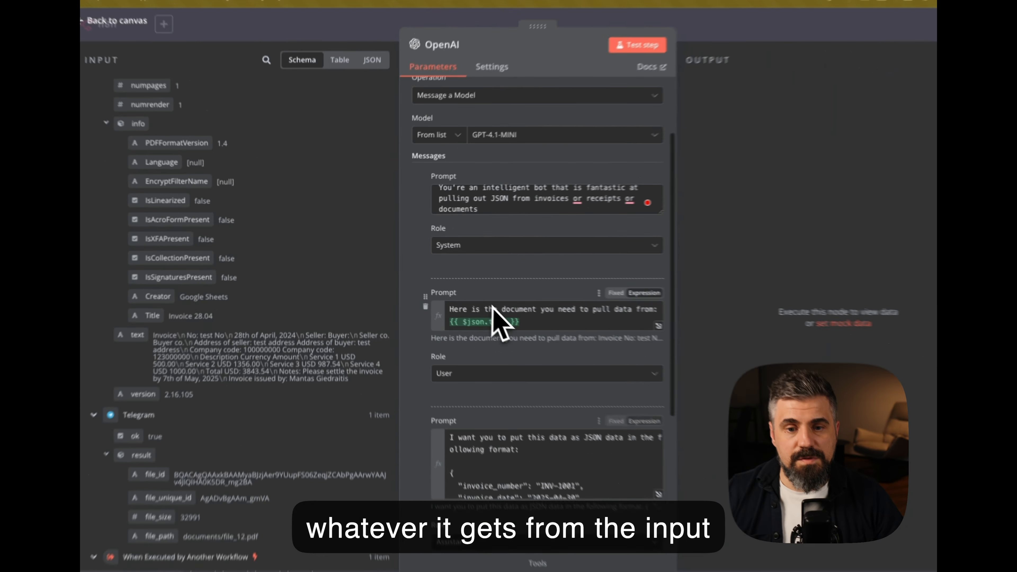
scroll(486, 187, "up", 1)
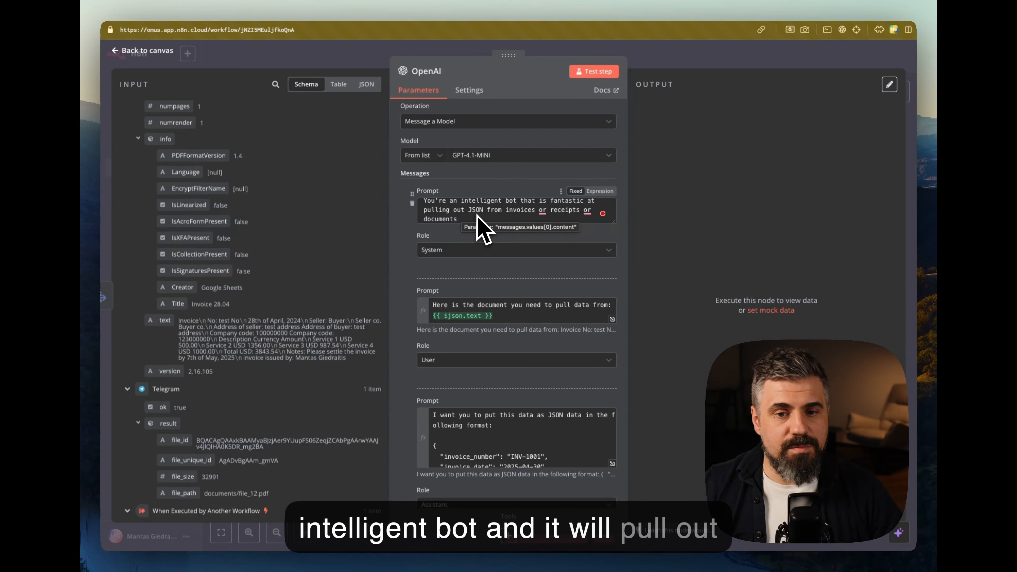
scroll(544, 272, "down", 2)
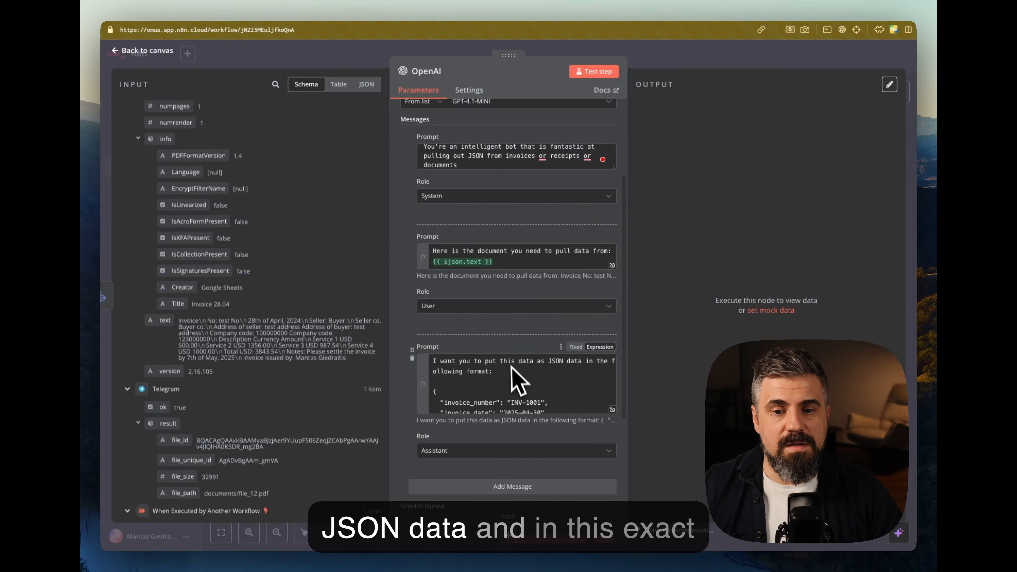
left_click(612, 410)
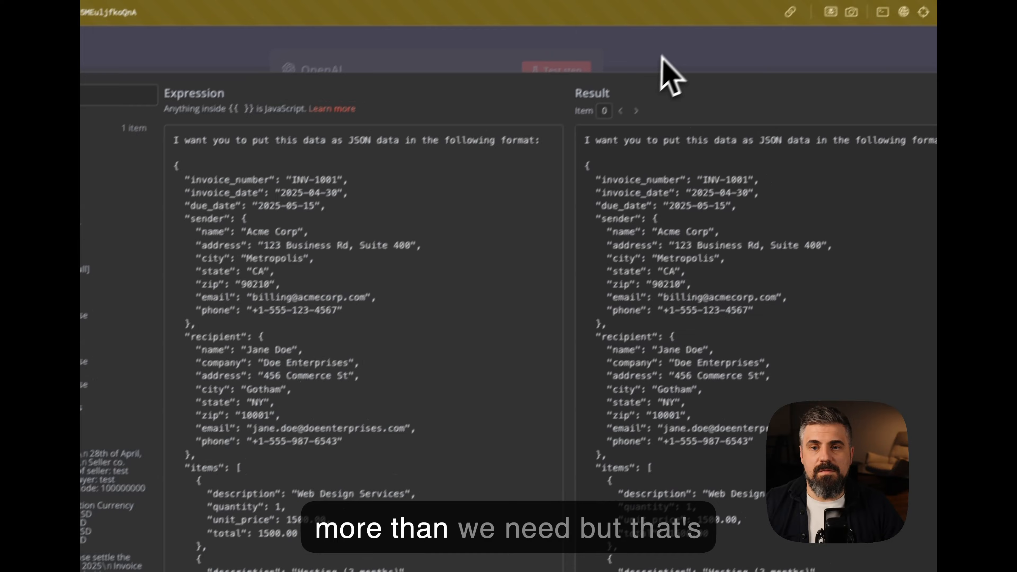
left_click(662, 57)
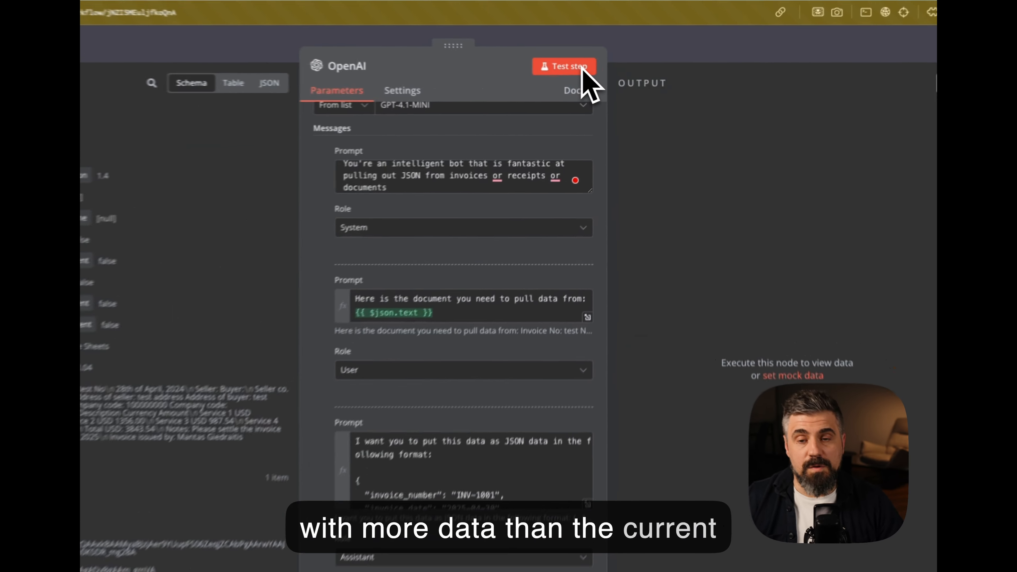
- Test the OpenAI node, turn on Output Content as JSON, and test it again to check the structured invoice fields
left_click(608, 73)
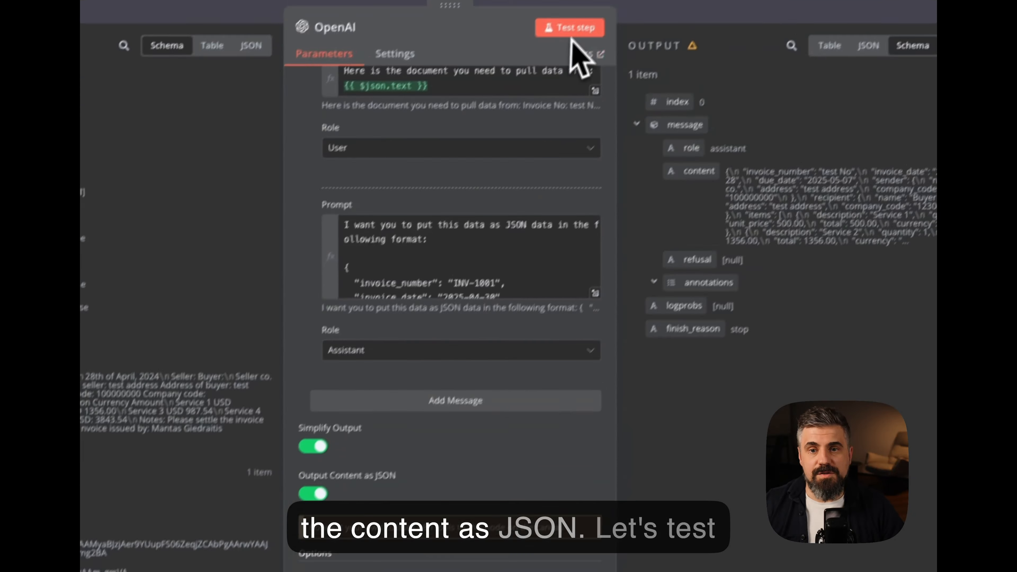
left_click(568, 28)
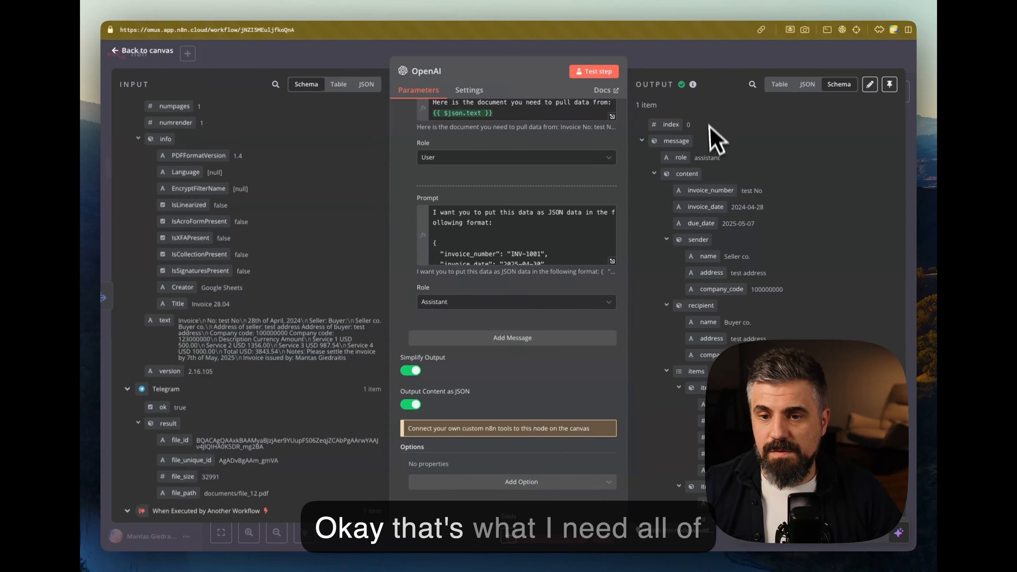
scroll(732, 332, "down", 5)
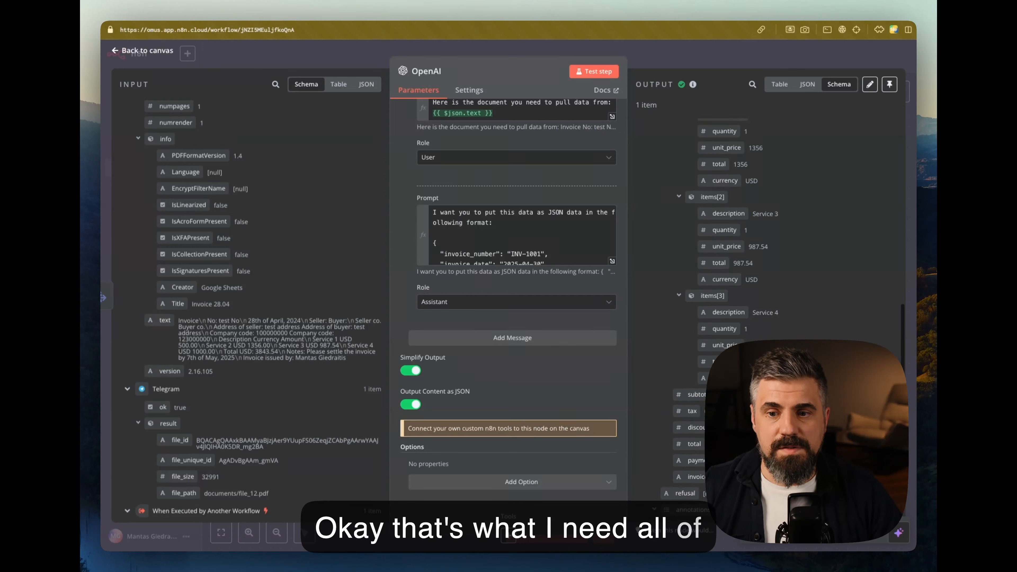
scroll(725, 342, "up", 8)
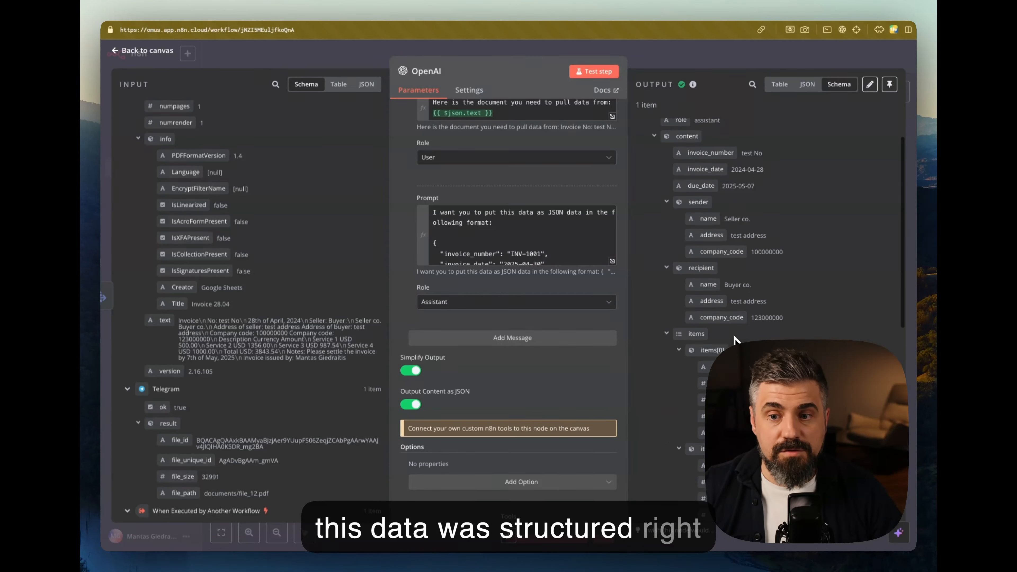
scroll(747, 340, "down", 3)
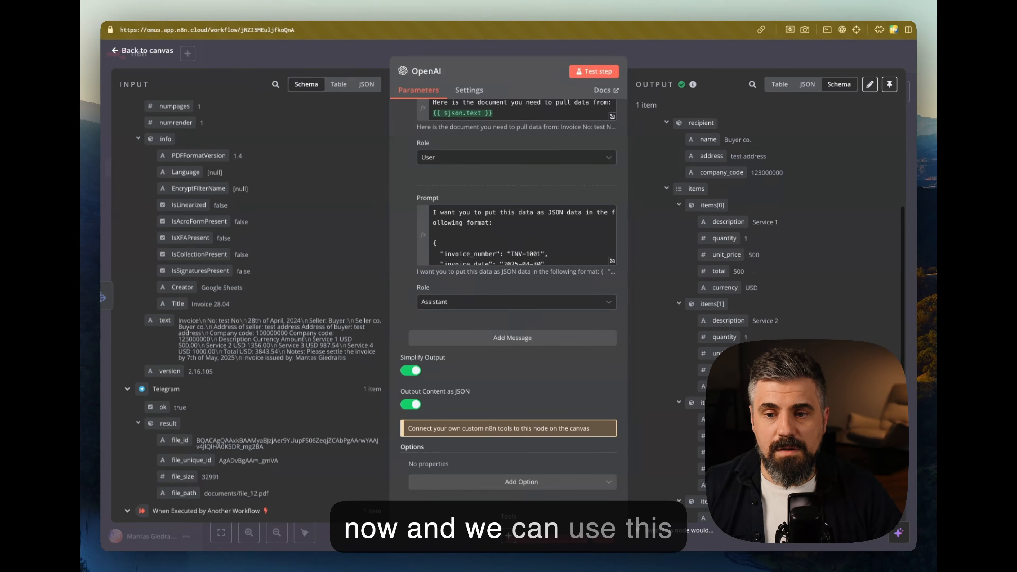
scroll(741, 240, "up", 3)
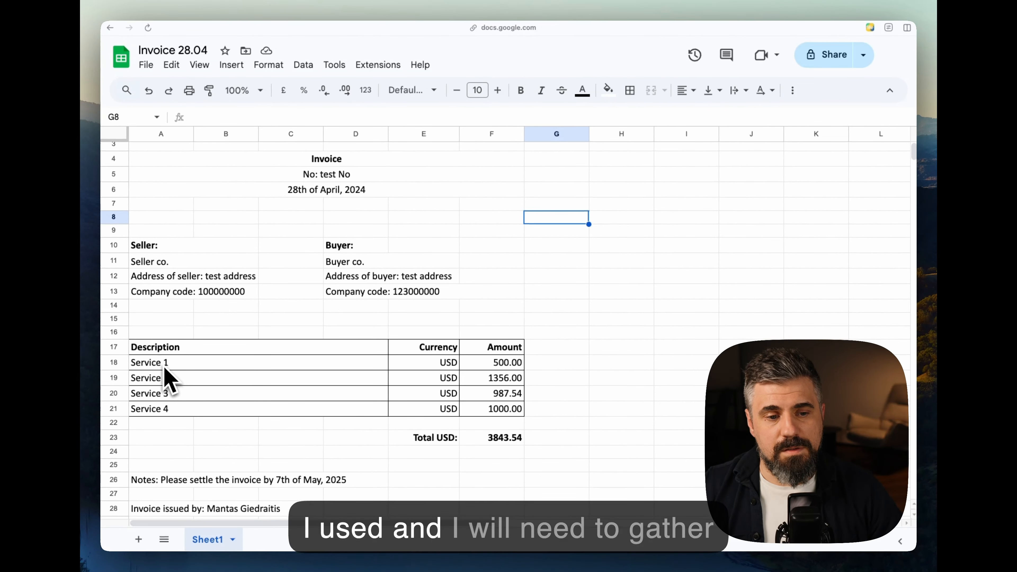
- Switch to the Invoice 28.04 sheet in Google Sheets and examine the service lines in A18:F21
left_click_drag(165, 367, 469, 412)
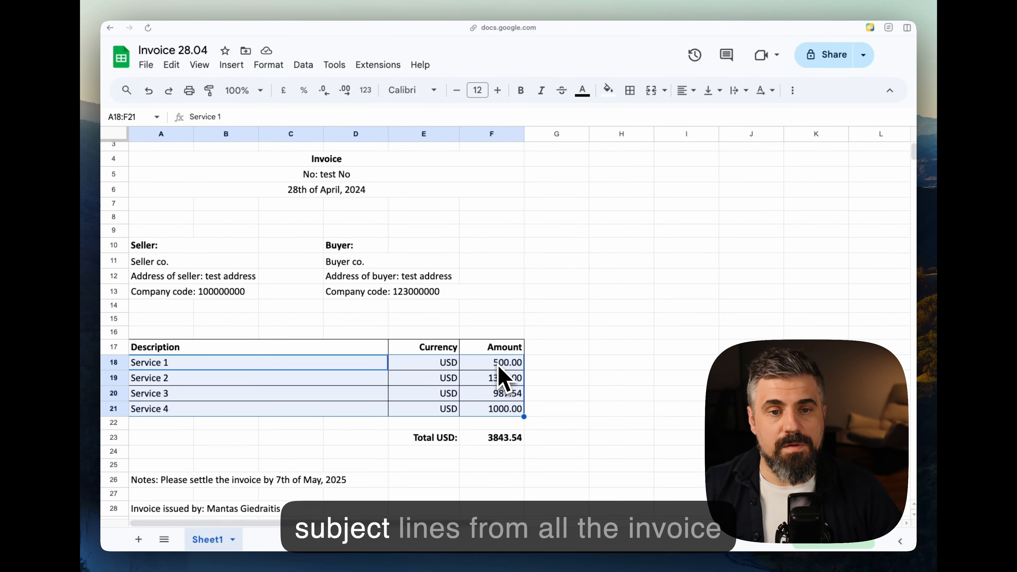
left_click(499, 364)
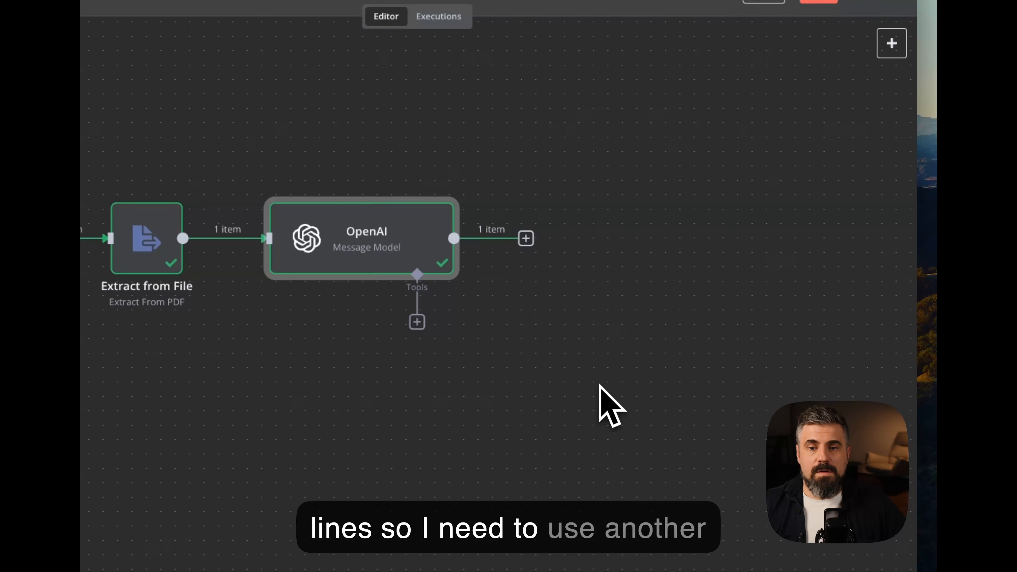
- Add a Split Out node after the OpenAI node and set its field to split out to message.content.items
scroll(600, 404, "right", 3)
left_click(462, 224)
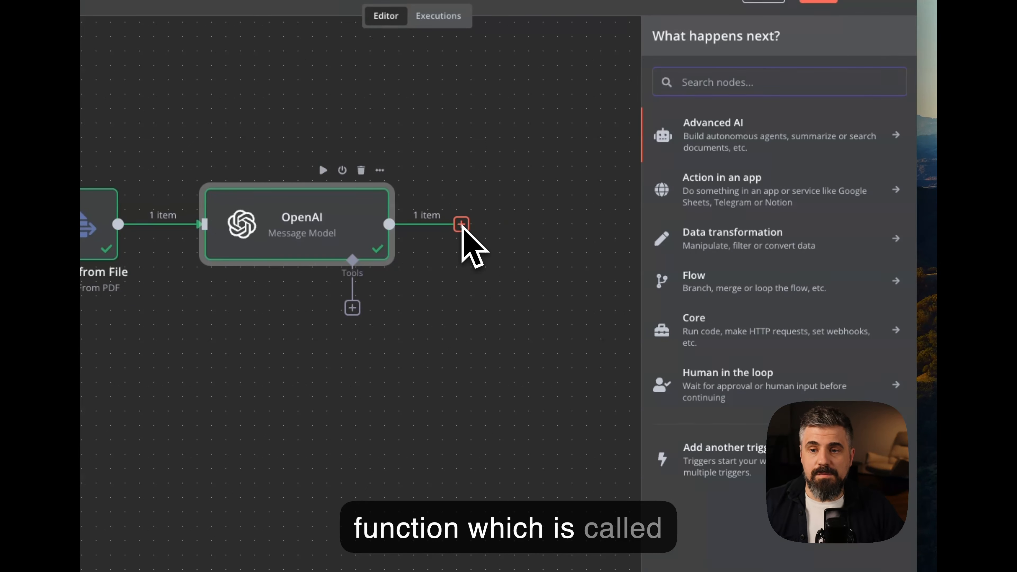
type("spli")
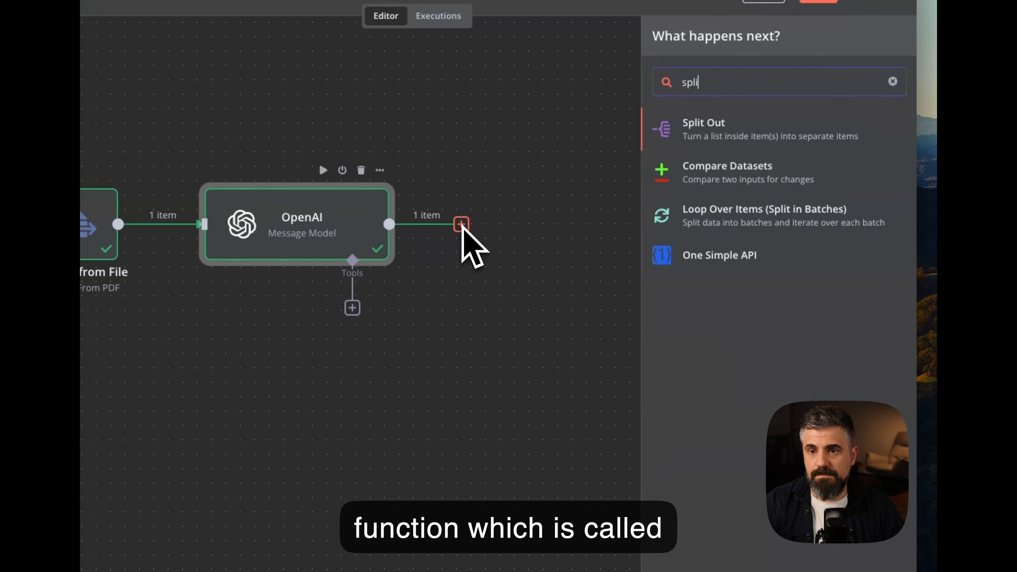
left_click(760, 142)
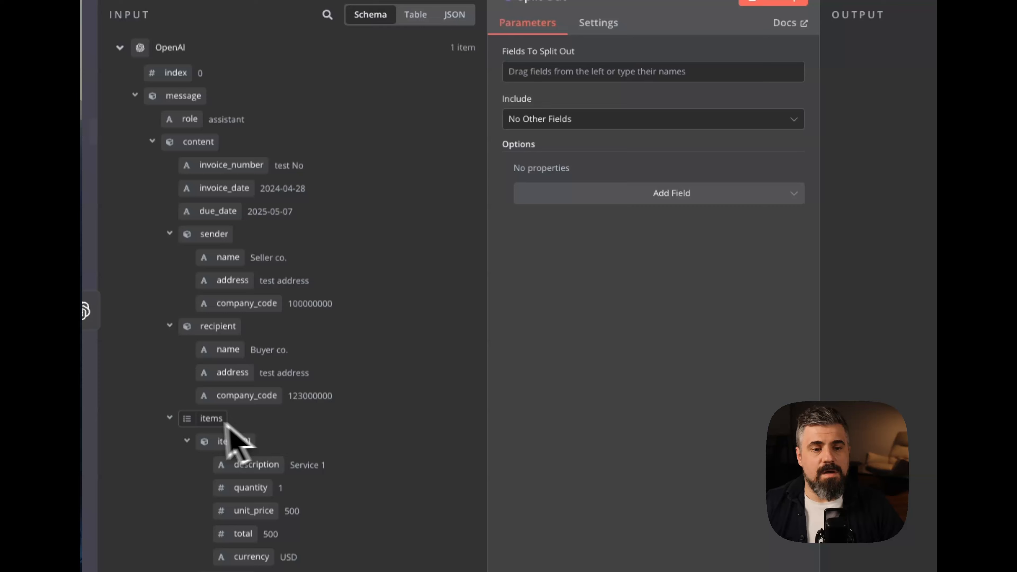
left_click_drag(204, 424, 585, 72)
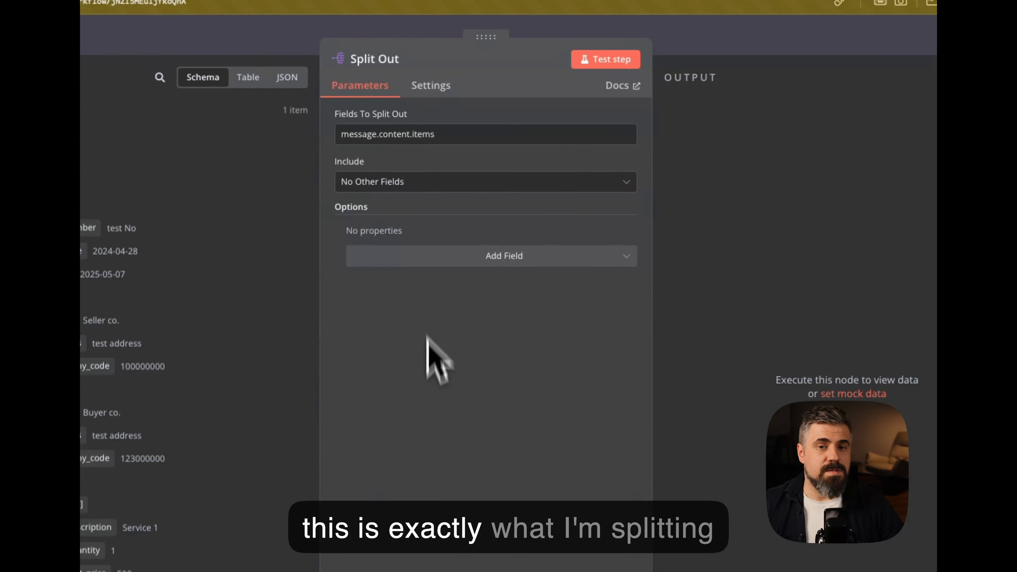
- Test the Split Out node and compare its output with the invoice items in the OpenAI input
left_click(622, 60)
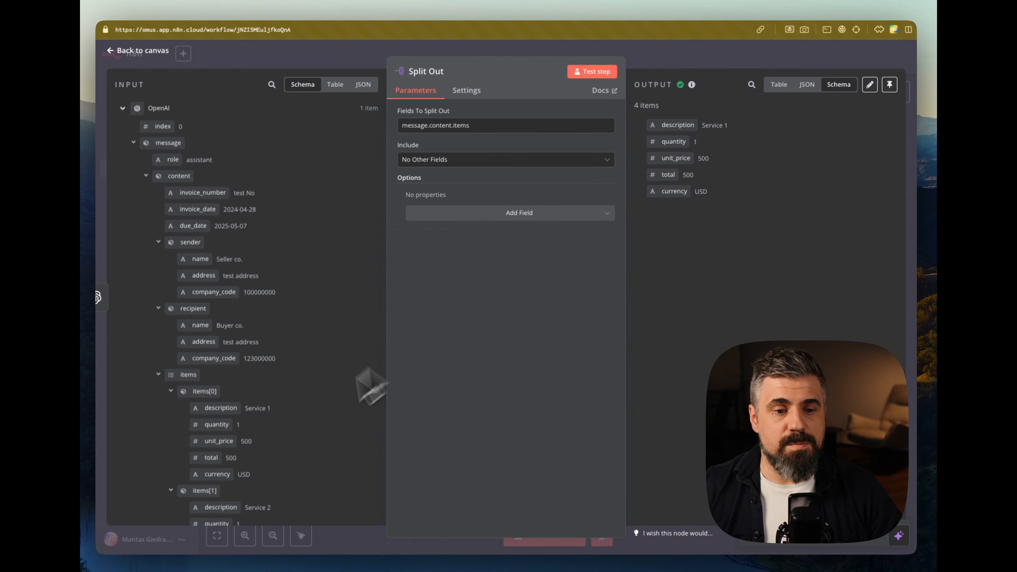
scroll(243, 409, "down", 2)
scroll(204, 458, "down", 4)
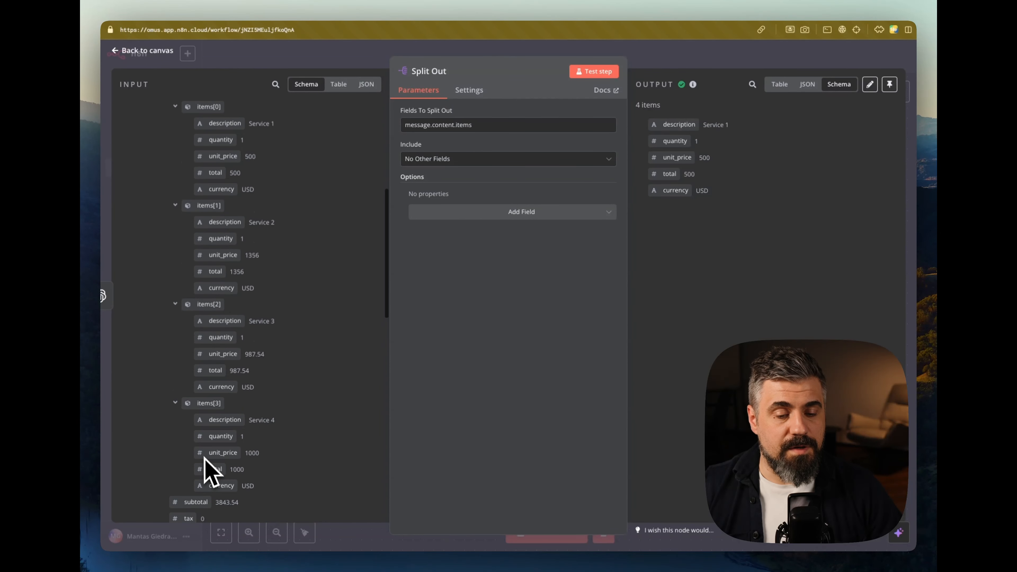
scroll(212, 419, "up", 6)
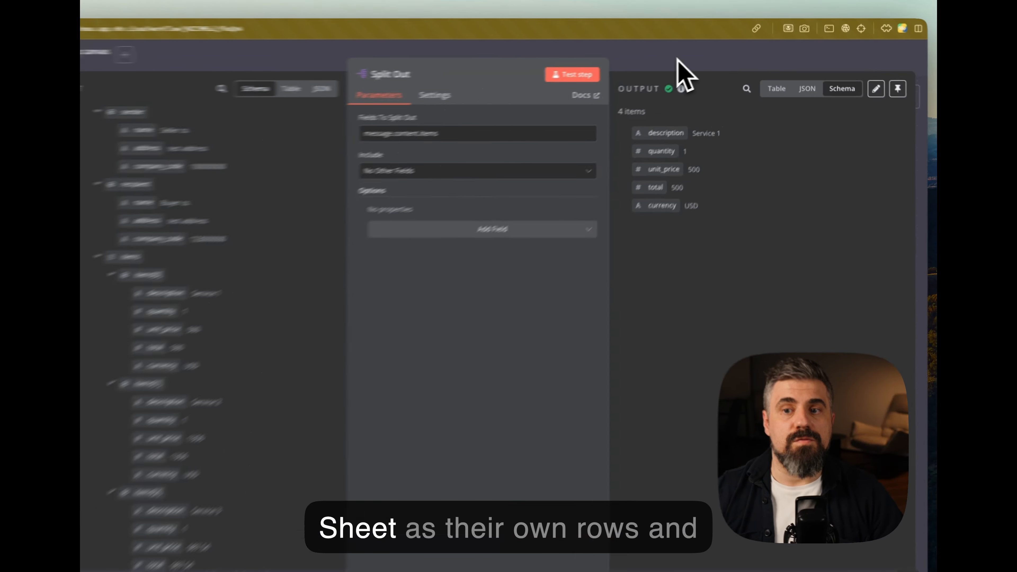
- Add a Google Sheets node with the Append row in sheet action after the Split Out node
left_click(690, 57)
left_click(697, 221)
type("shee")
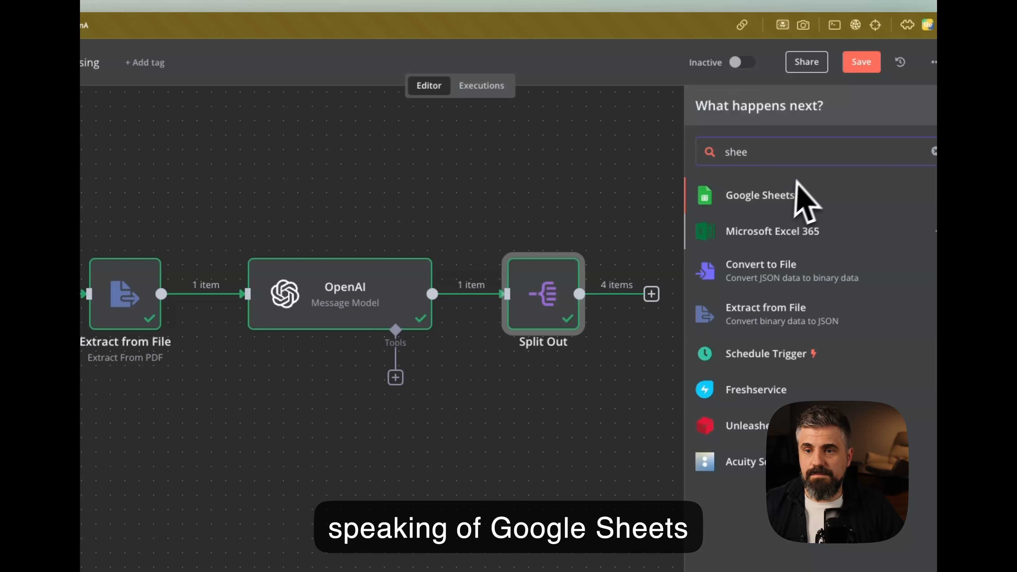
left_click(772, 200)
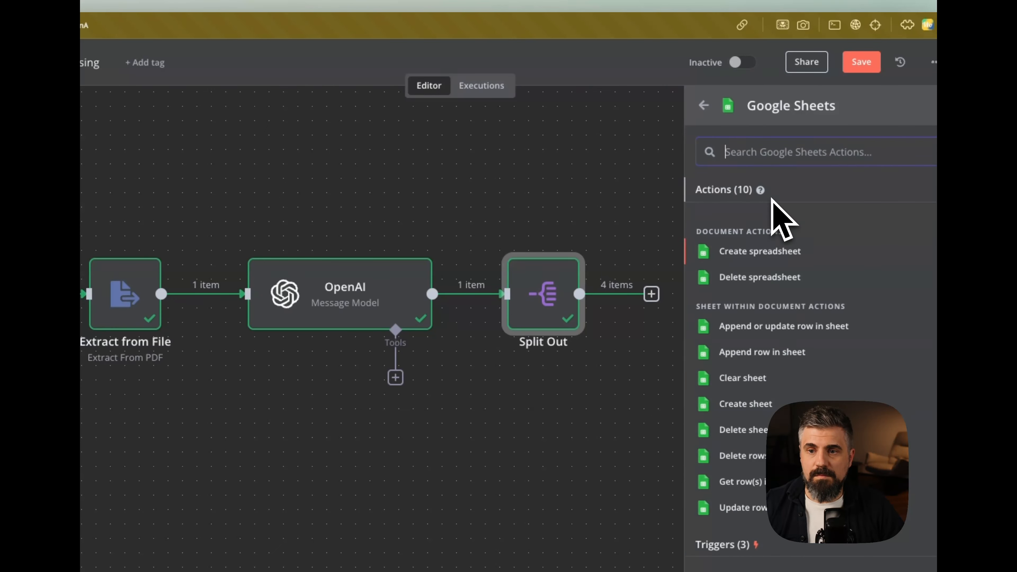
left_click(763, 353)
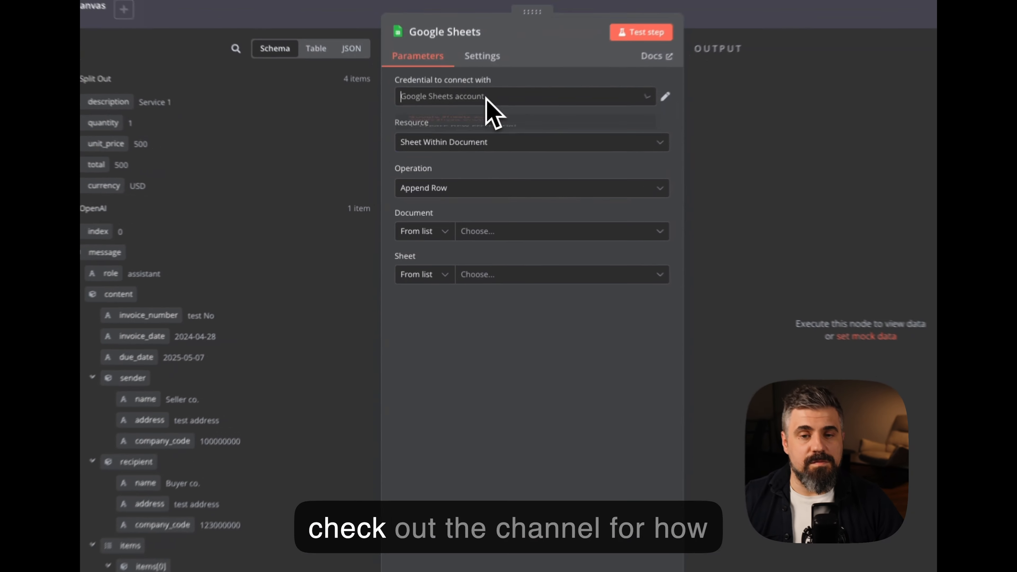
- Connect the node with the Google Sheets account credential and choose the All invoices document and Sheet1
left_click(472, 122)
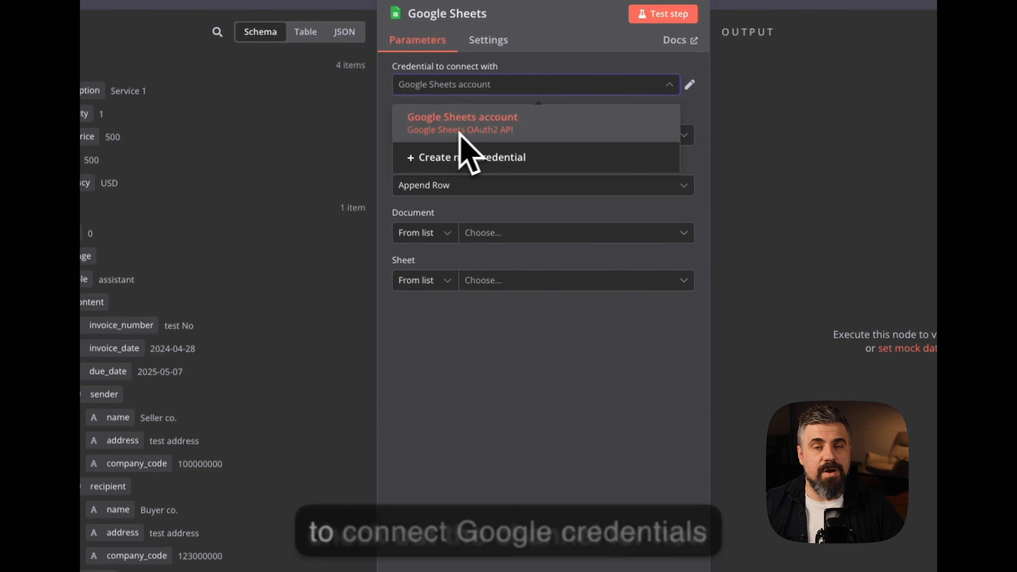
left_click(539, 378)
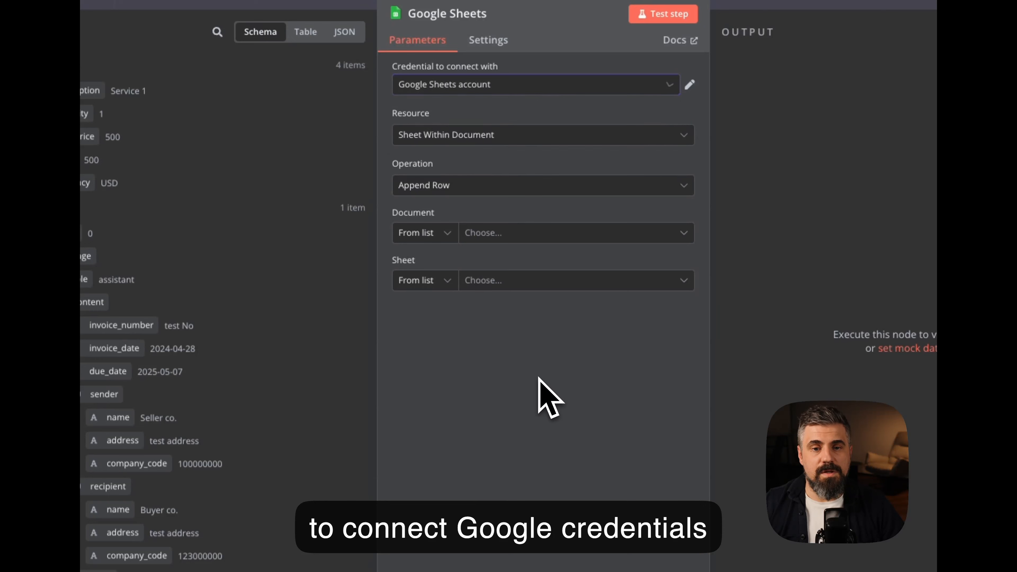
left_click(475, 234)
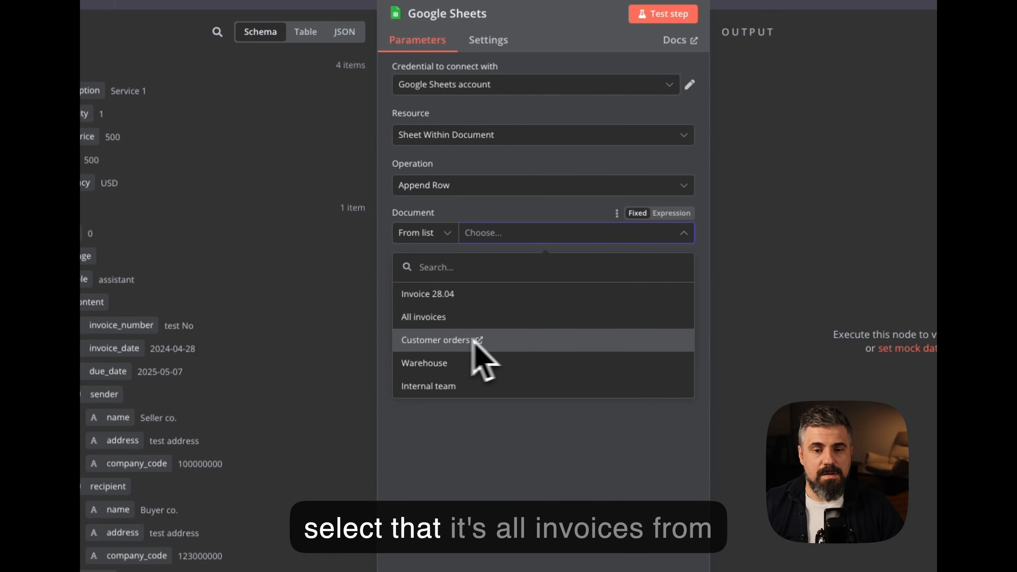
left_click(443, 318)
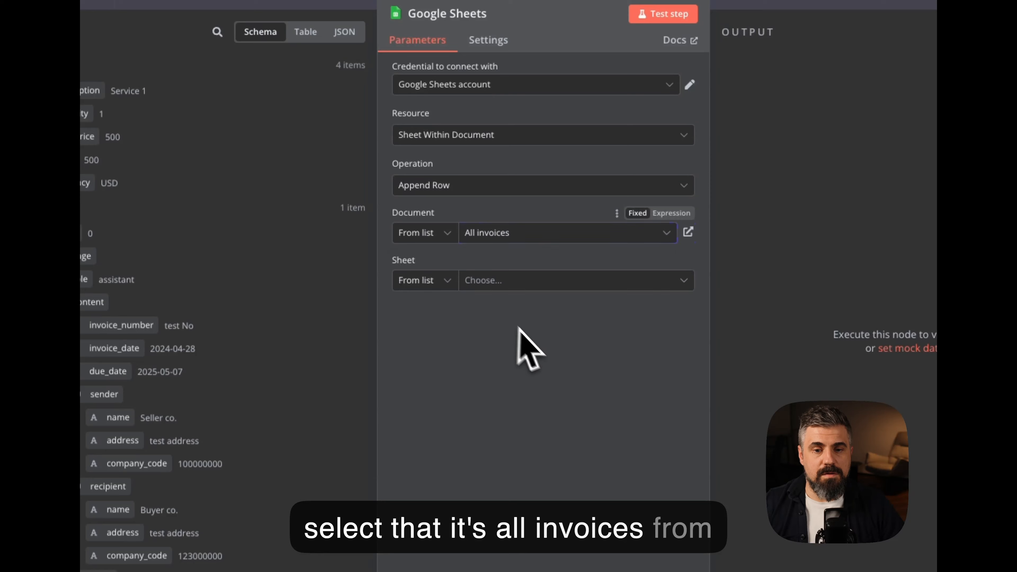
left_click(497, 281)
left_click(448, 316)
- Map the Date column to OpenAI's invoice_date and the Invoice Total column to the invoice-level total
scroll(463, 218, "down", 4)
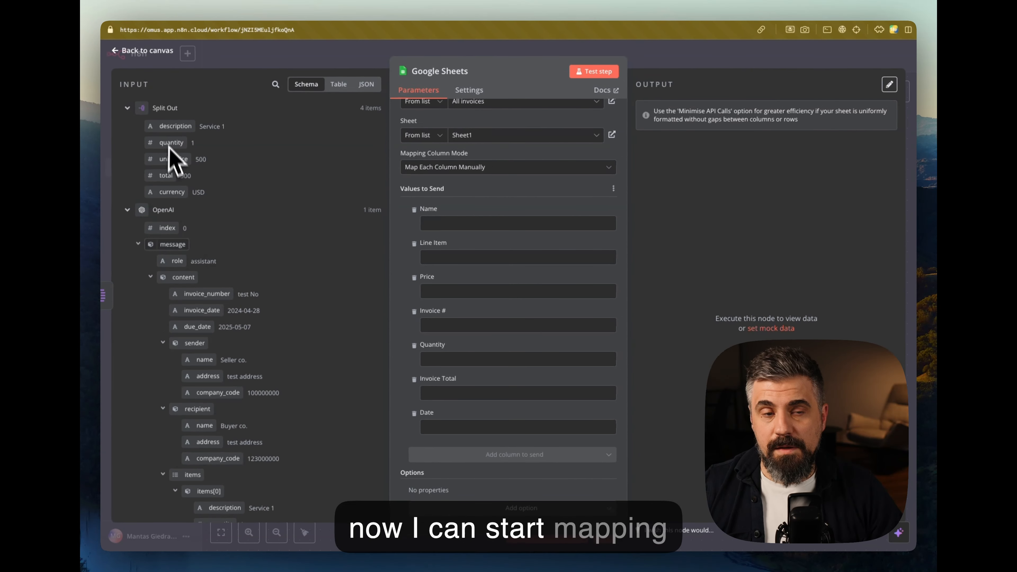
scroll(248, 309, "down", 3)
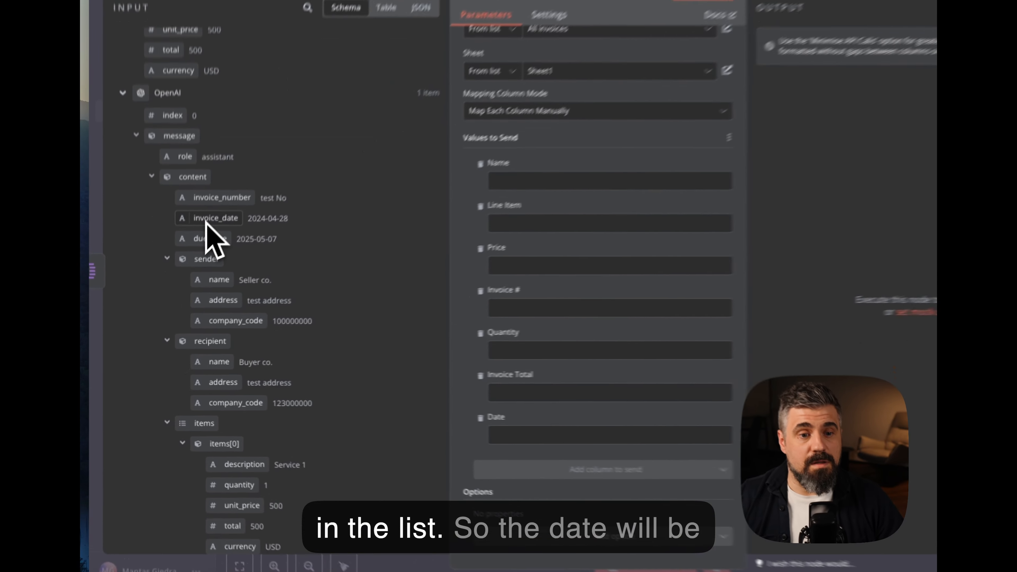
left_click_drag(195, 257, 459, 424)
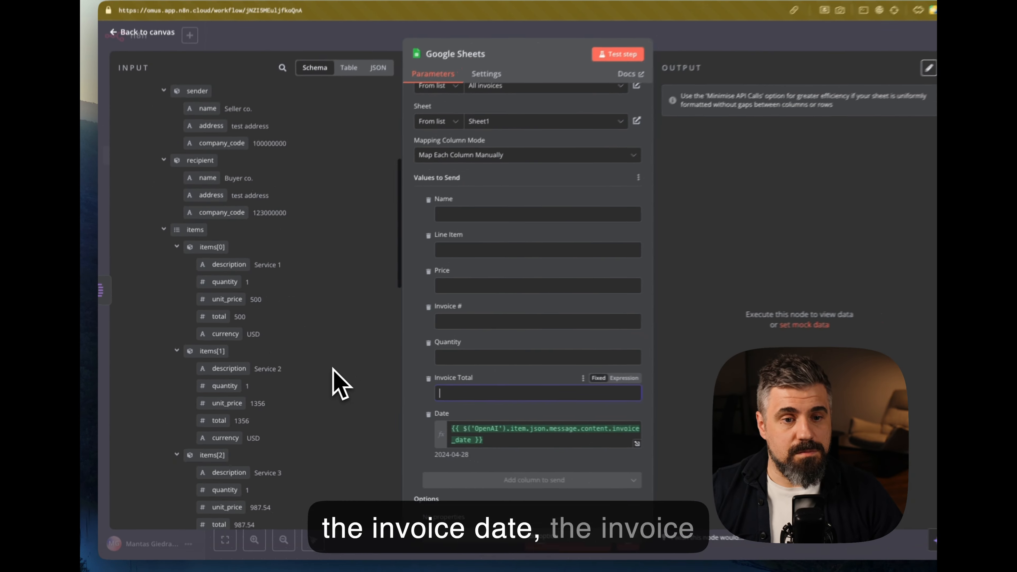
scroll(403, 383, "down", 5)
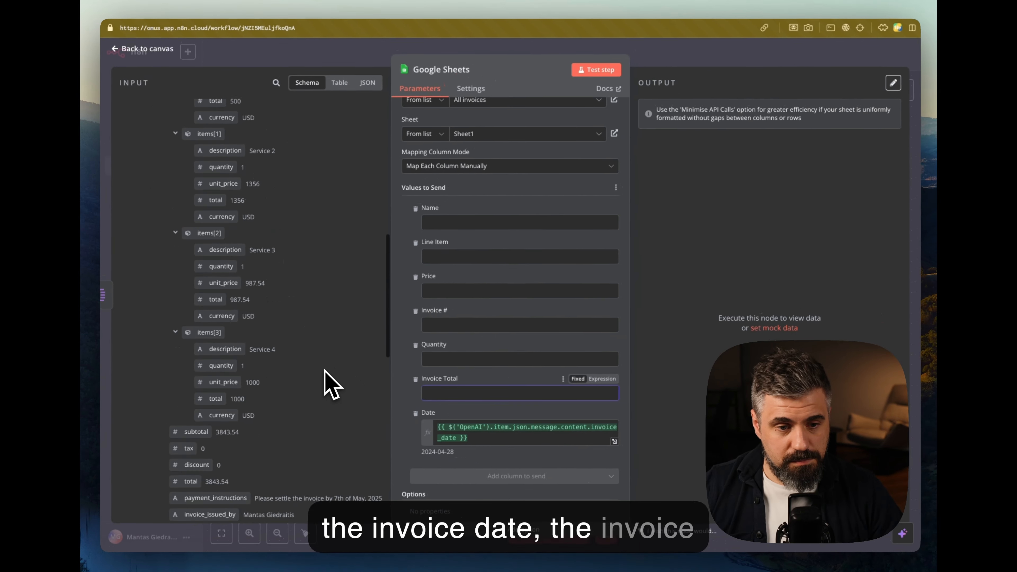
scroll(325, 375, "down", 2)
left_click_drag(200, 426, 460, 398)
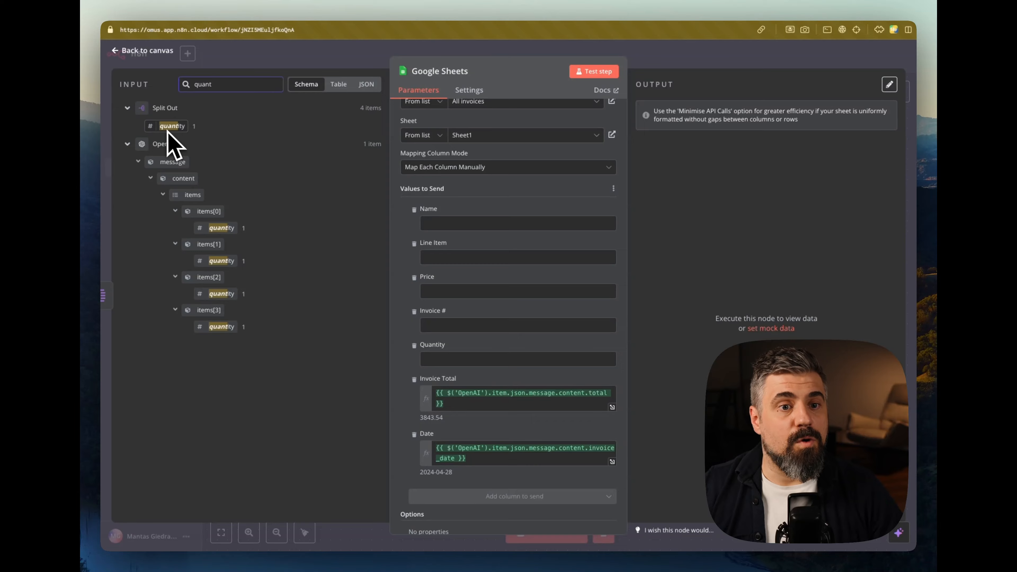
- Map the Quantity column to Split Out's quantity and the Invoice # column to OpenAI's invoice_number
left_click_drag(168, 131, 461, 359)
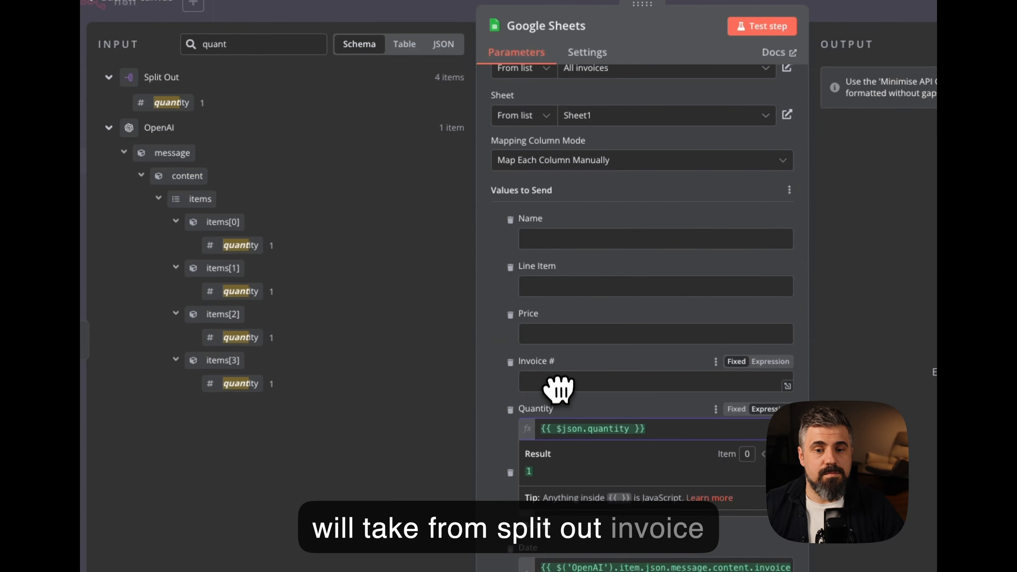
double_click(215, 44)
type("i")
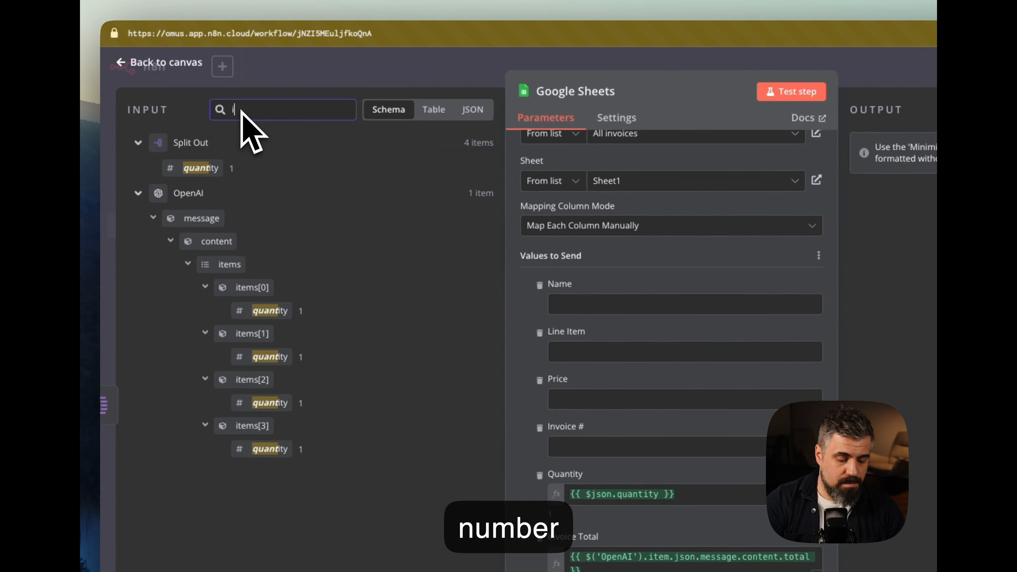
type("nvoice")
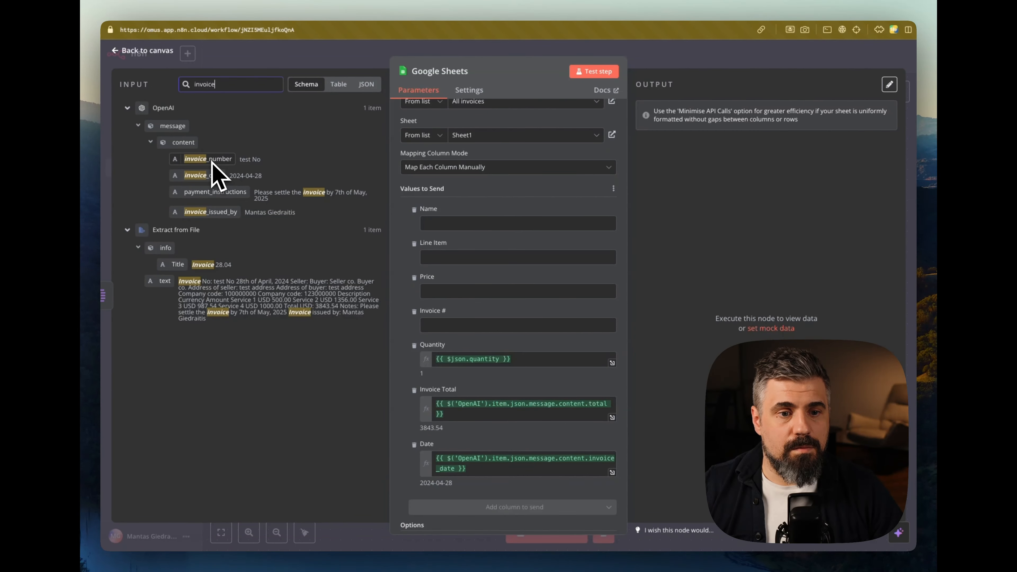
left_click_drag(212, 168, 452, 320)
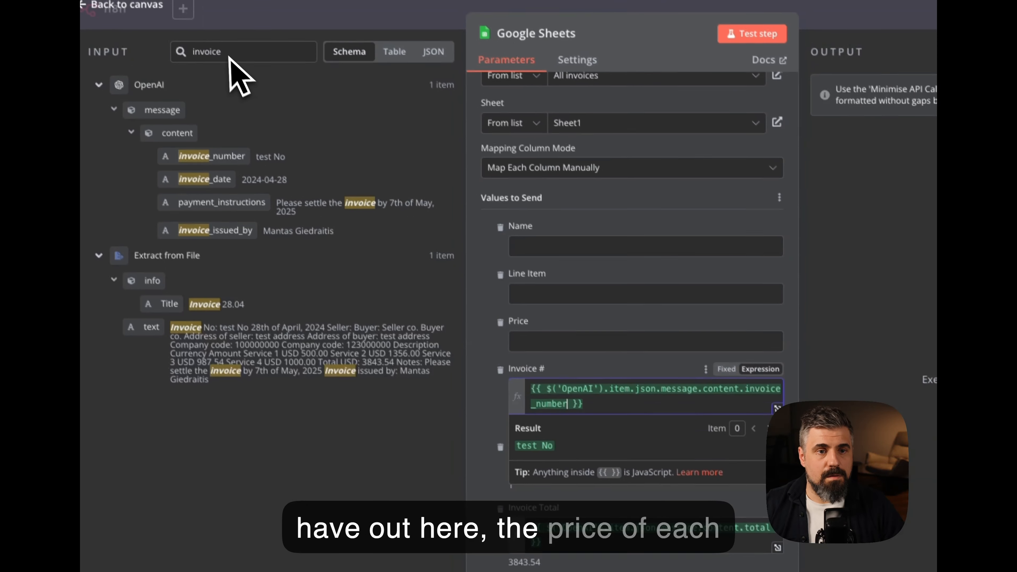
- Map the Price column to Split Out's unit_price and the Line Item column to its description
double_click(217, 49)
type("price")
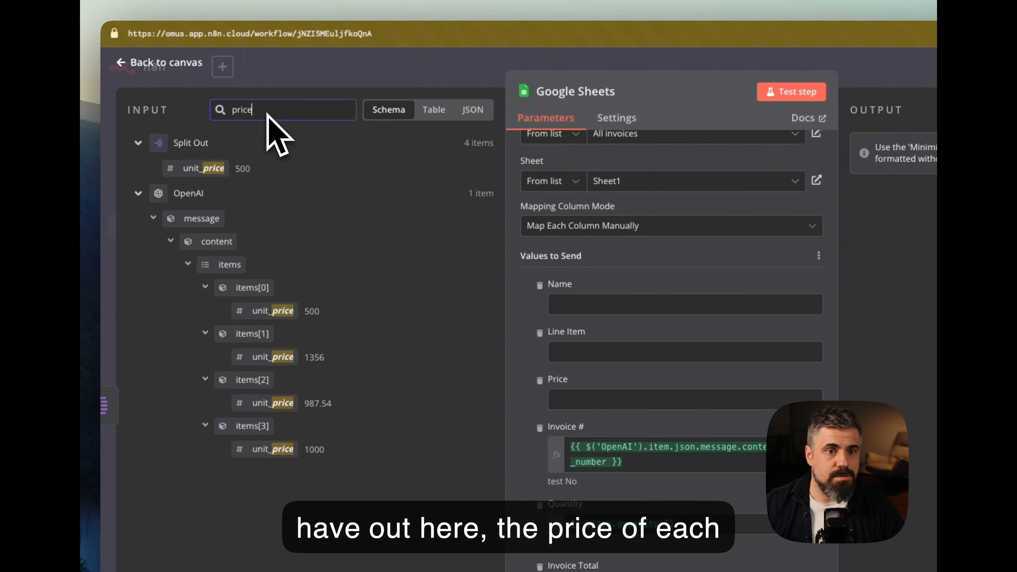
left_click_drag(191, 165, 625, 406)
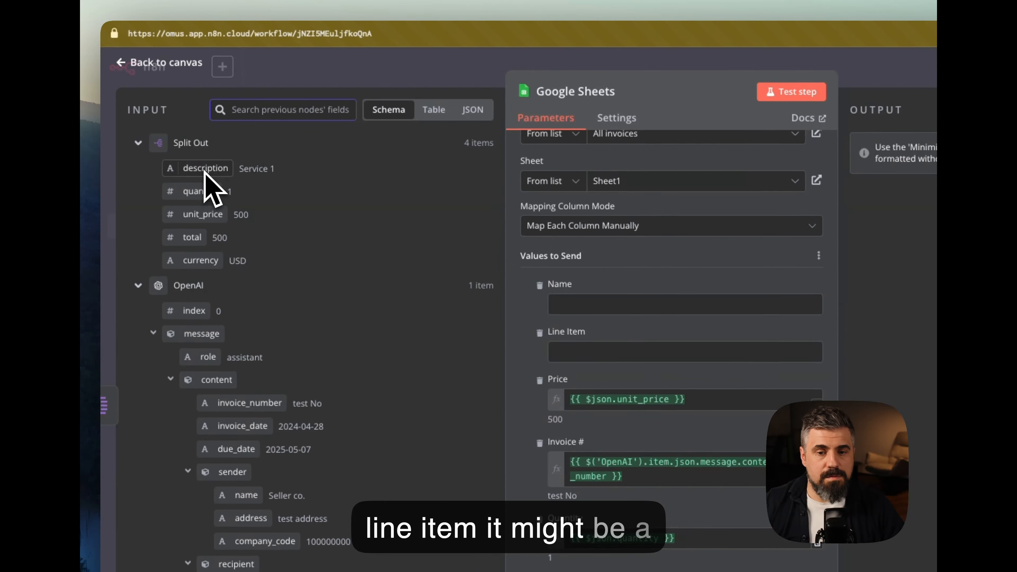
left_click_drag(205, 171, 588, 353)
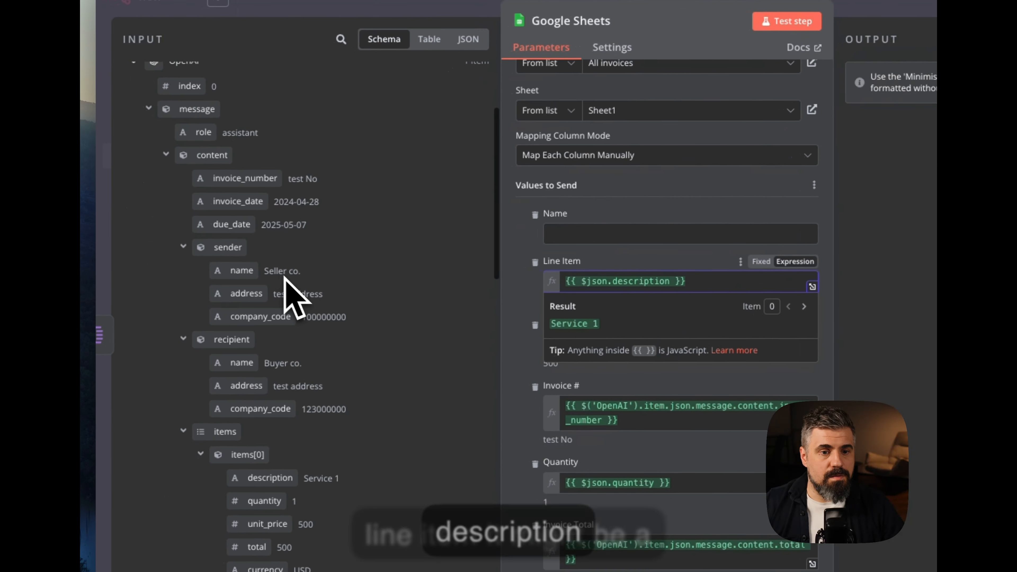
- Map the Name column to the sender's name from OpenAI and review all the column mappings
scroll(296, 296, "down", 15)
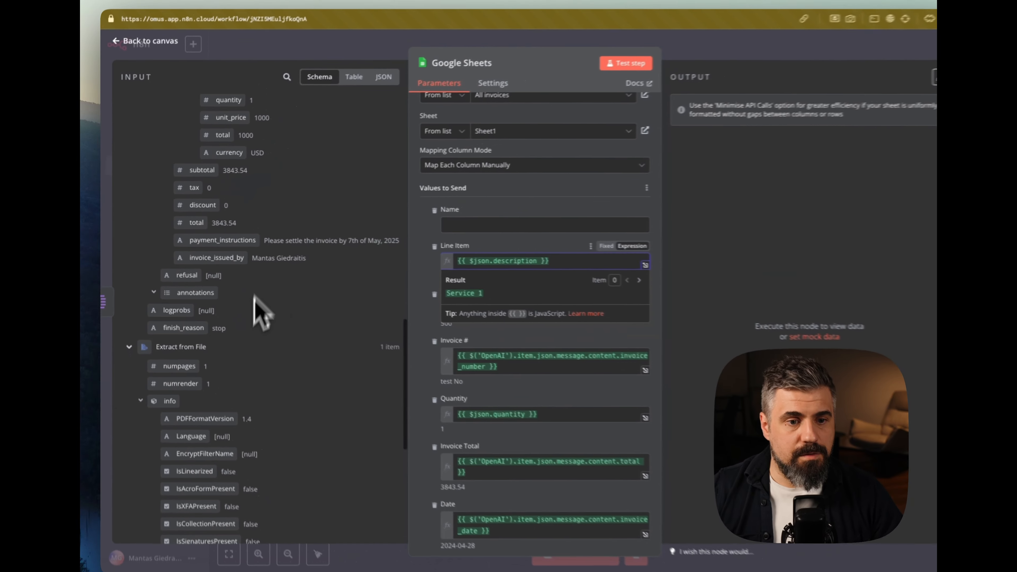
scroll(255, 296, "up", 15)
left_click_drag(228, 265, 257, 266)
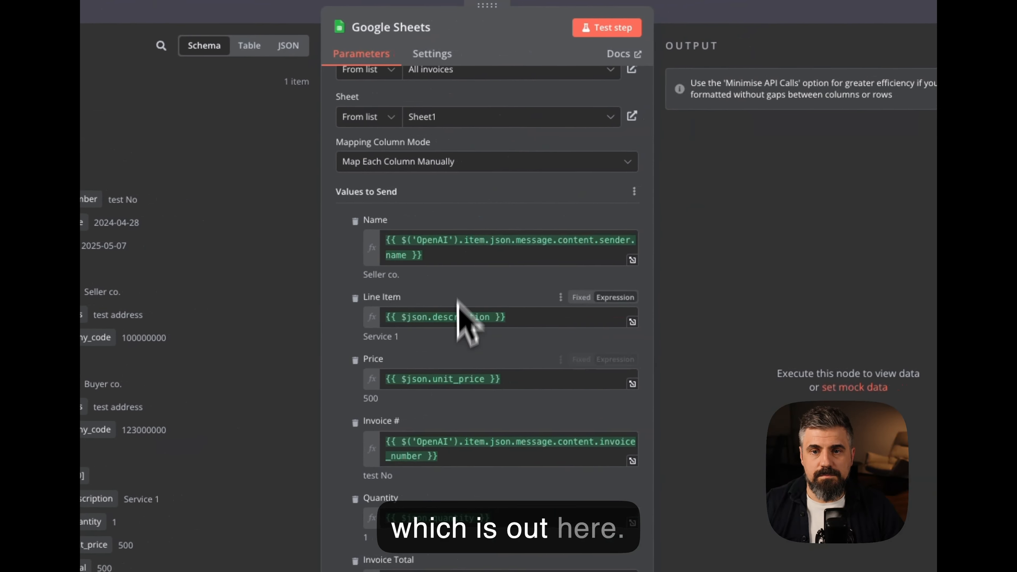
scroll(631, 328, "down", 4)
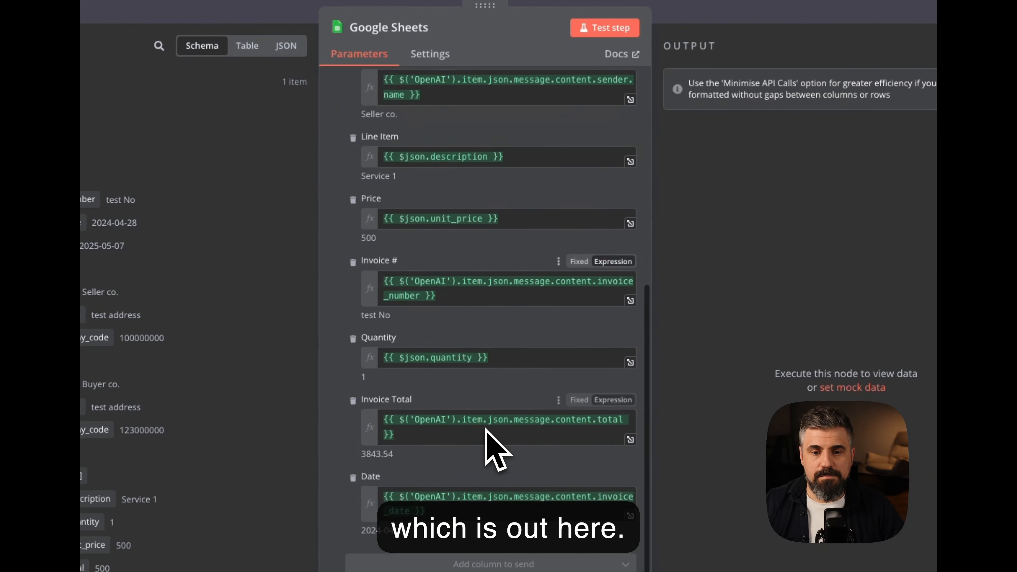
scroll(647, 408, "up", 8)
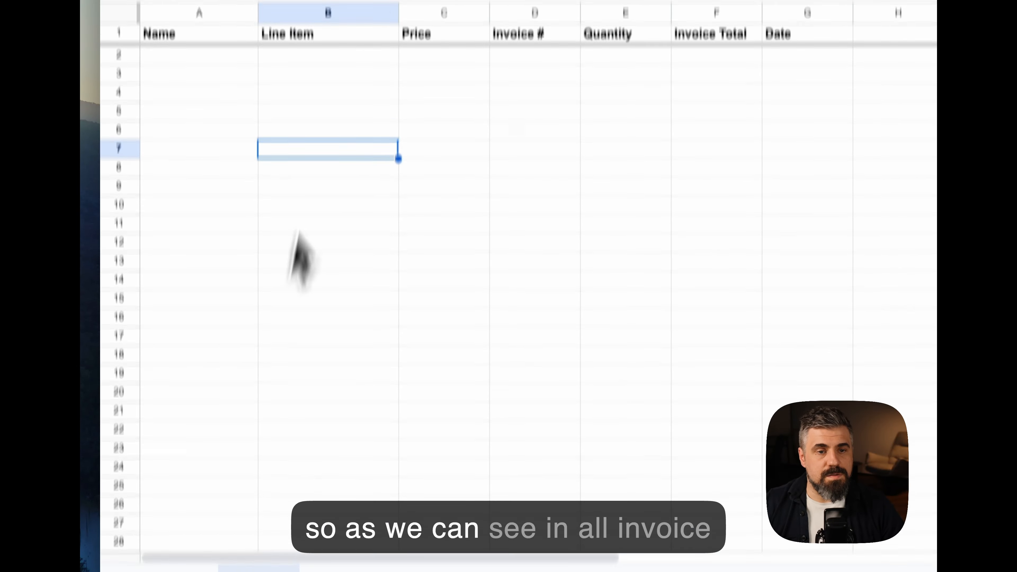
- Test the Google Sheets node and check the appended line-item rows in the All invoices spreadsheet
left_click(305, 93)
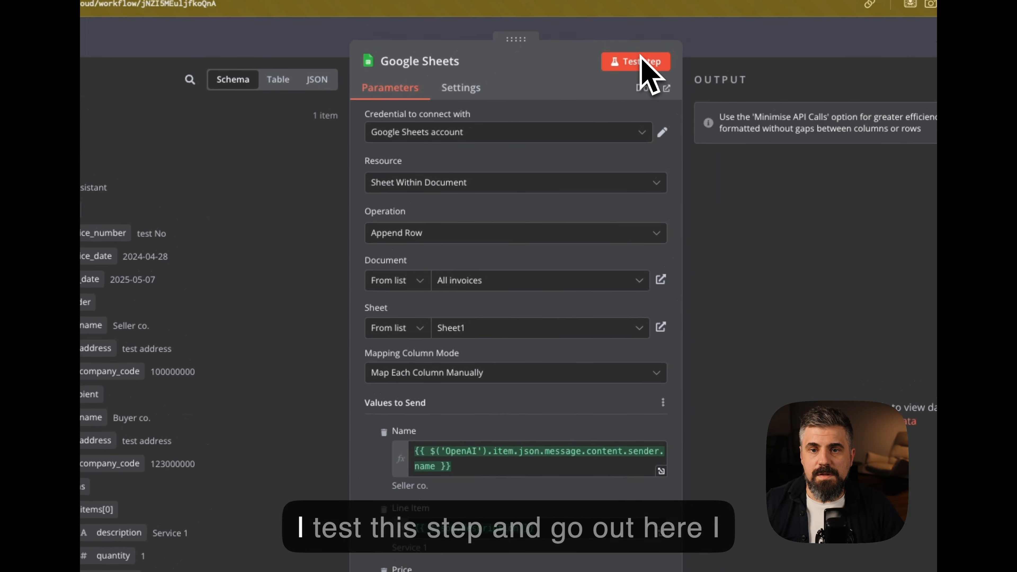
left_click(643, 65)
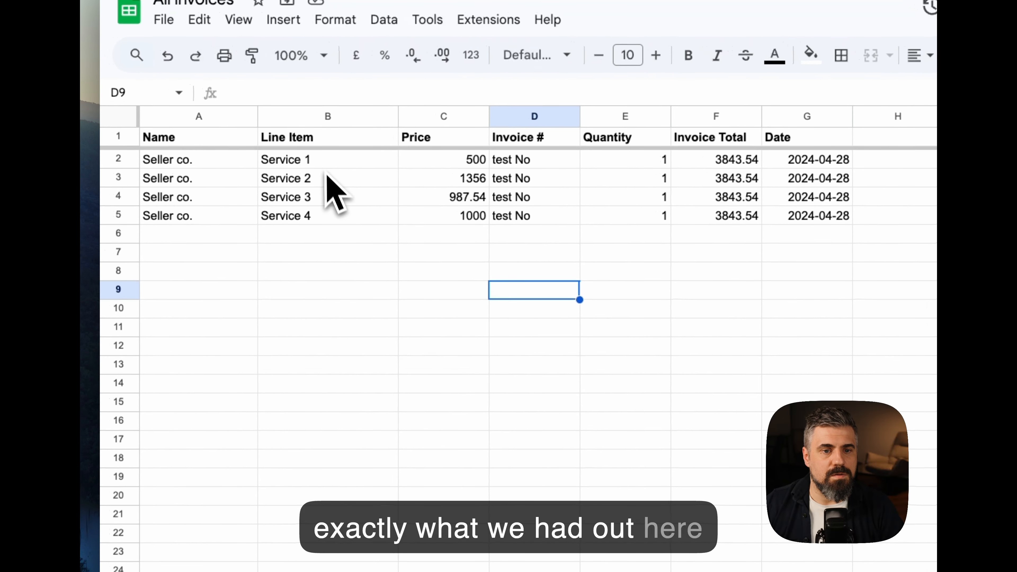
left_click_drag(230, 135, 230, 191)
left_click(369, 326)
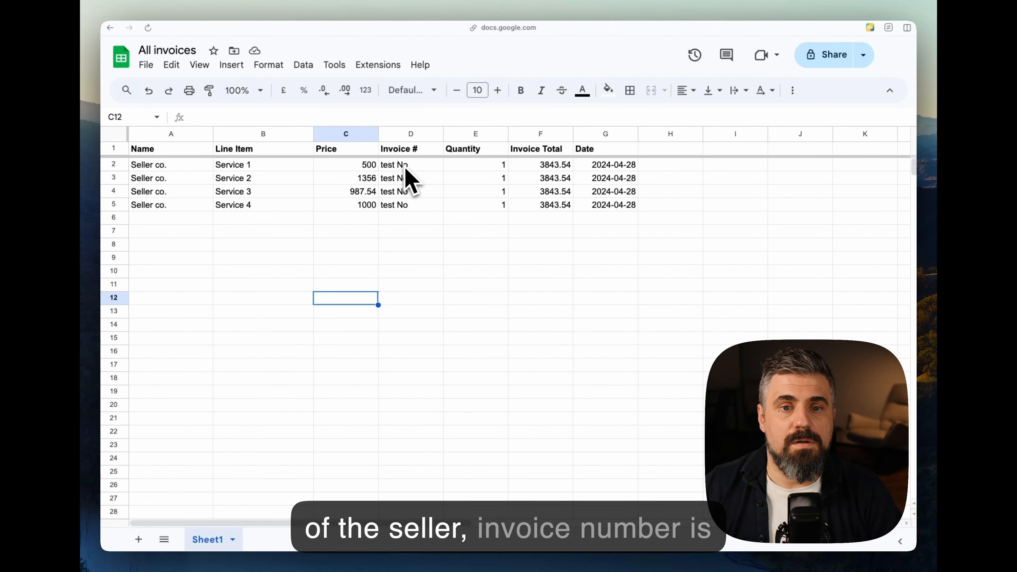
left_click(392, 167)
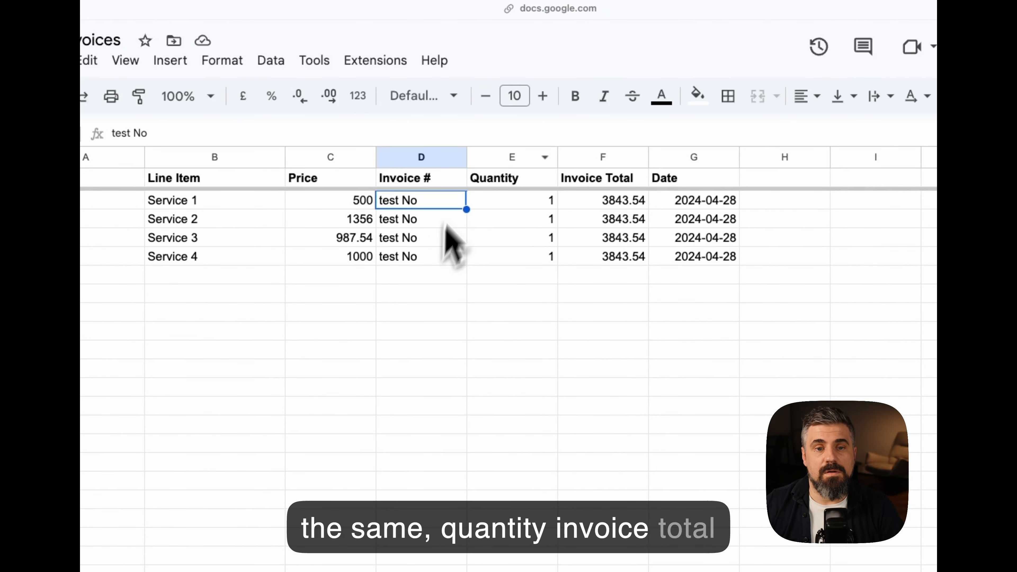
left_click(424, 333)
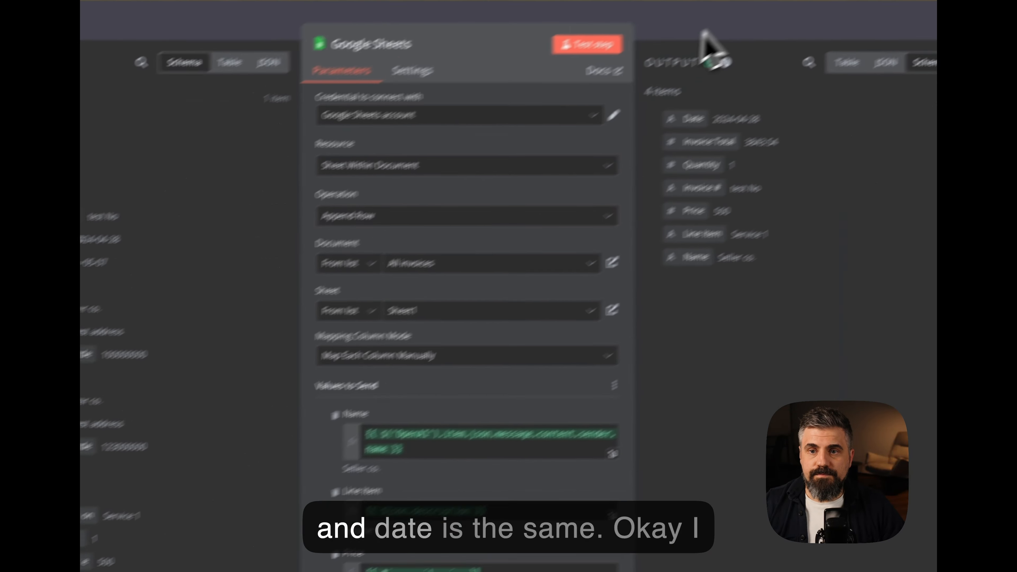
- Unpin the sample data from the When Executed by Another Workflow trigger and save the Invoice PDF processing workflow
left_click(704, 20)
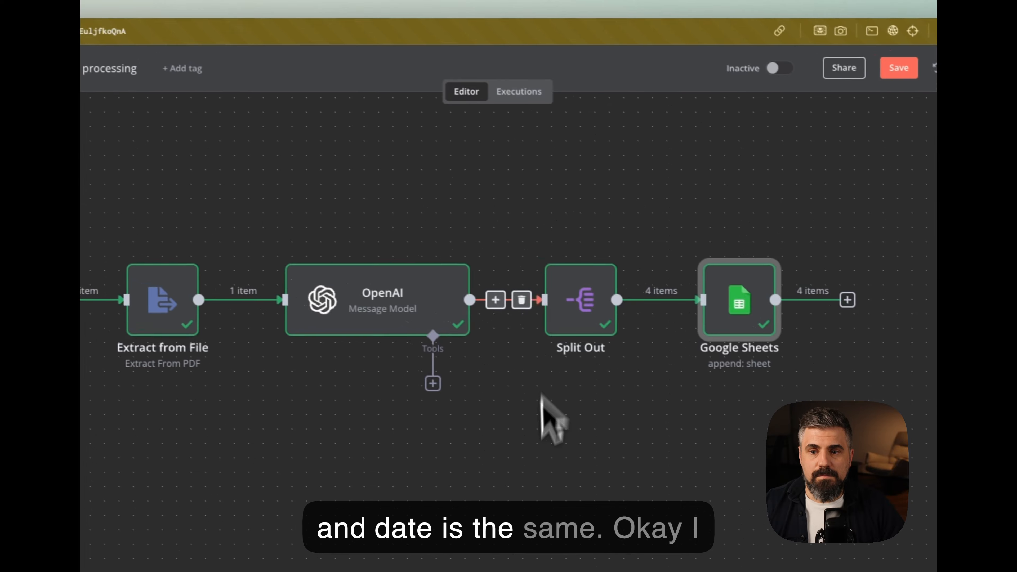
left_click(539, 402)
left_click(850, 20)
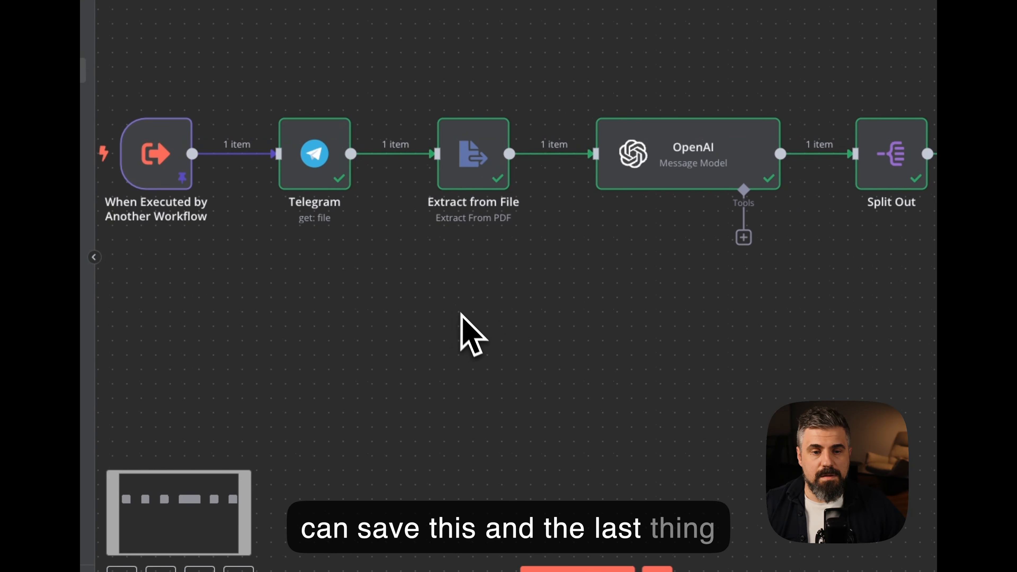
double_click(269, 281)
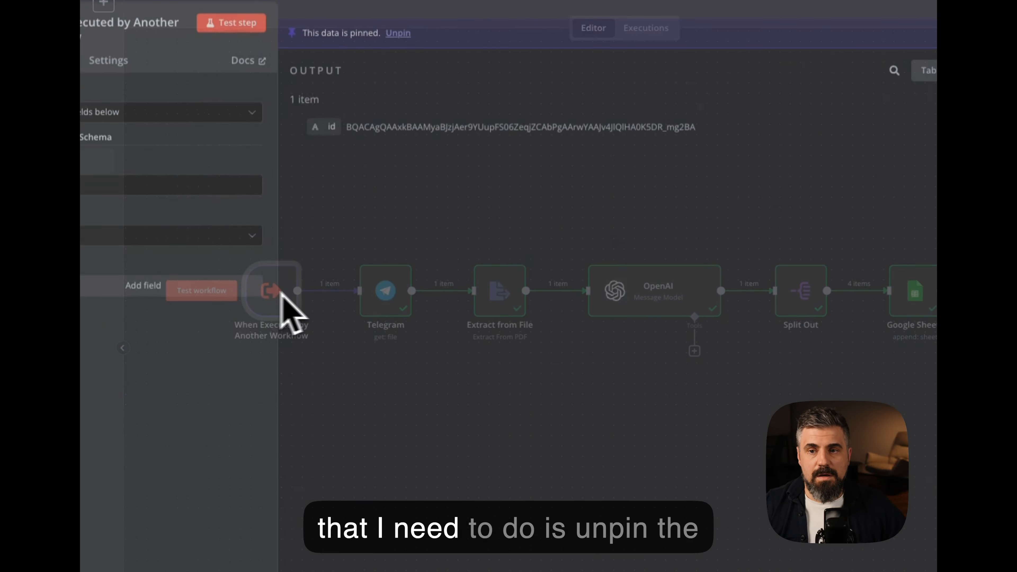
left_click(583, 66)
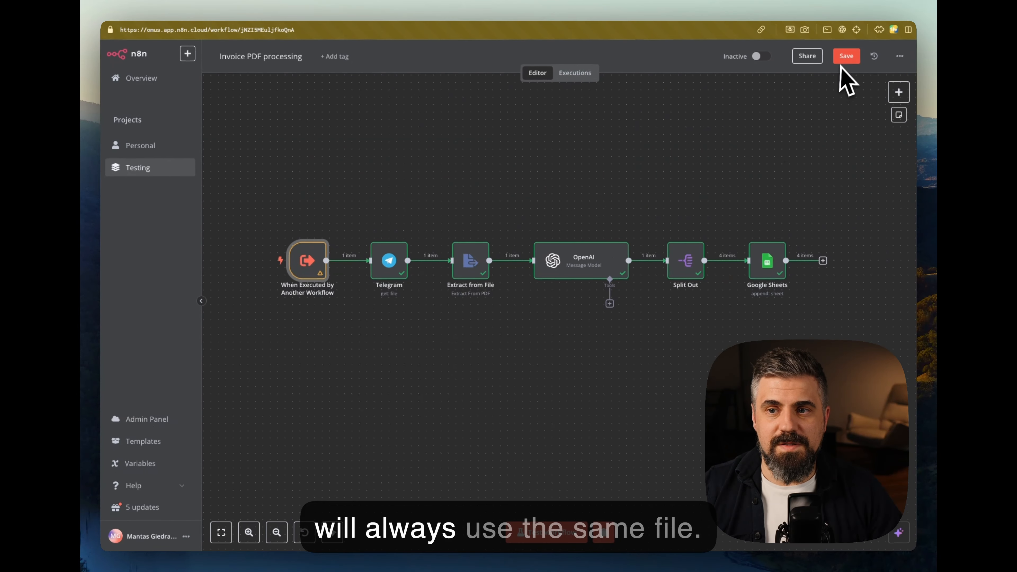
left_click(845, 58)
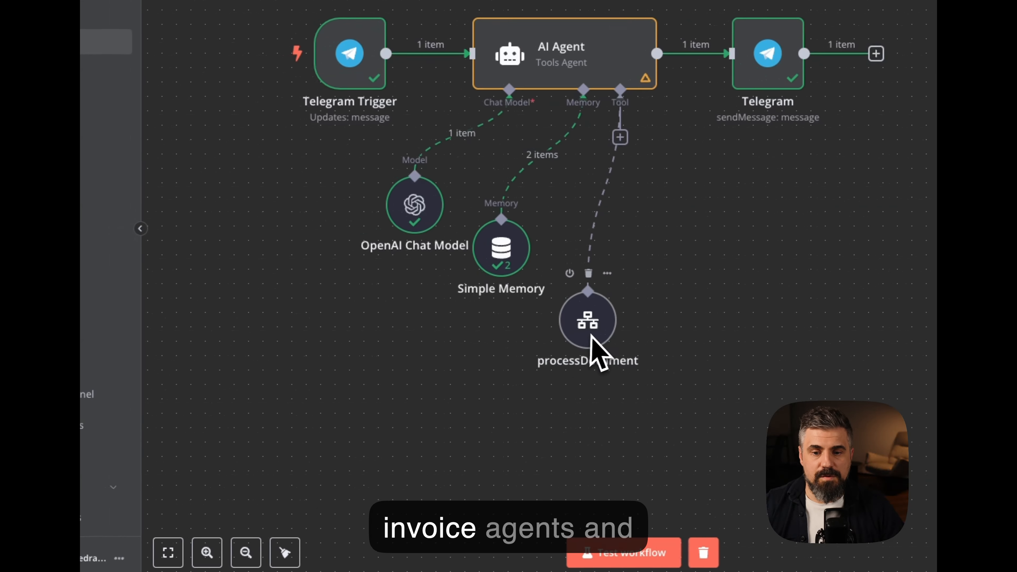
- Map the processDocument tool's id input to the Telegram Trigger's document file_id and save the Invoice agent workflow
double_click(511, 332)
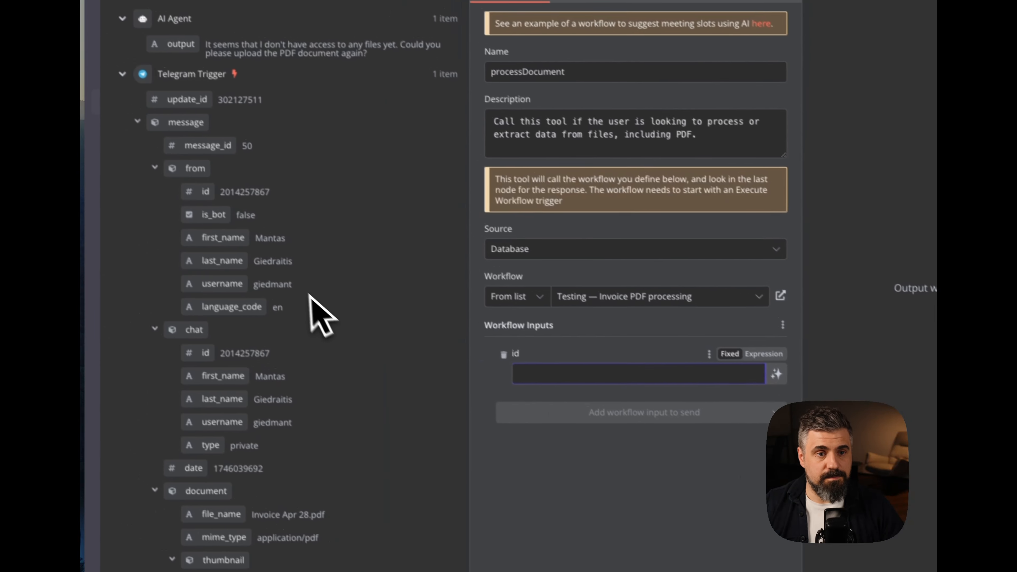
scroll(284, 409, "down", 8)
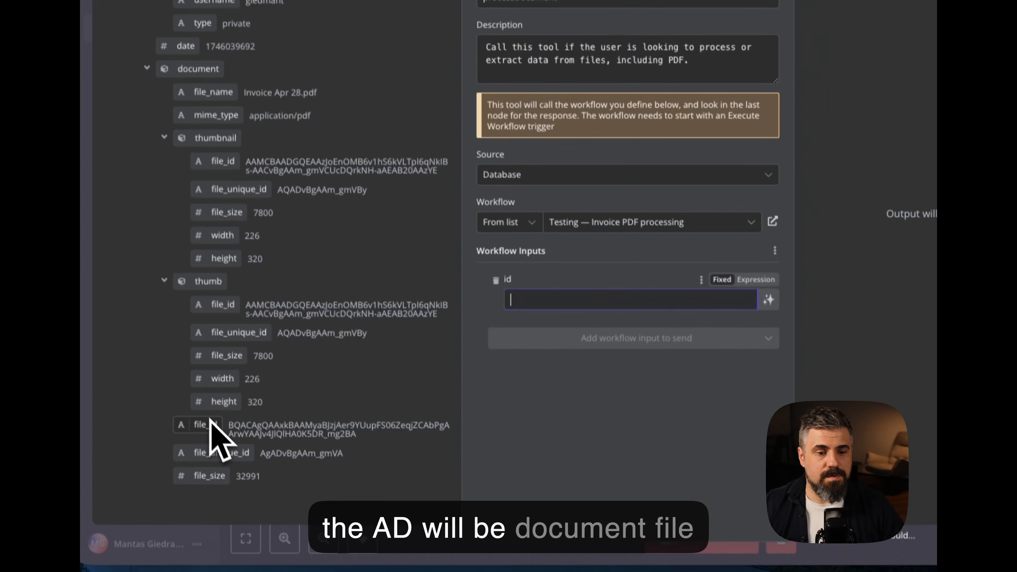
left_click_drag(231, 536, 567, 418)
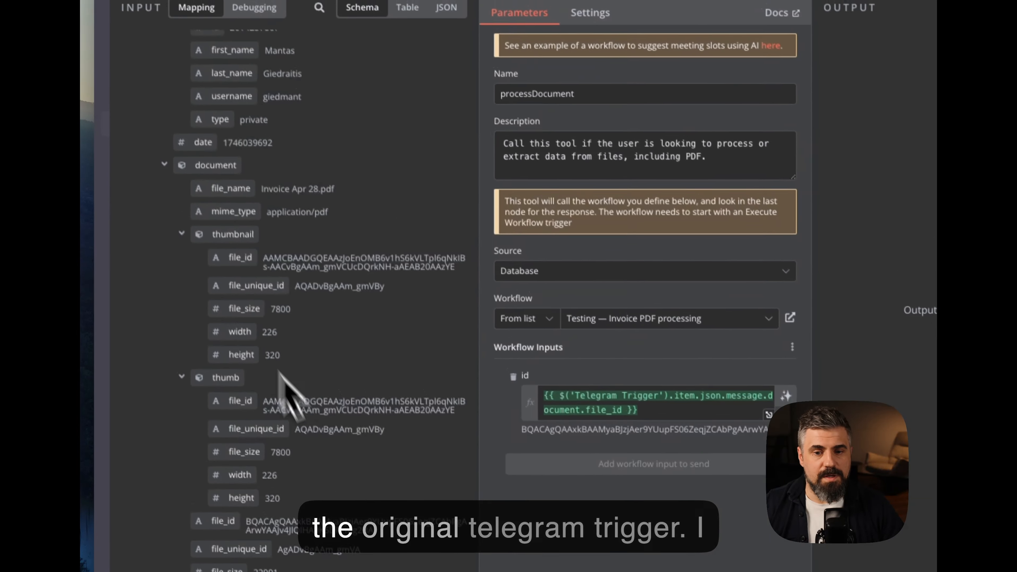
scroll(260, 277, "up", 10)
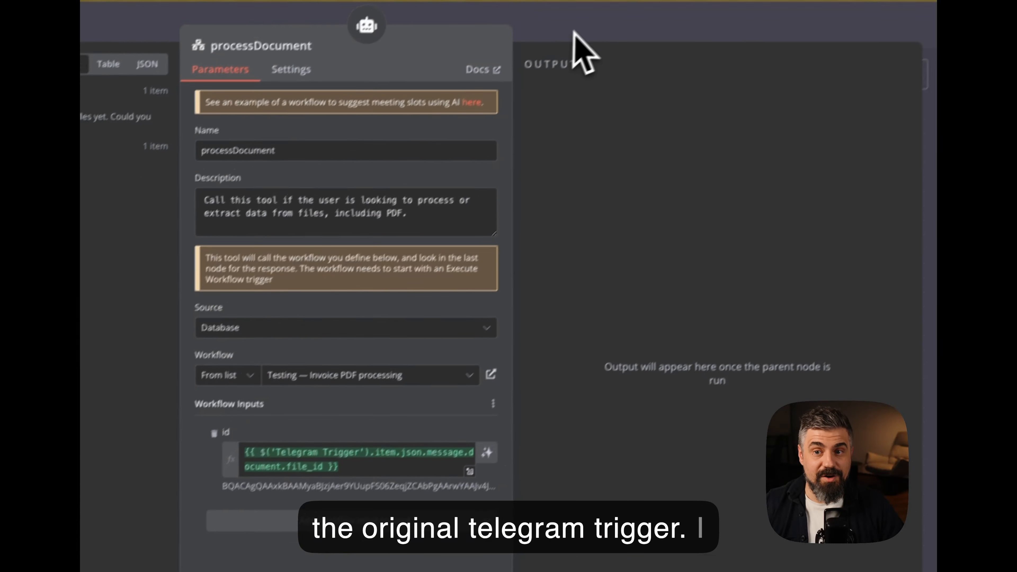
left_click(574, 31)
left_click(820, 45)
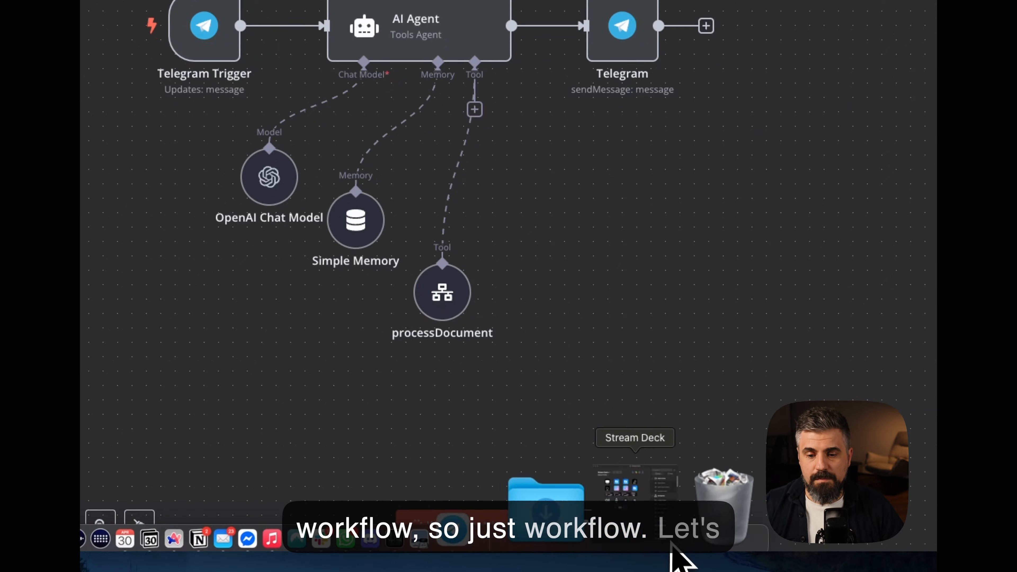
- Switch to Telegram and send Invoice Apr 28.pdf from Downloads to the bot without a caption
left_click(595, 541)
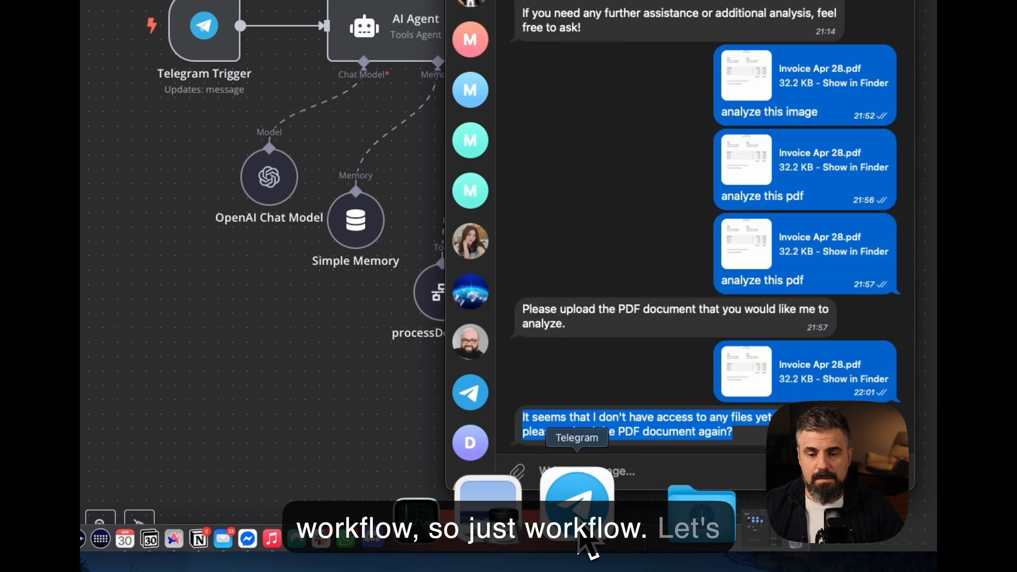
left_click(518, 474)
left_click(578, 403)
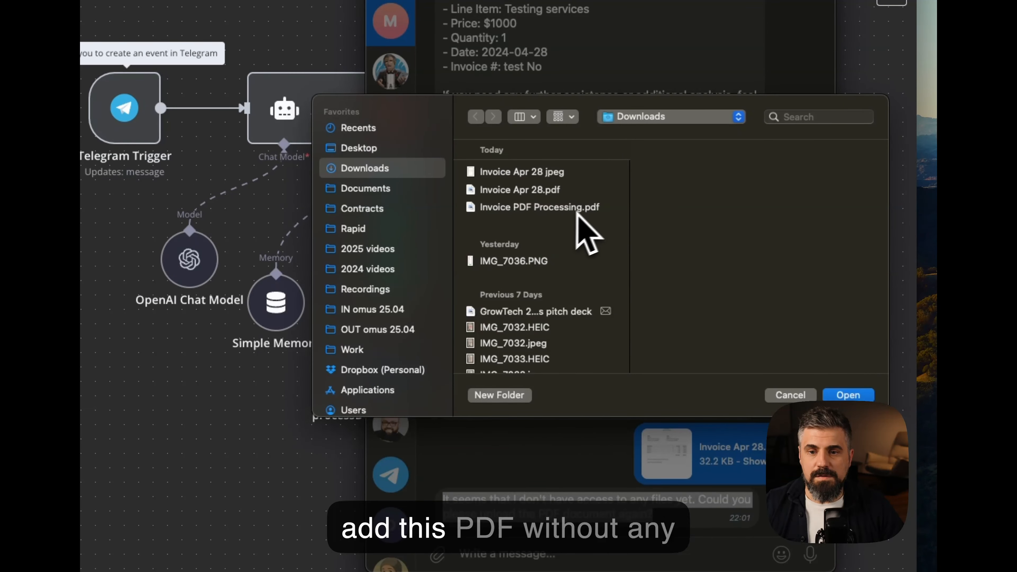
left_click(538, 192)
left_click(845, 396)
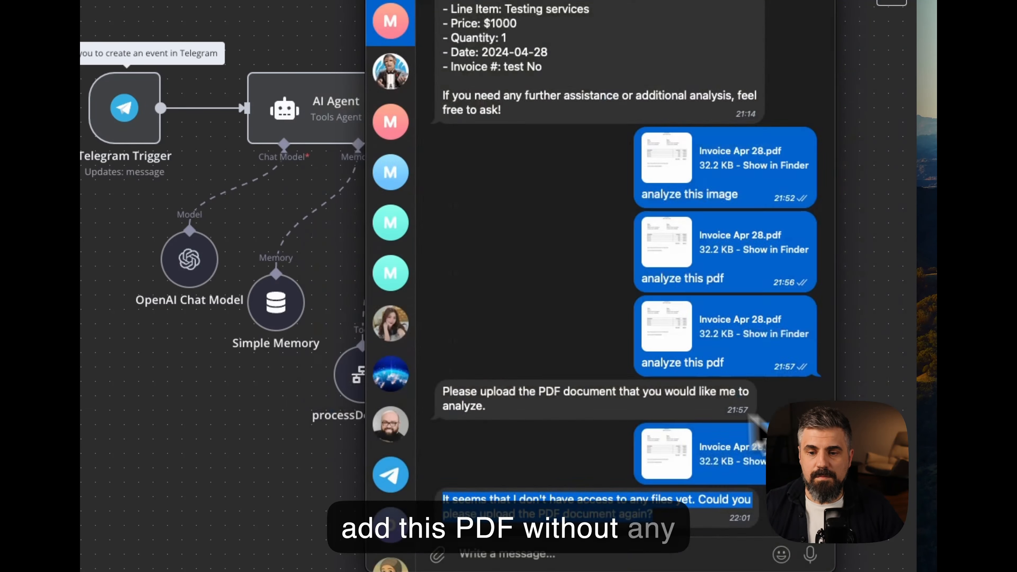
left_click(696, 315)
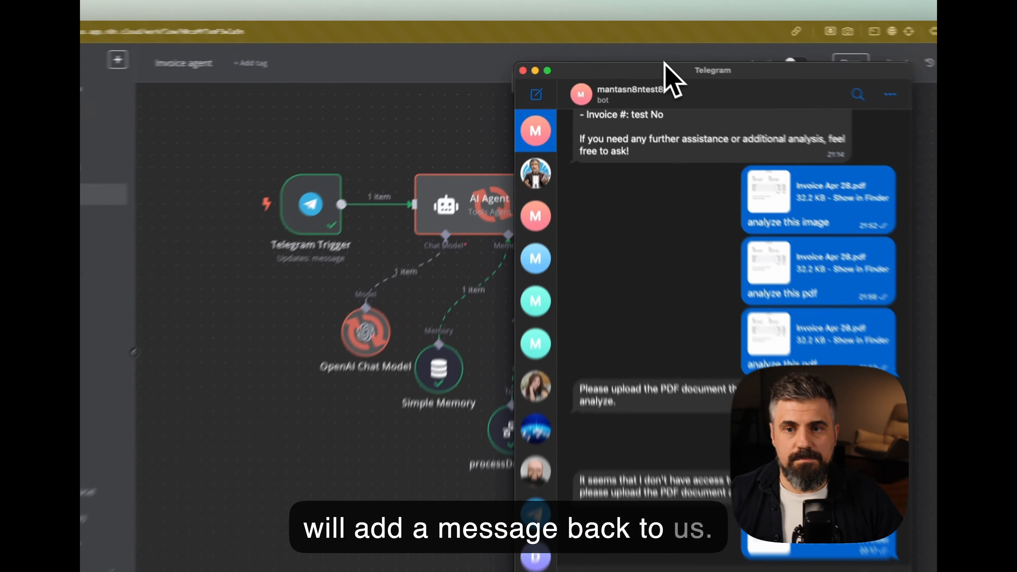
- Review the bot's reply in Telegram, checking the invoice date, seller, total amount and line items
left_click_drag(670, 64, 200, 90)
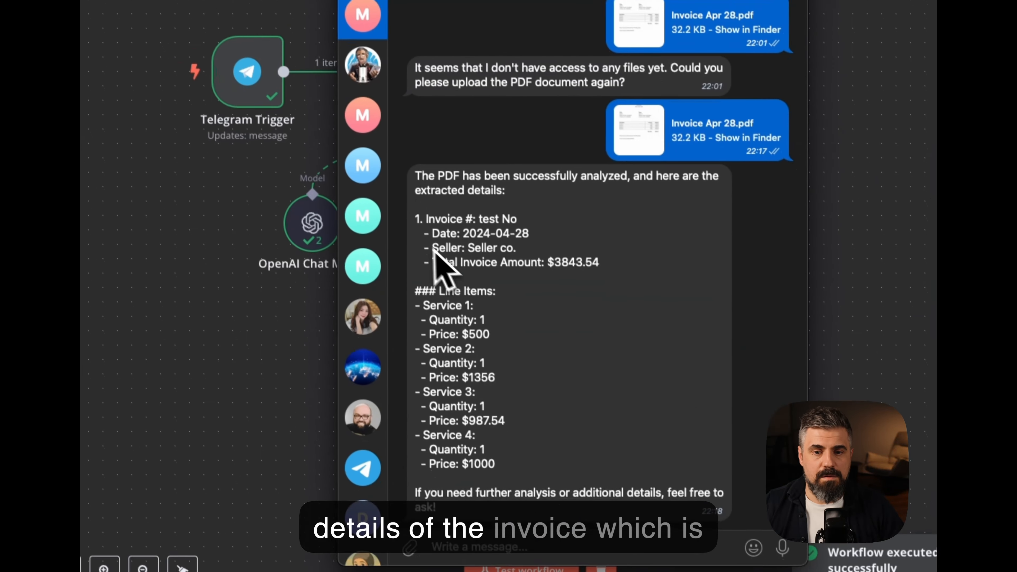
left_click_drag(88, 324, 245, 480)
left_click_drag(569, 366, 598, 469)
left_click(585, 404)
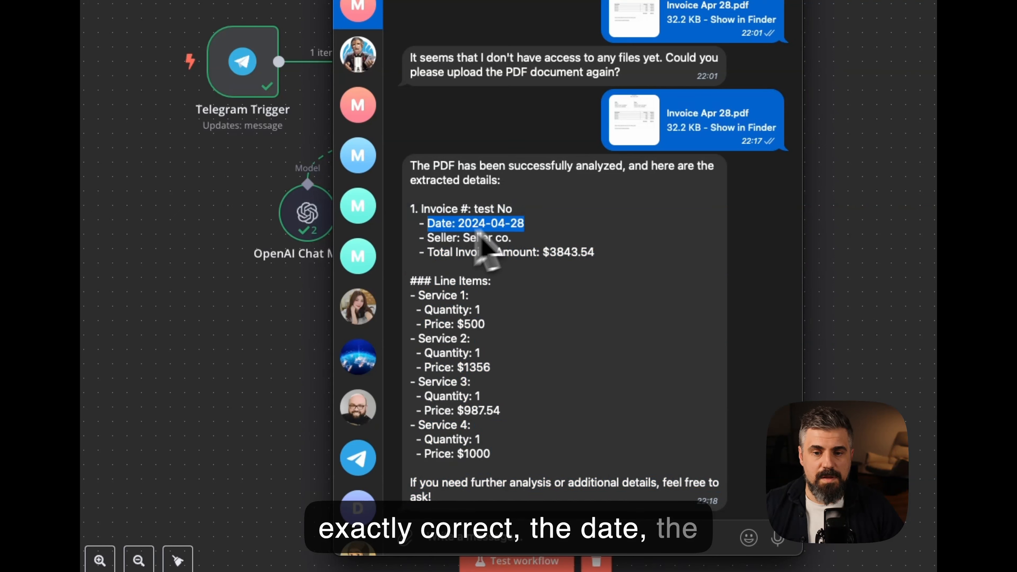
left_click_drag(428, 238, 508, 422)
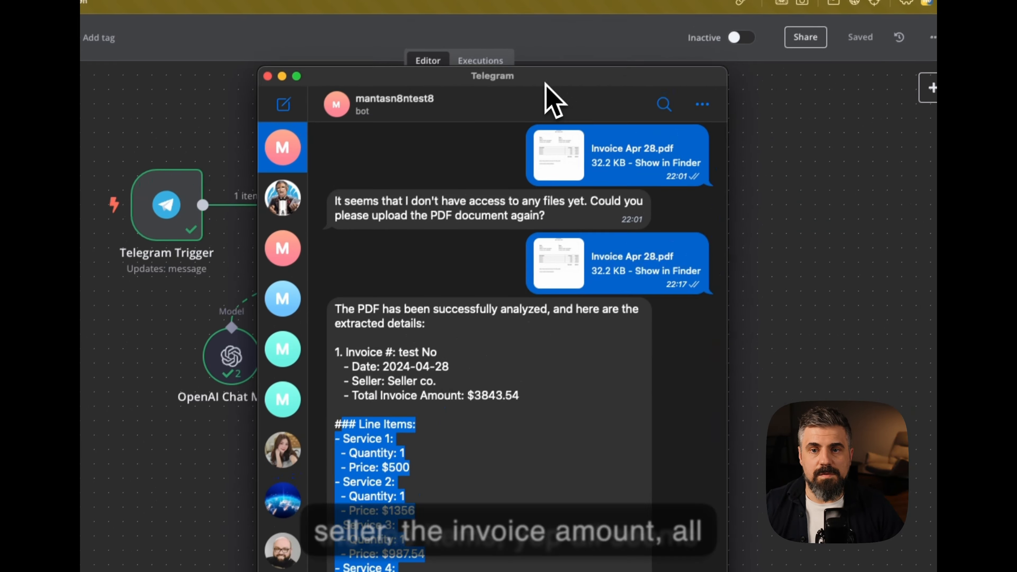
left_click_drag(546, 85, 682, 49)
left_click(729, 322)
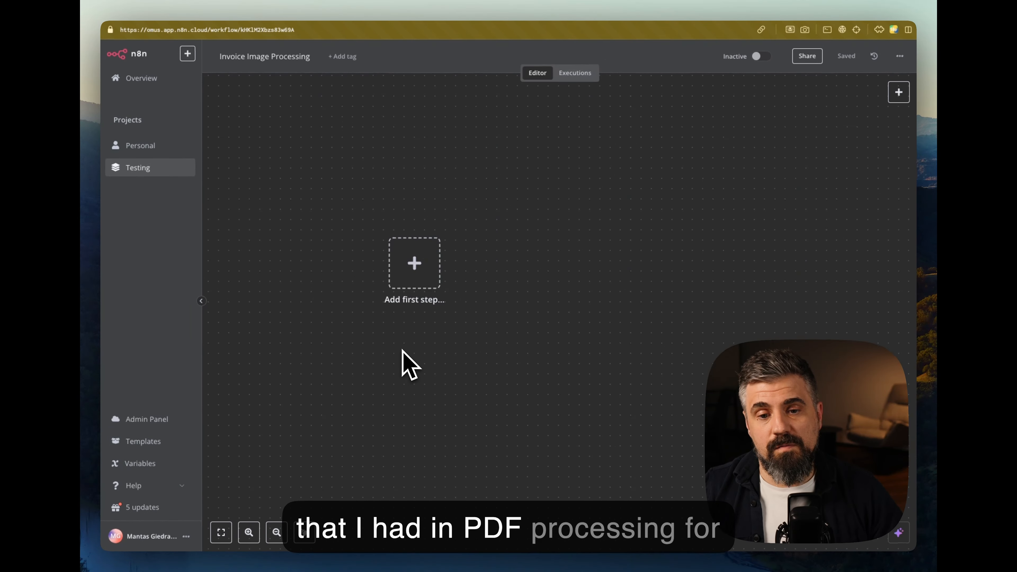
- Paste the PDF-processing nodes into Invoice Image Processing, disconnect Telegram from OpenAI, and move OpenAI, Split Out and Google Sheets aside
key("super+v")
scroll(566, 310, "down", 3)
scroll(566, 310, "right", 4)
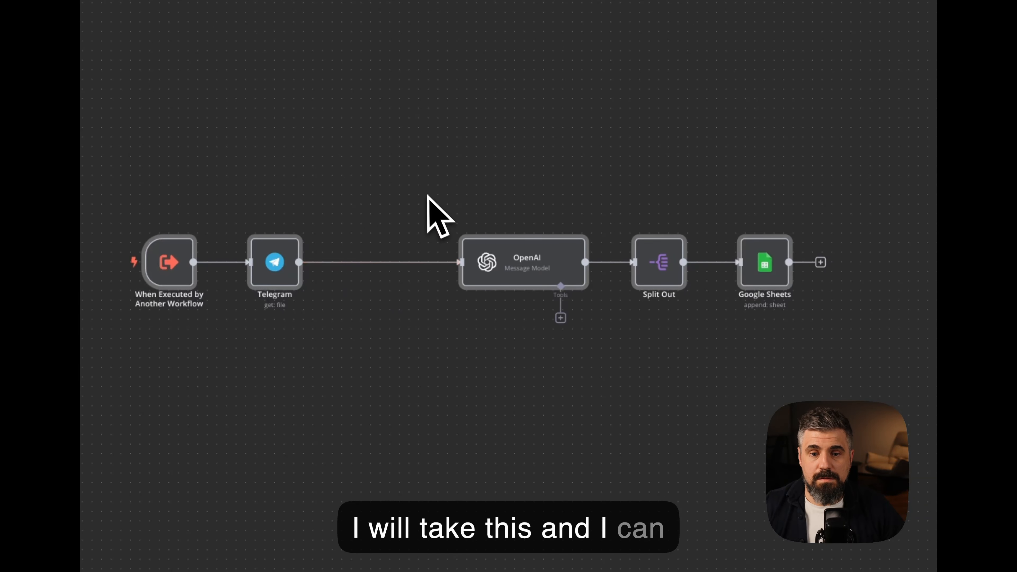
left_click(389, 262)
left_click_drag(416, 213, 846, 362)
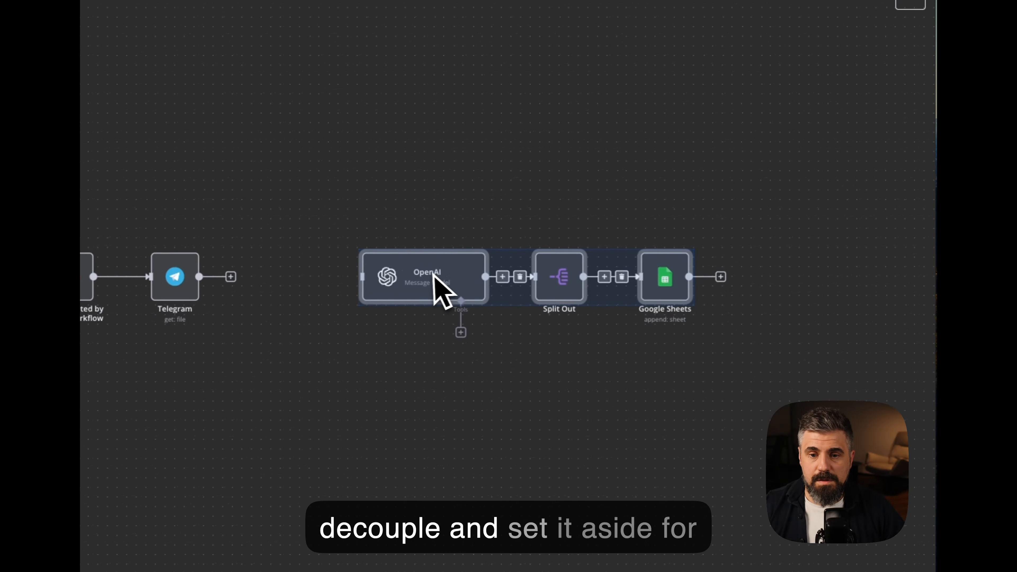
left_click_drag(433, 275, 607, 274)
left_click(290, 308)
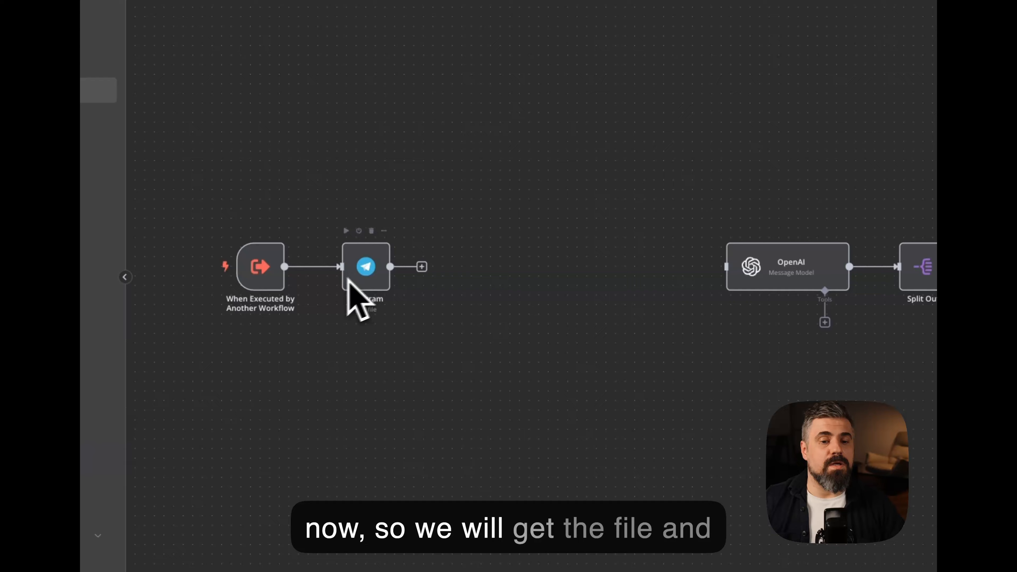
- Edit the sub-workflow trigger's mock output down to one item with only the code field, and select that key
double_click(260, 267)
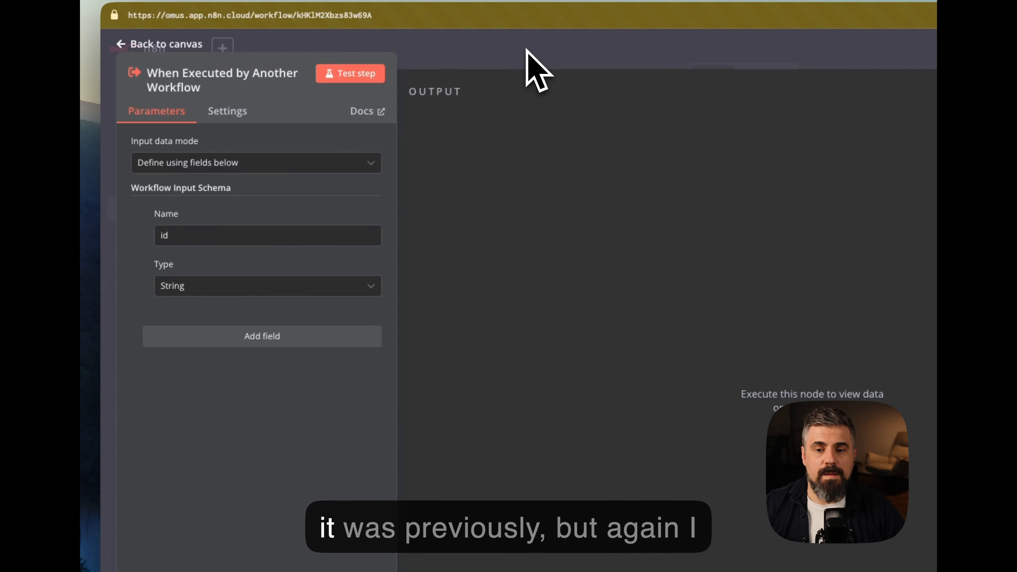
left_click(904, 107)
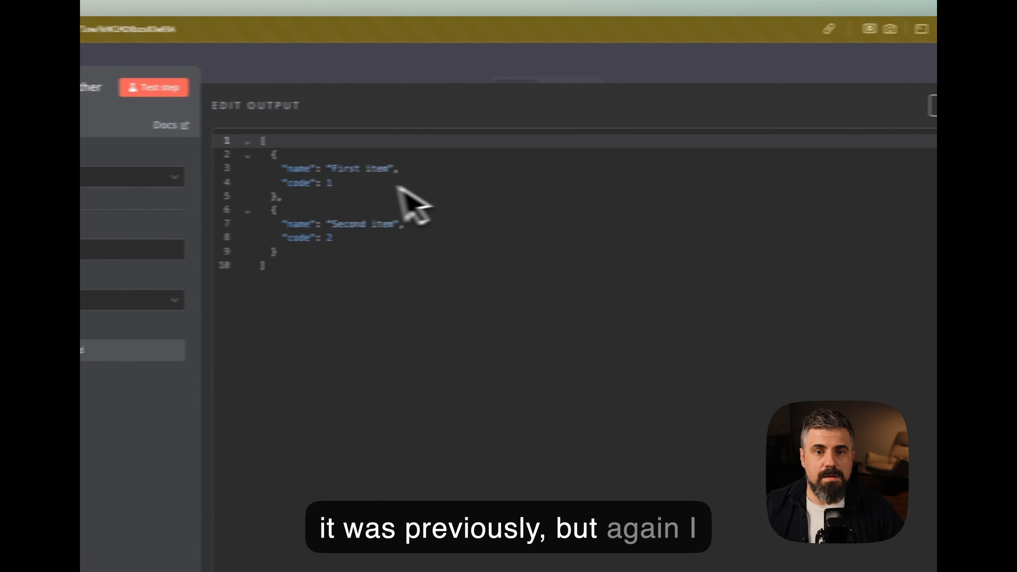
left_click_drag(280, 252, 332, 201)
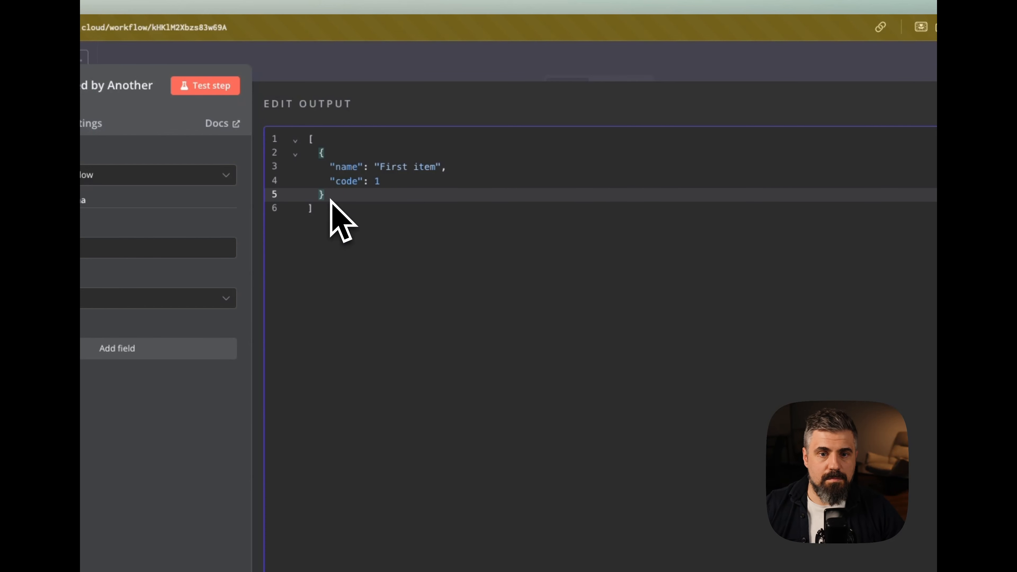
left_click_drag(461, 169, 215, 168)
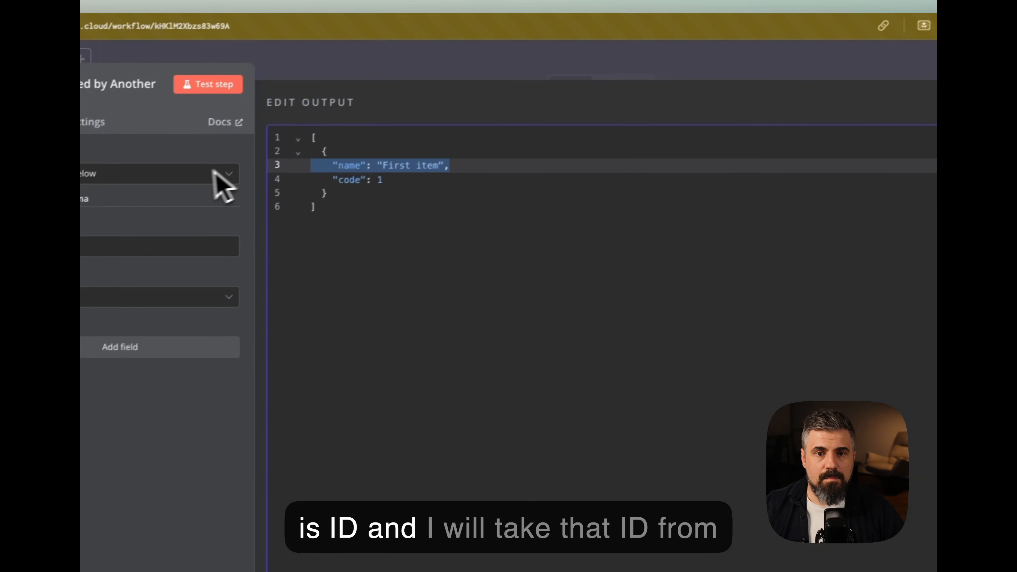
key("BackSpace")
key("BackSpace")
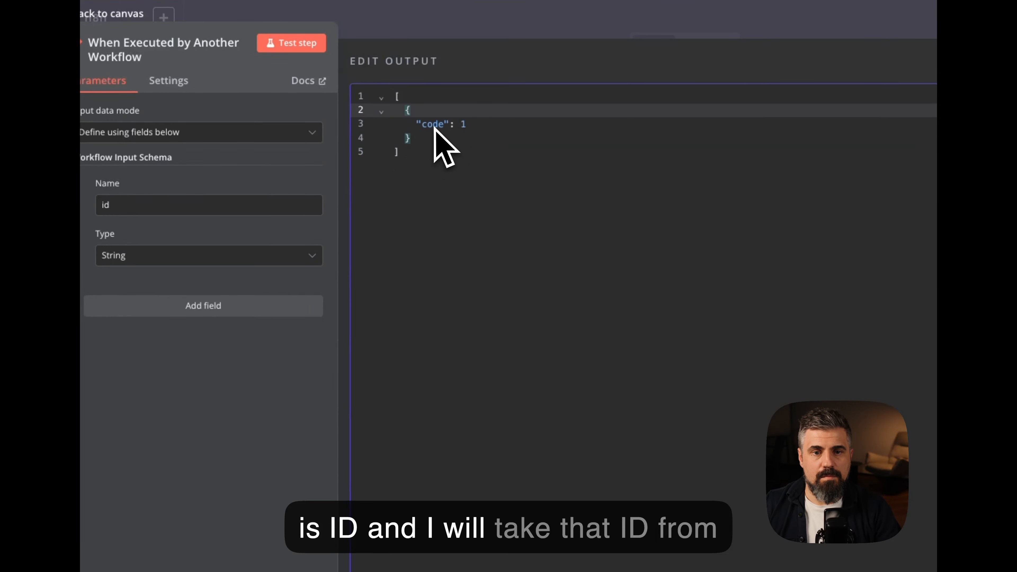
double_click(435, 127)
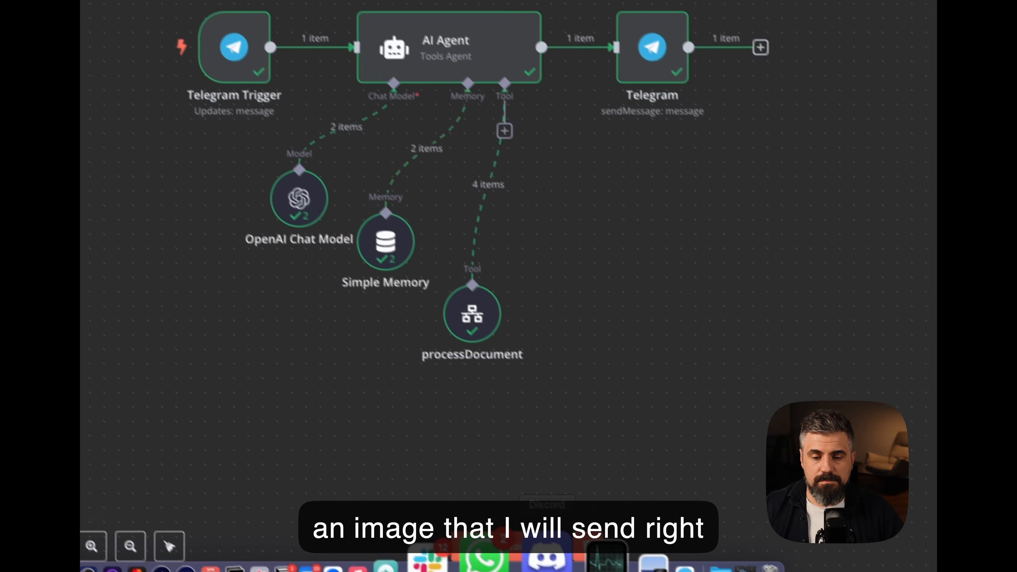
- Test the Invoice agent workflow and send the Invoice Apr 28 JPEG to the bot in Telegram as a file without a caption
left_click(499, 556)
mouse_move(520, 571)
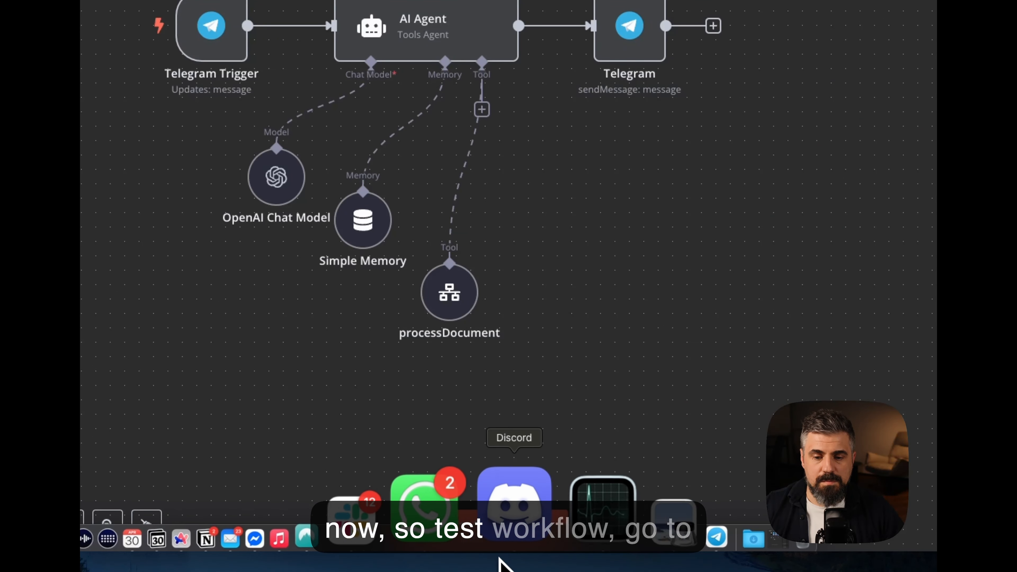
left_click(585, 497)
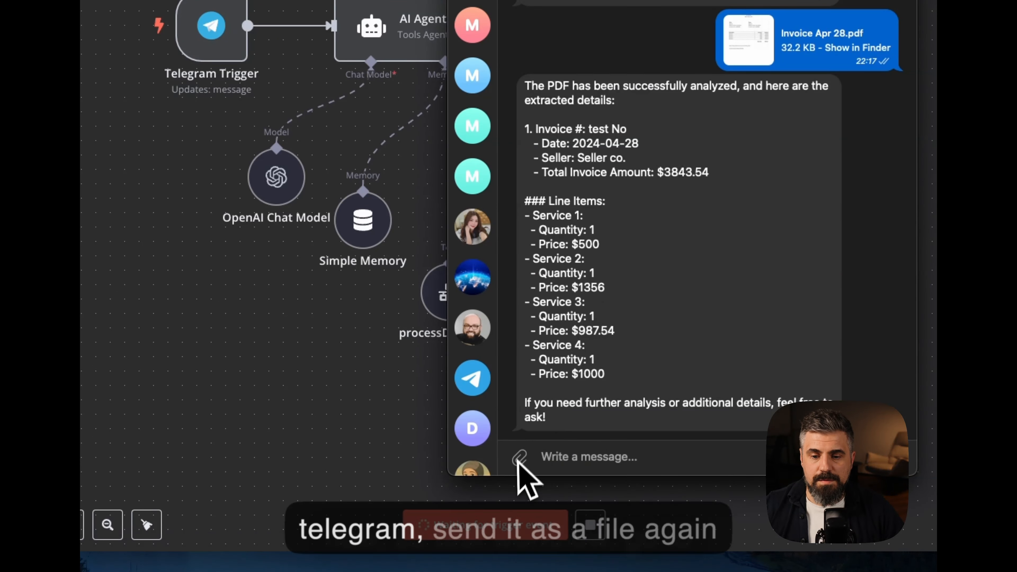
mouse_move(517, 460)
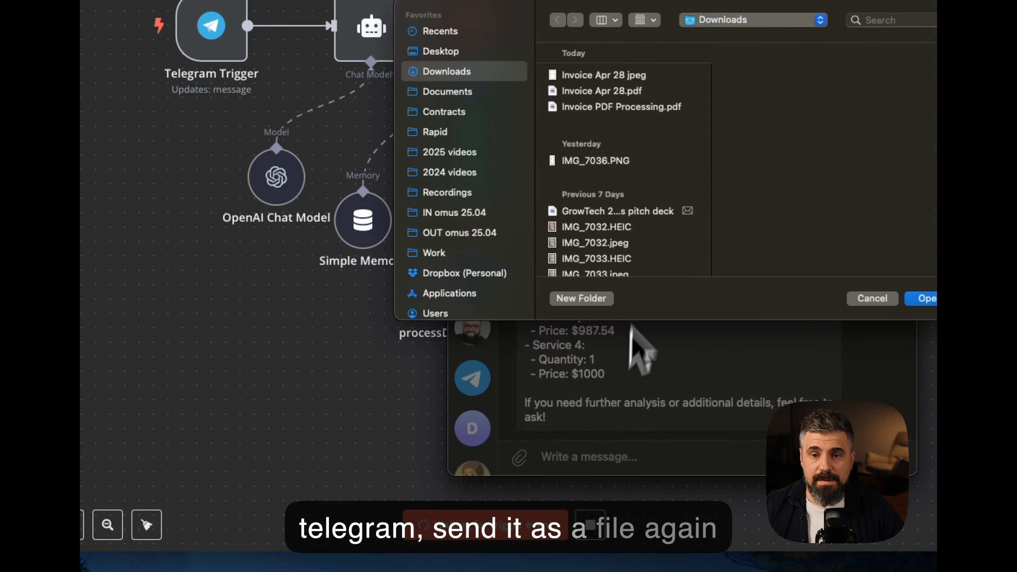
left_click(552, 177)
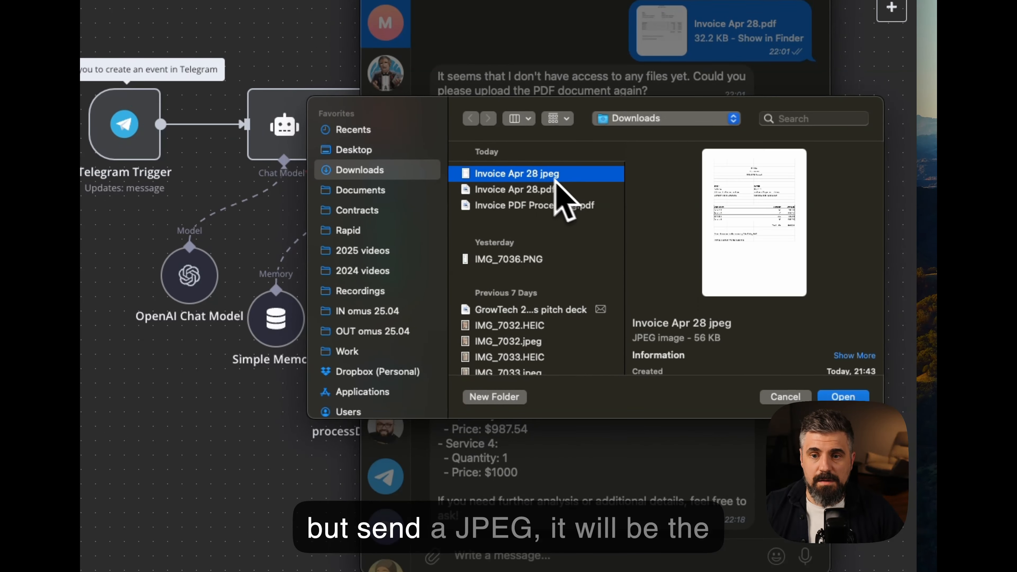
left_click(842, 396)
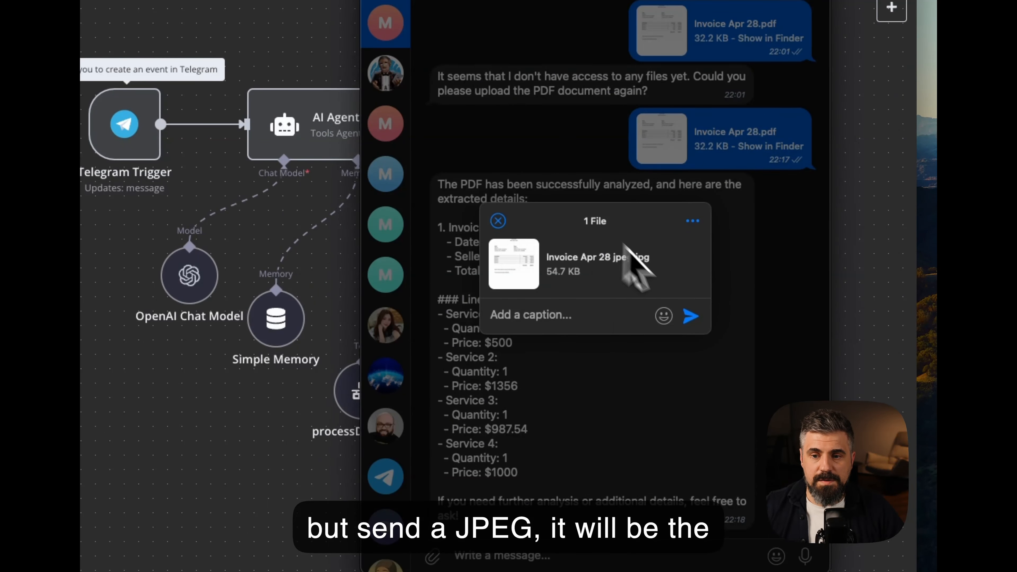
left_click(691, 316)
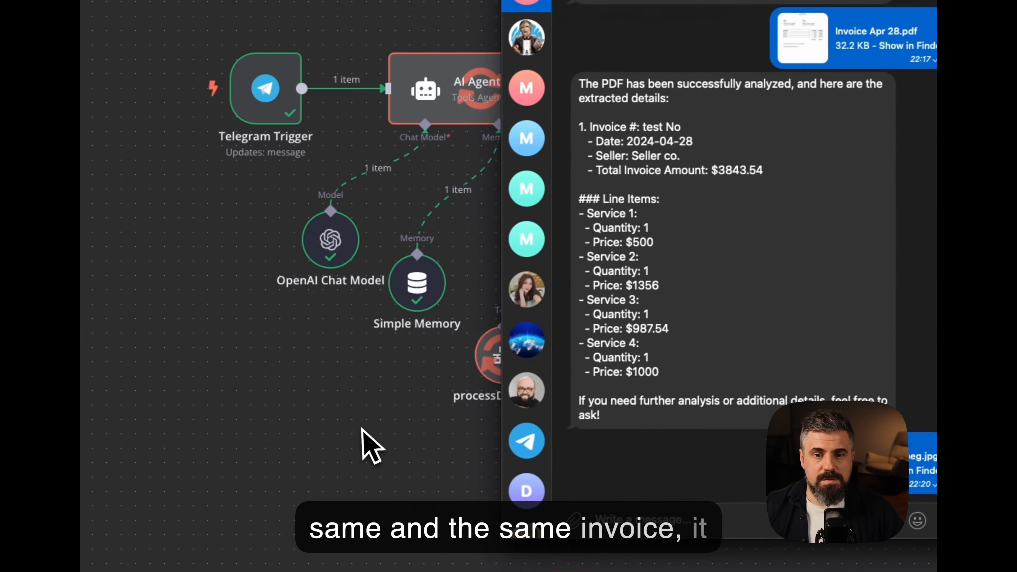
- Return to the Invoice agent workflow and inspect the Telegram Trigger's output for the JPEG message
left_click(361, 428)
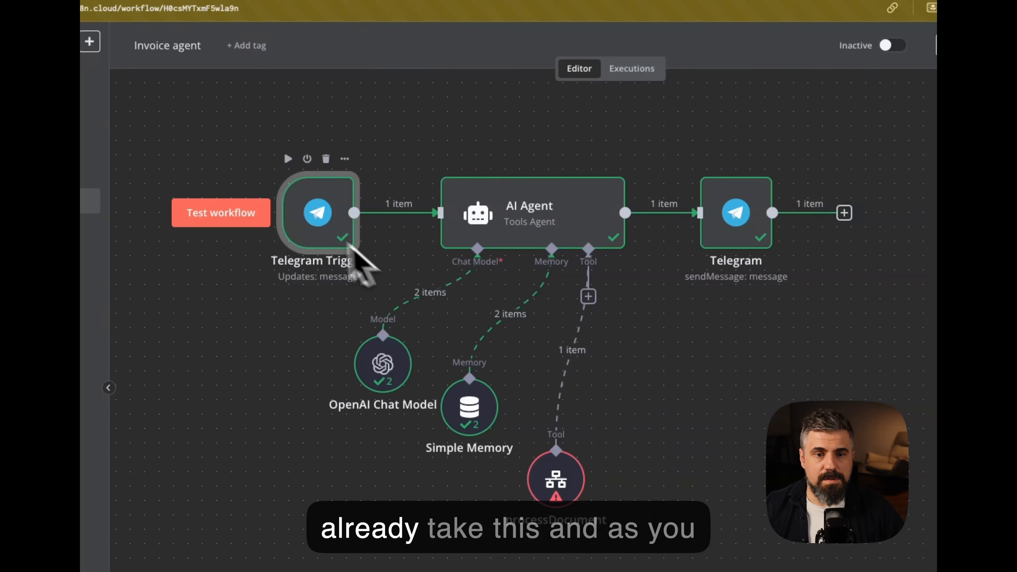
double_click(345, 236)
left_click(580, 48)
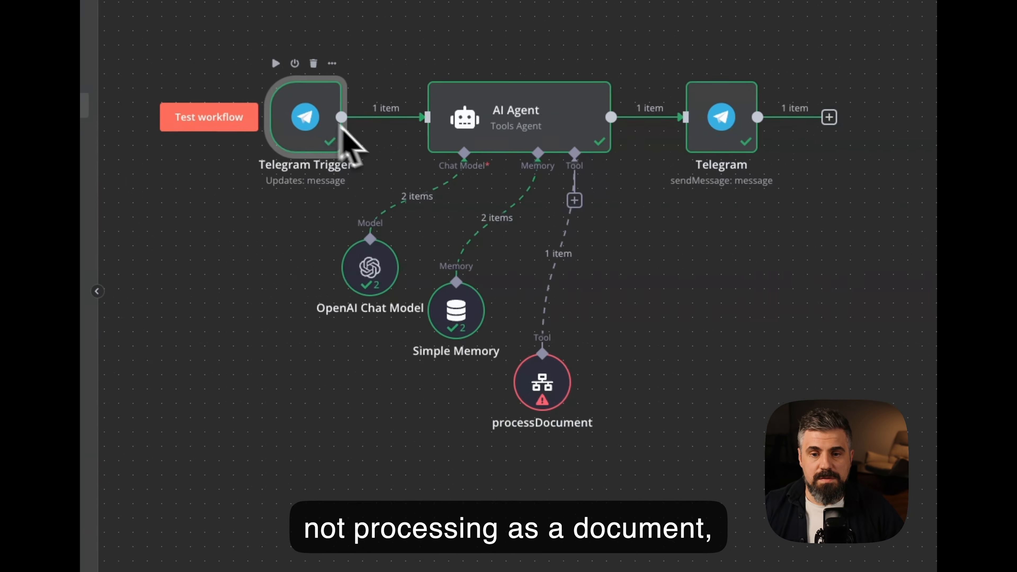
- Pin the JPEG document's Telegram file_id as the sub-workflow trigger's mock id value and test the Telegram file download node
double_click(366, 184)
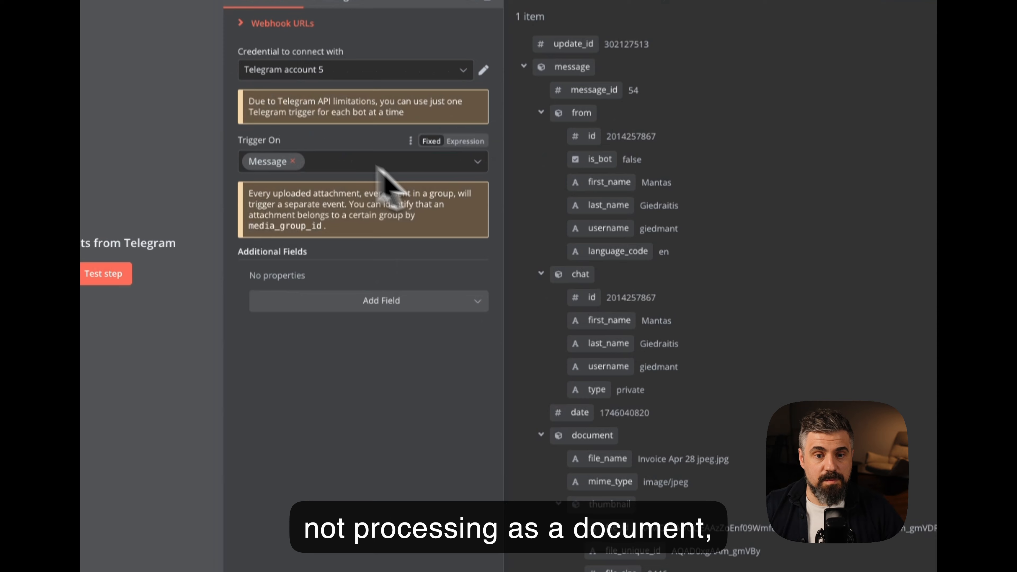
scroll(677, 365, "down", 5)
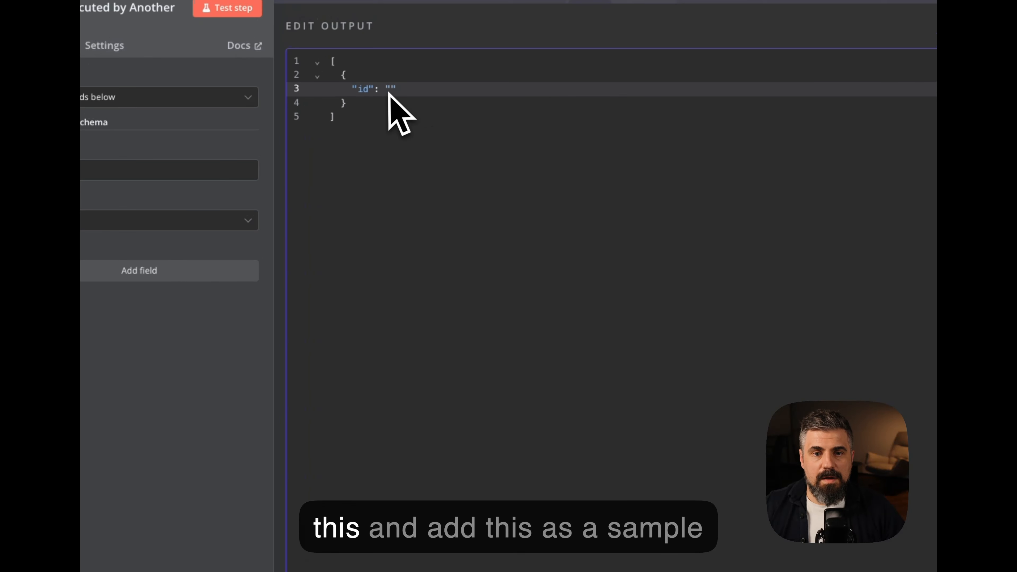
left_click_drag(413, 62, 416, 64)
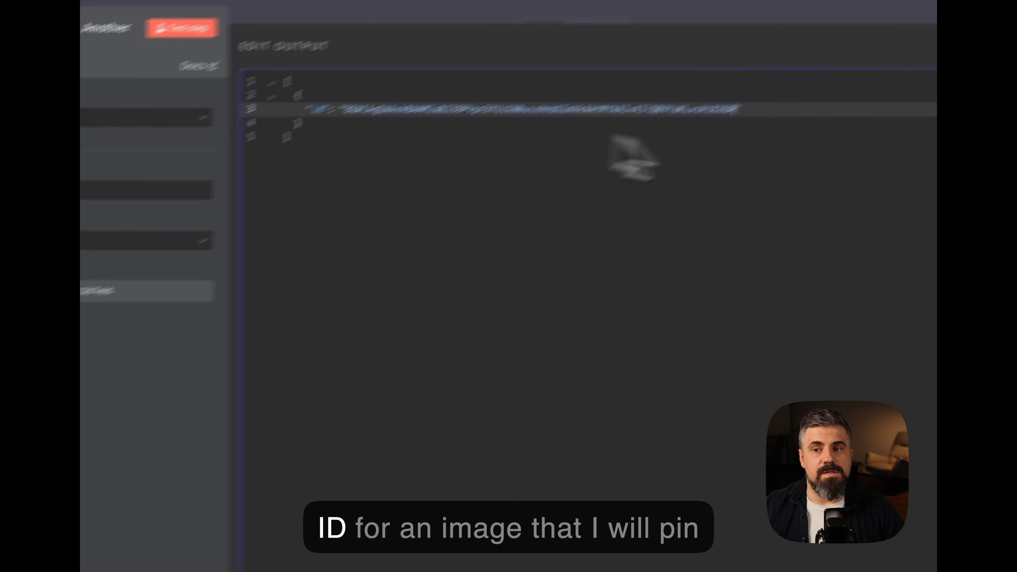
left_click(882, 118)
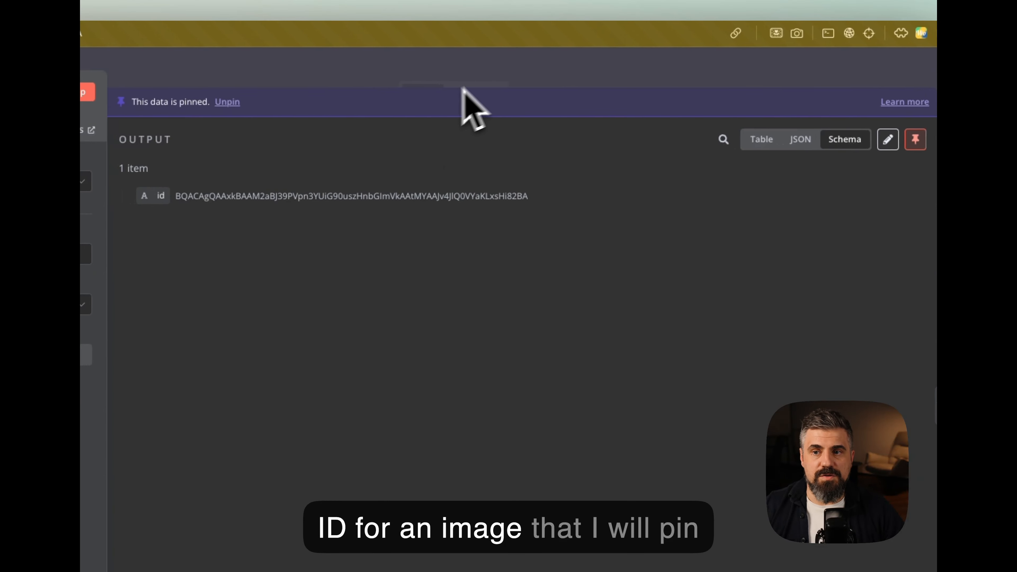
left_click(495, 96)
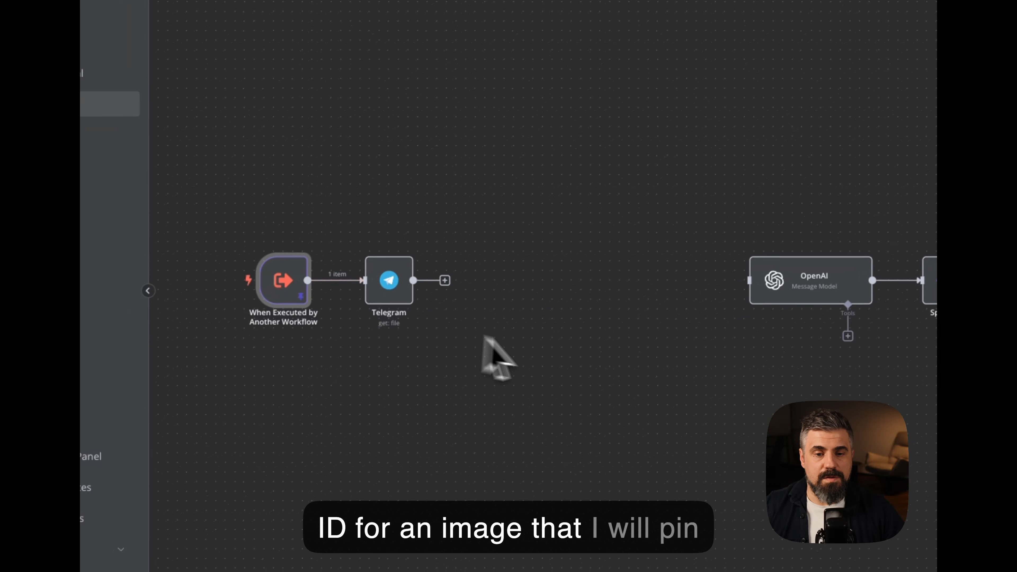
double_click(393, 285)
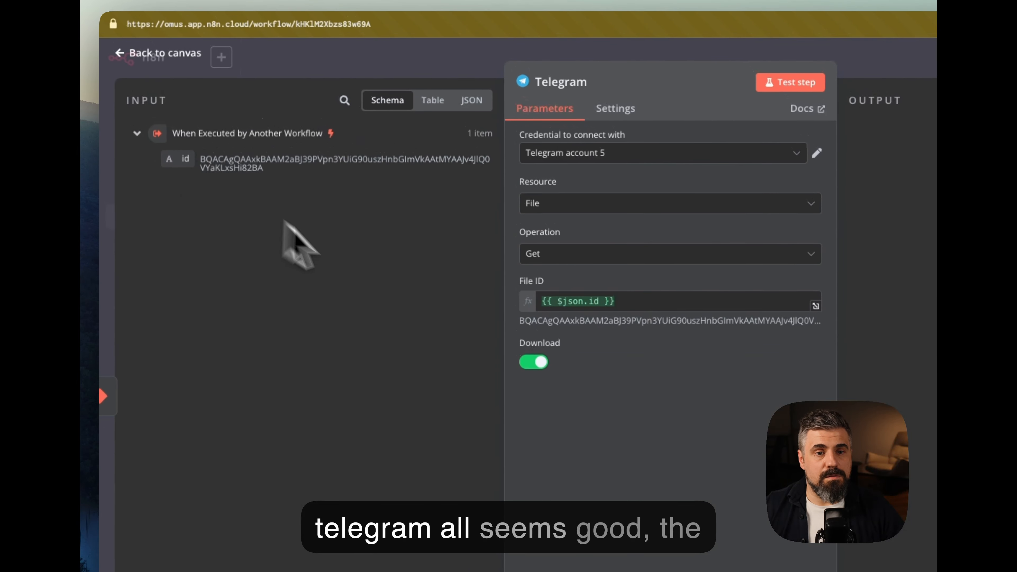
left_click(788, 88)
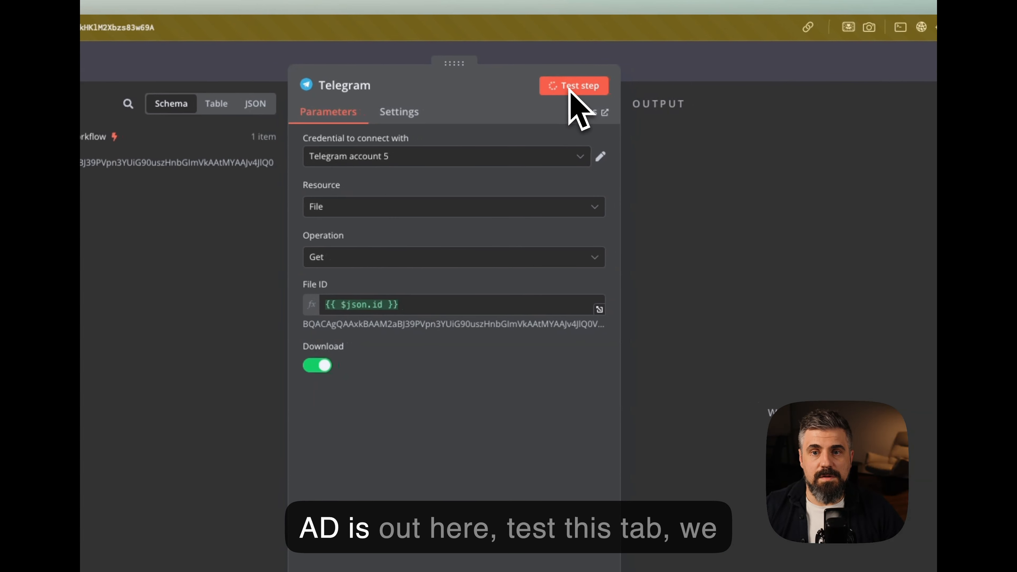
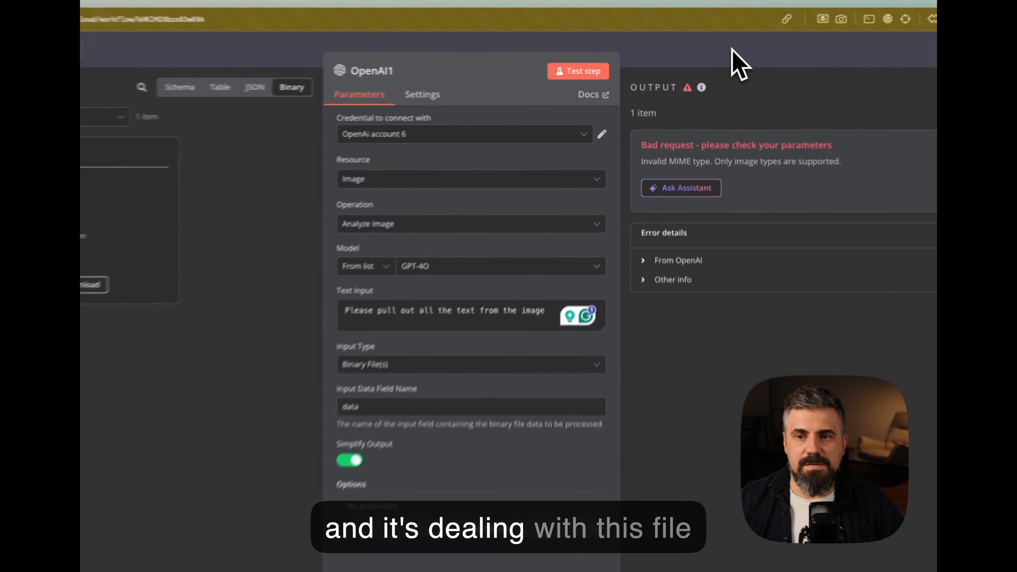
- Move OpenAI1 aside and insert an Edit Image node with the Composite Image action between Telegram and OpenAI1
left_click(719, 51)
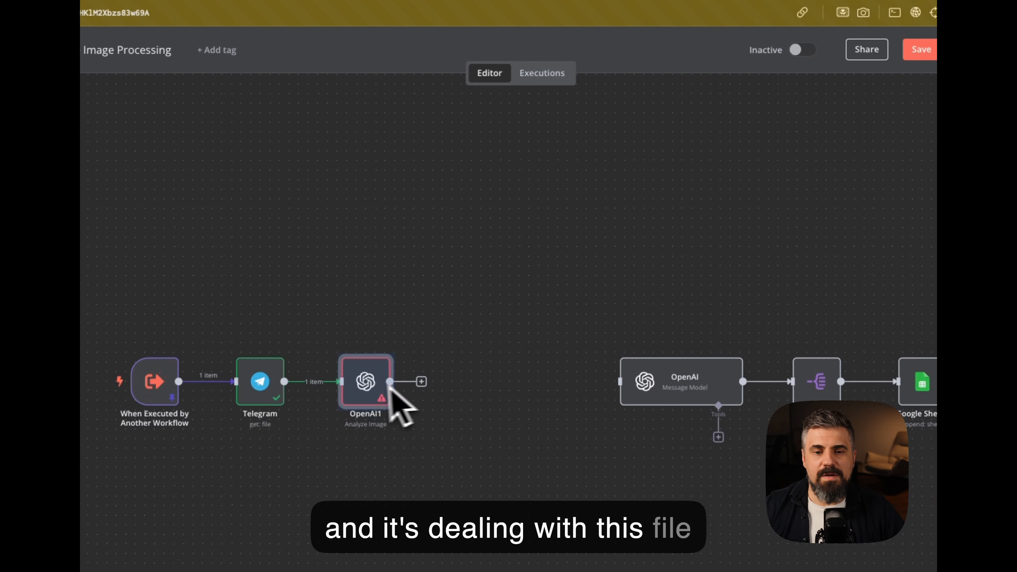
left_click_drag(442, 292, 503, 292)
left_click_drag(443, 381, 479, 381)
mouse_move(366, 387)
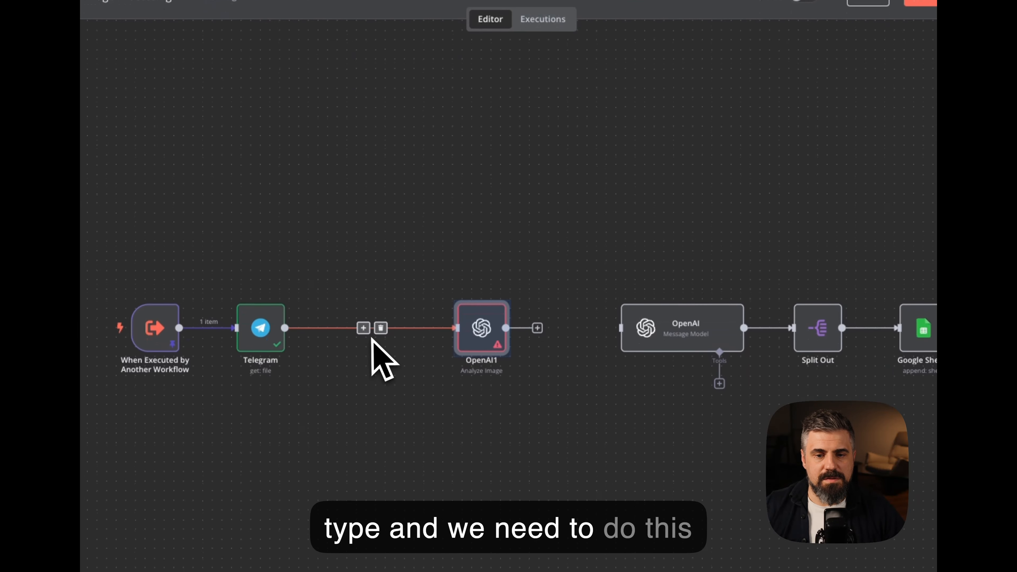
left_click(363, 325)
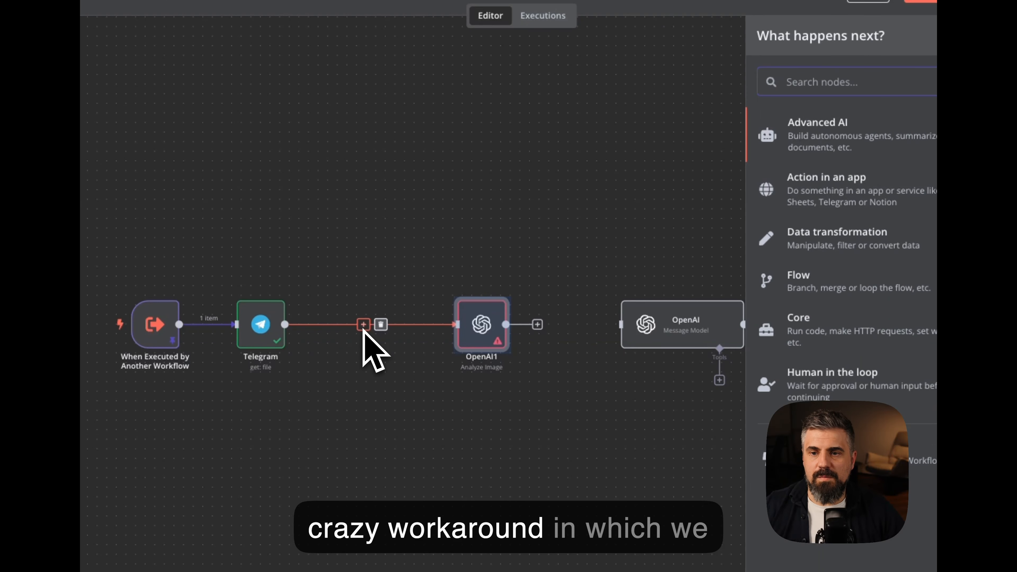
type("ed")
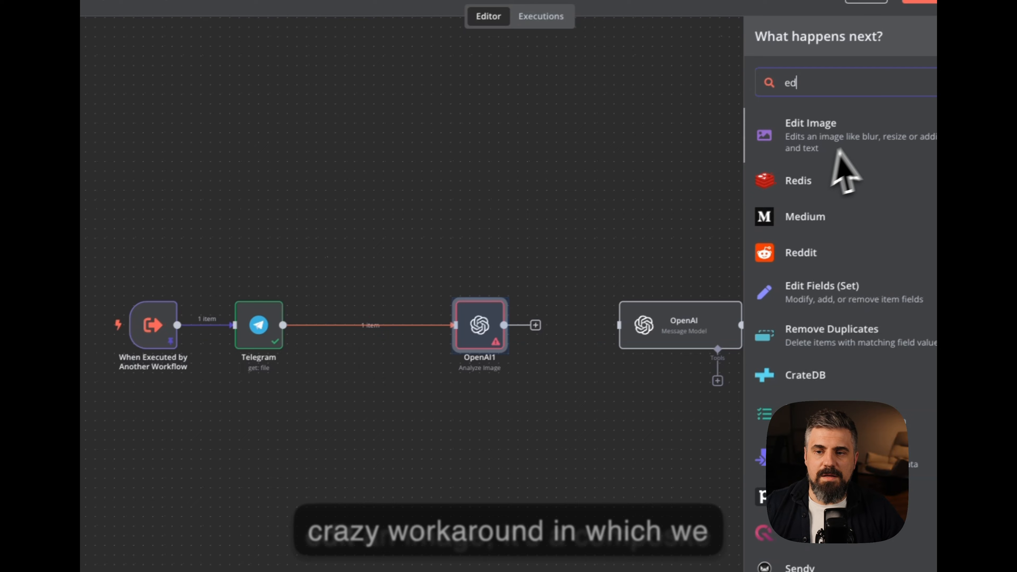
left_click(835, 150)
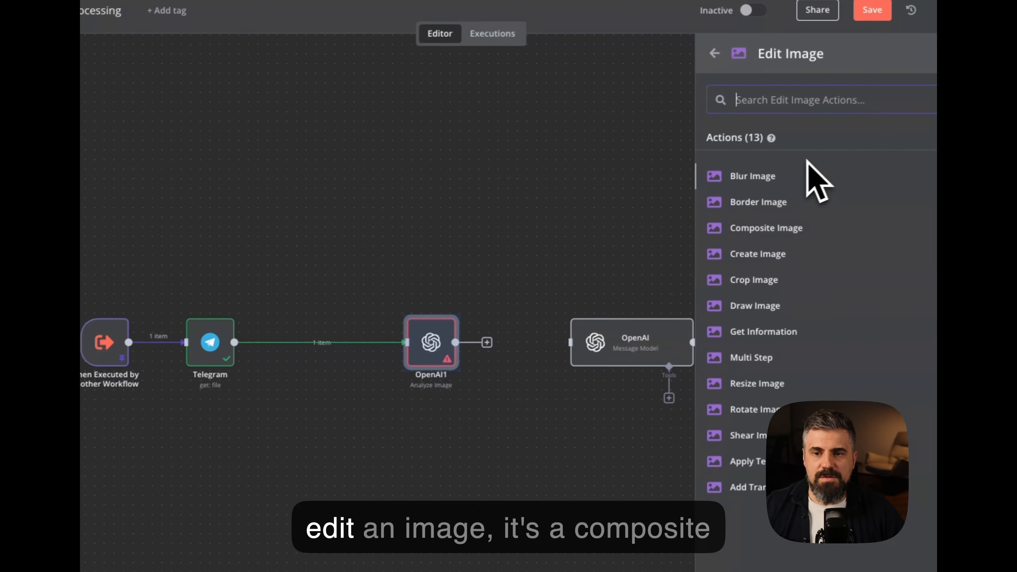
left_click(745, 234)
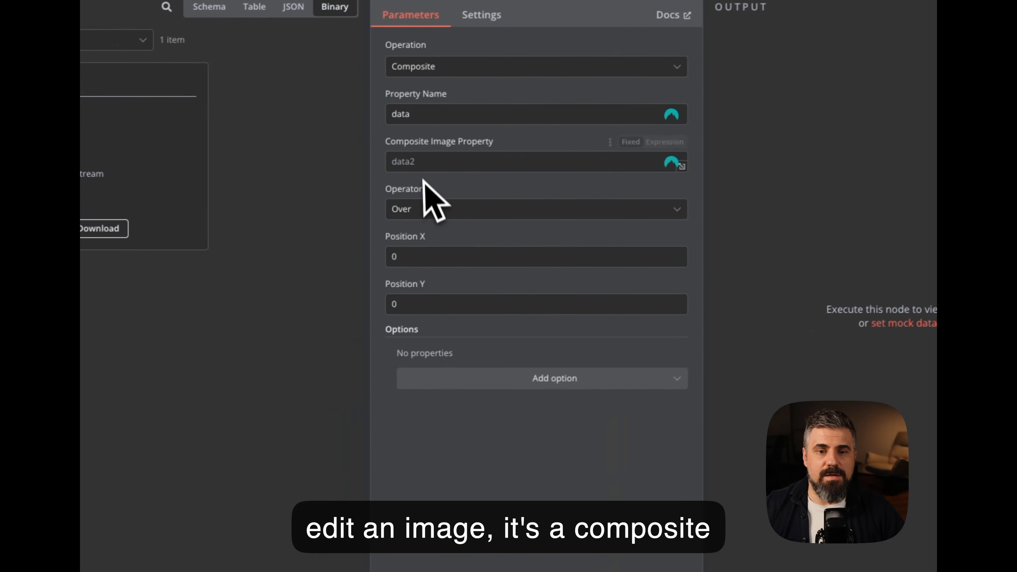
- Set the Edit Image node's composite image property to data and test the node
left_click(426, 159)
type("data")
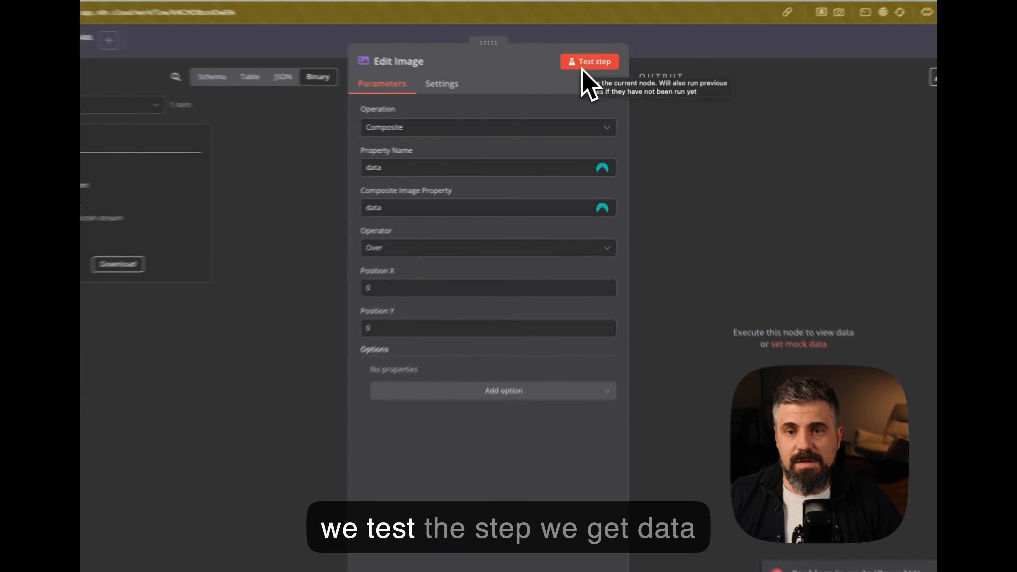
left_click(587, 75)
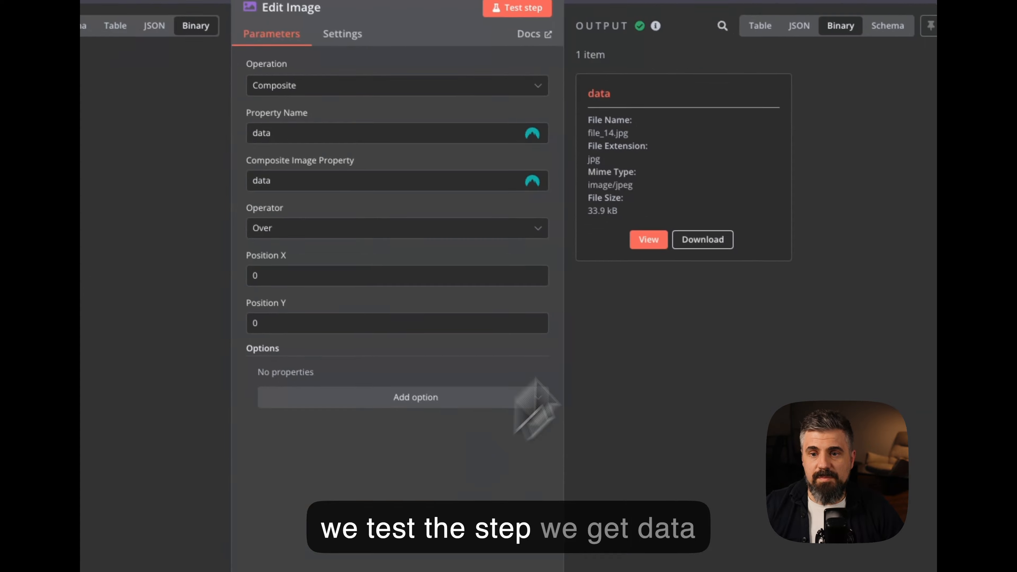
left_click(768, 20)
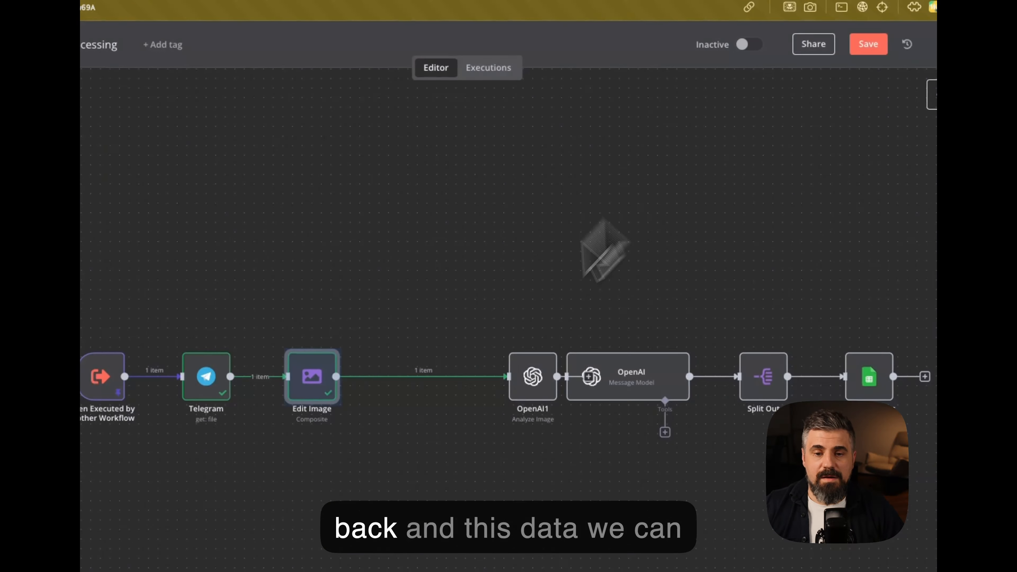
- Test the OpenAI1 image analysis node after placing it beside Edit Image, and link it to the OpenAI message node
left_click_drag(631, 363, 525, 357)
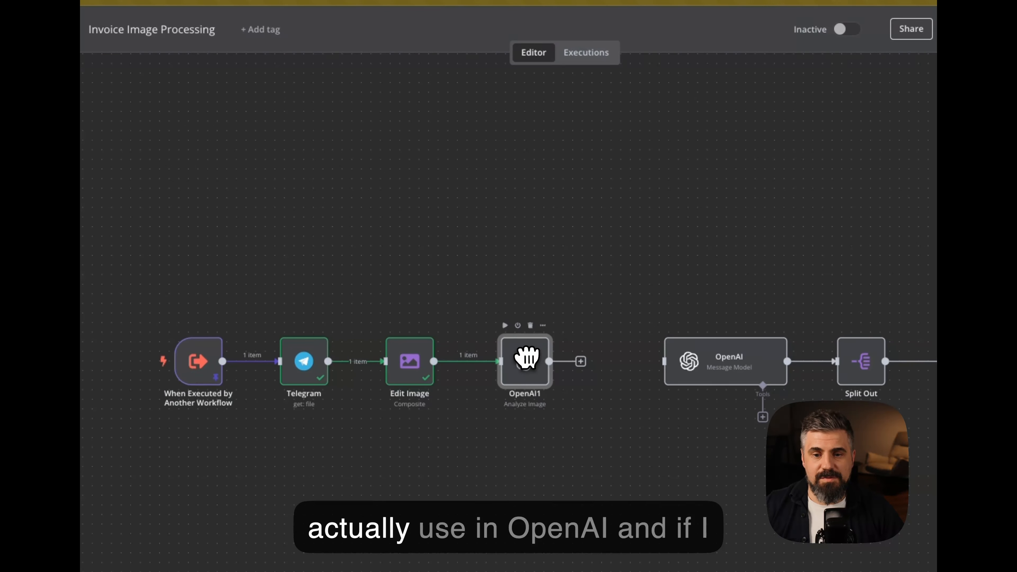
double_click(531, 368)
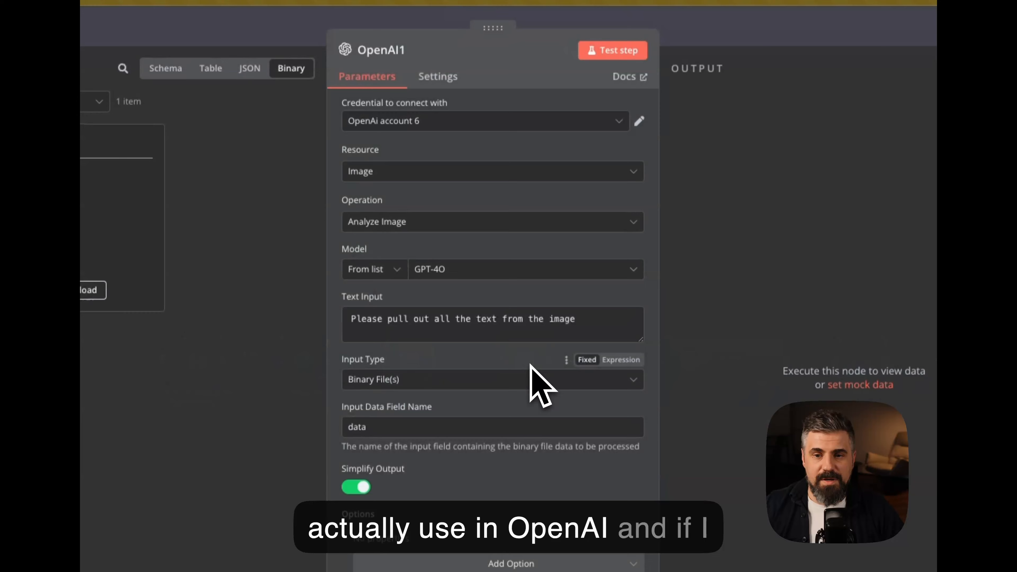
left_click(619, 53)
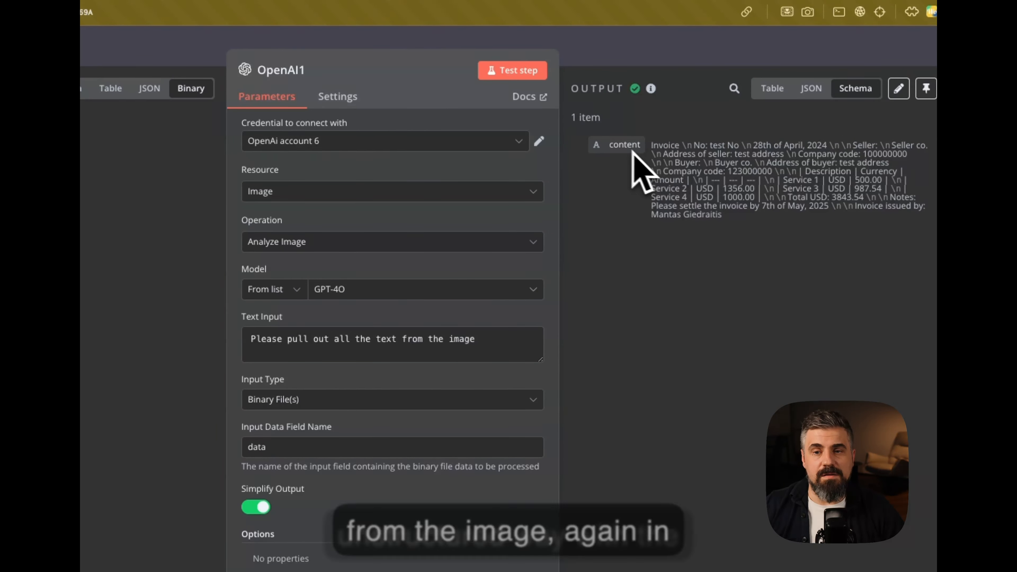
left_click(608, 43)
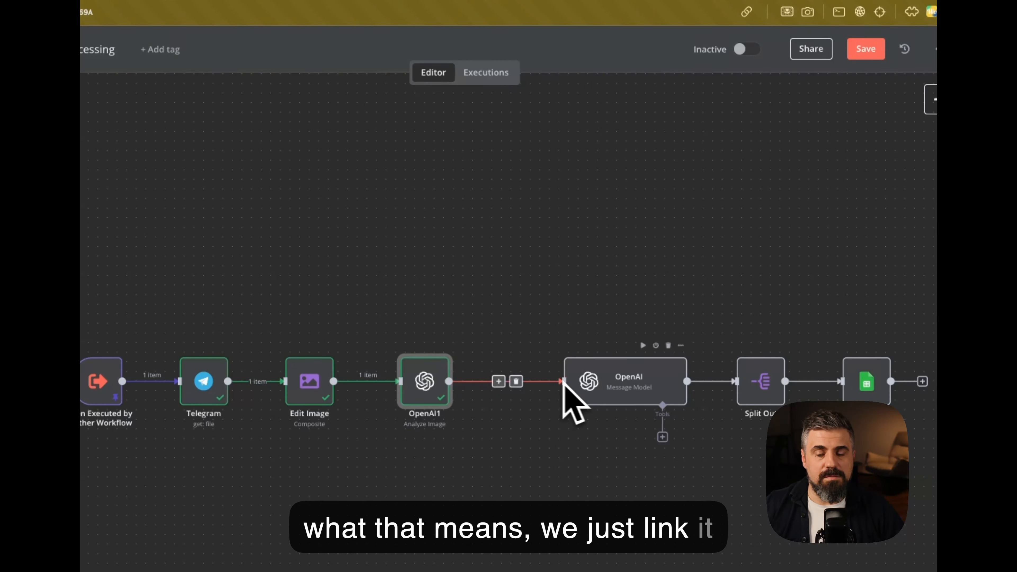
- Replace the {{ $json.text }} expression in the OpenAI message node's user prompt with OpenAI1's content, {{ $json.content }}
double_click(624, 389)
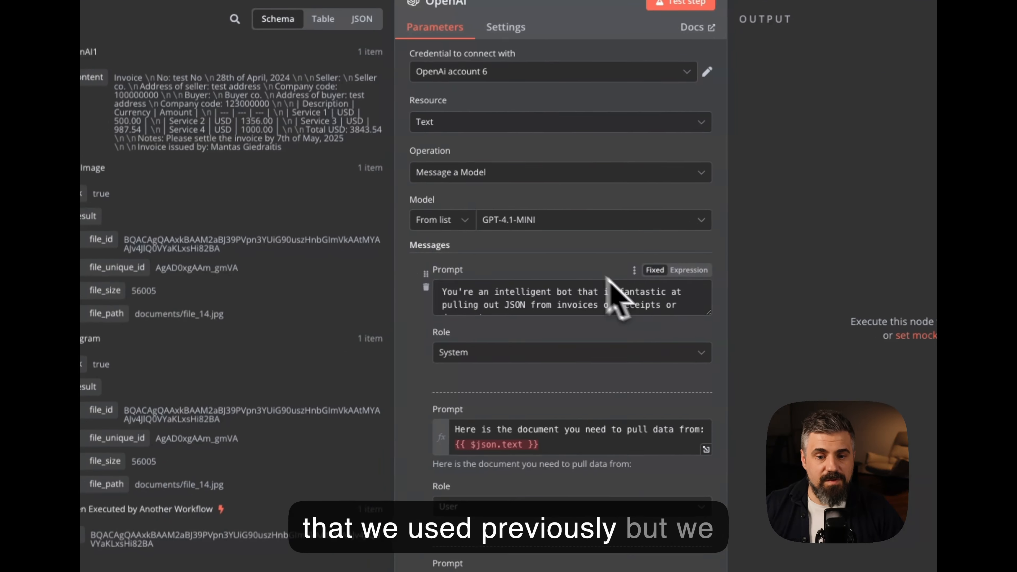
scroll(529, 436, "down", 1)
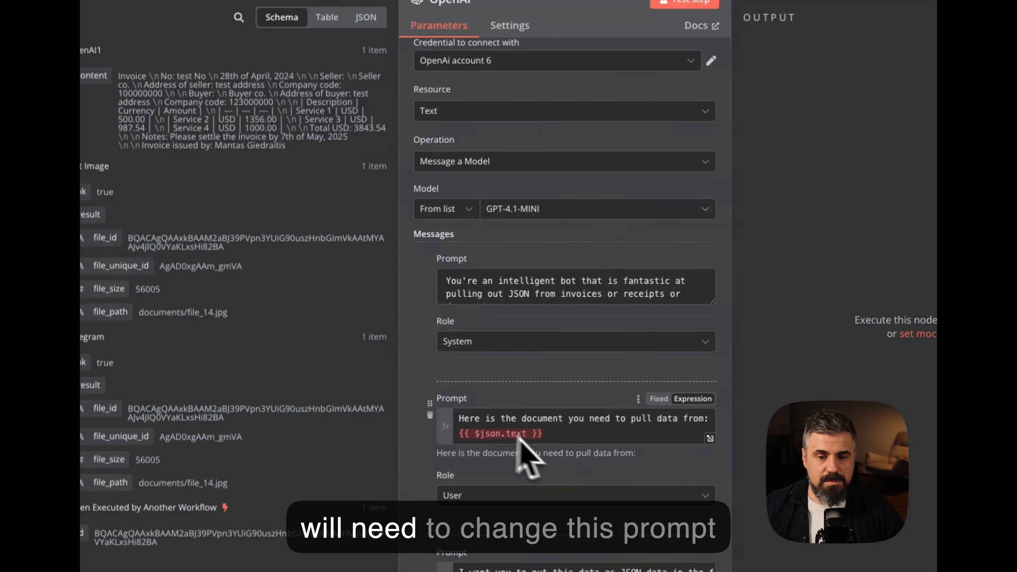
left_click(549, 434)
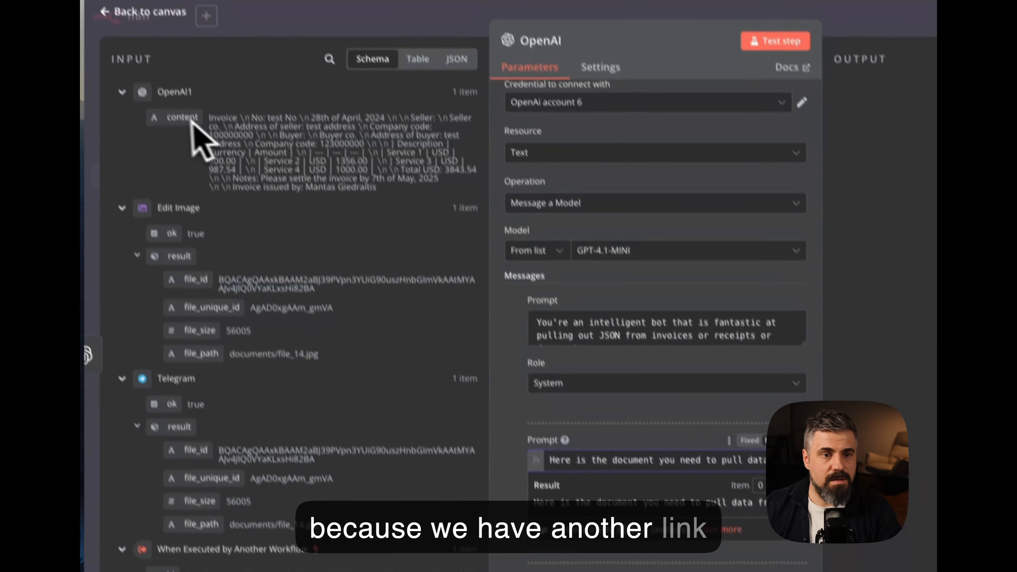
left_click_drag(168, 87, 747, 421)
left_click_drag(633, 418, 675, 439)
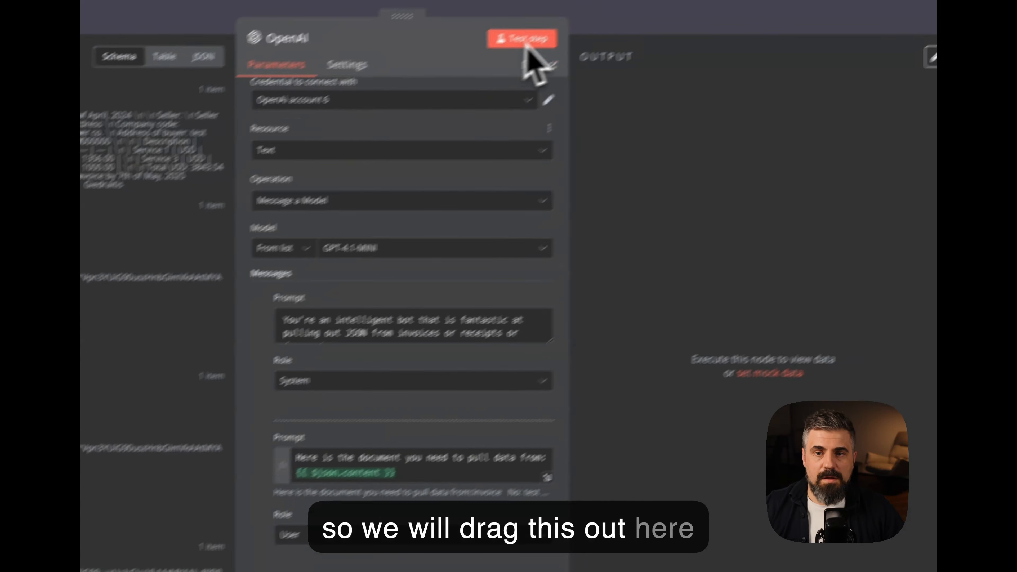
- Test the OpenAI message node, review the invoice JSON in its output, and return to the canvas
left_click(607, 0)
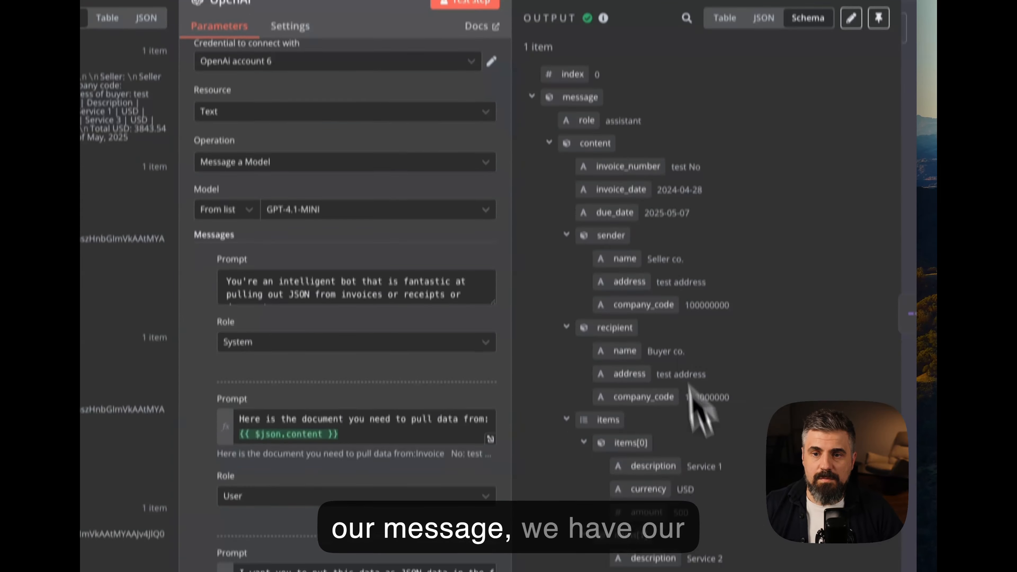
scroll(699, 409, "down", 10)
scroll(748, 429, "up", 10)
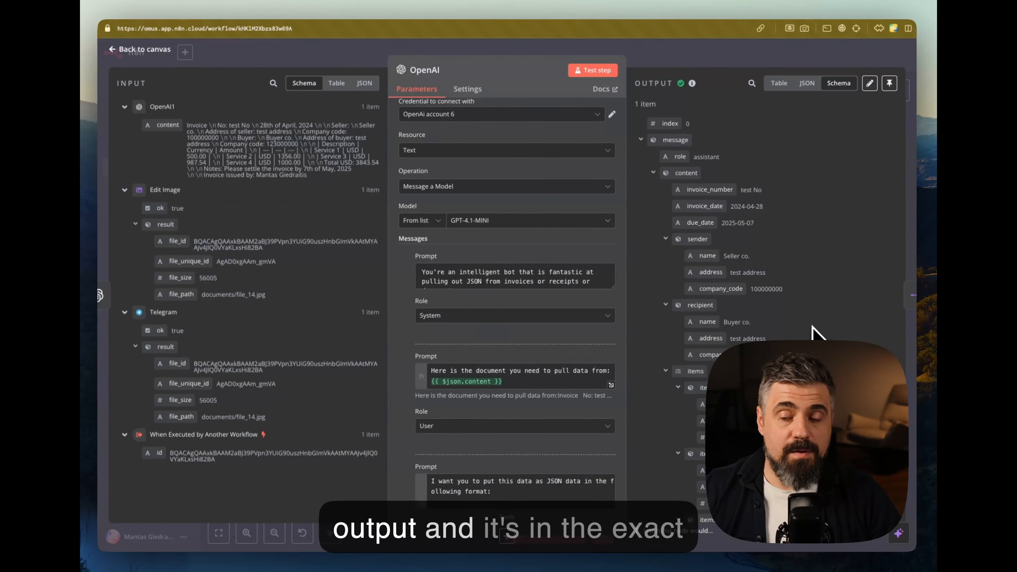
scroll(813, 326, "down", 5)
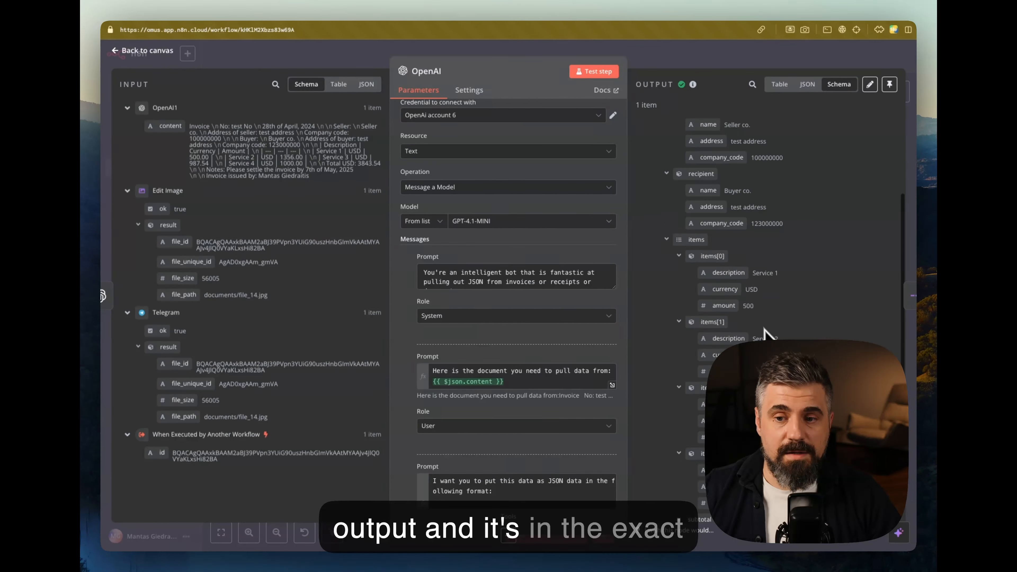
scroll(761, 333, "up", 5)
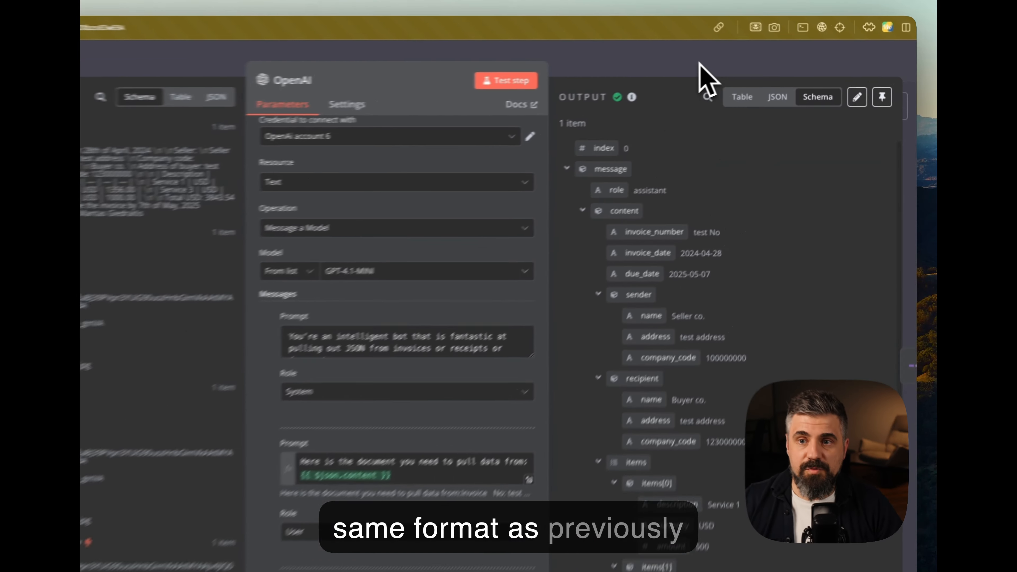
left_click(700, 62)
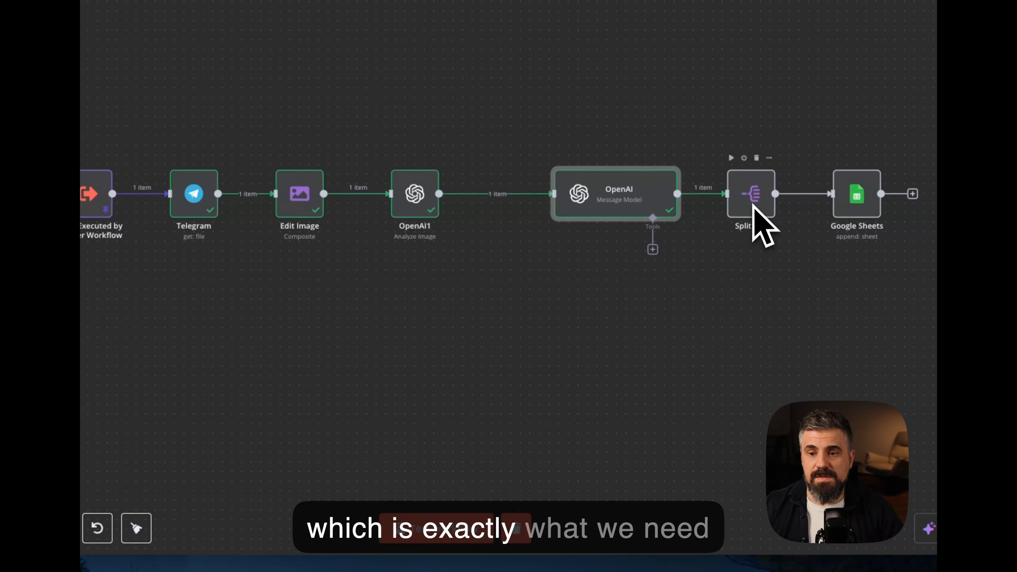
- Test the whole Invoice Image Processing workflow and check the appended line item rows in Google Sheets
left_click(435, 539)
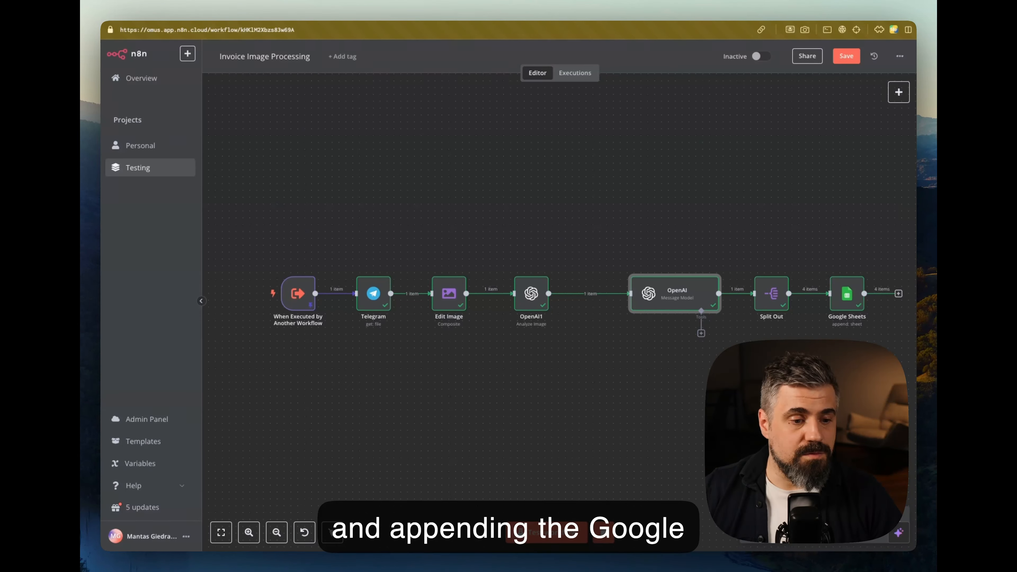
left_click_drag(677, 227, 810, 230)
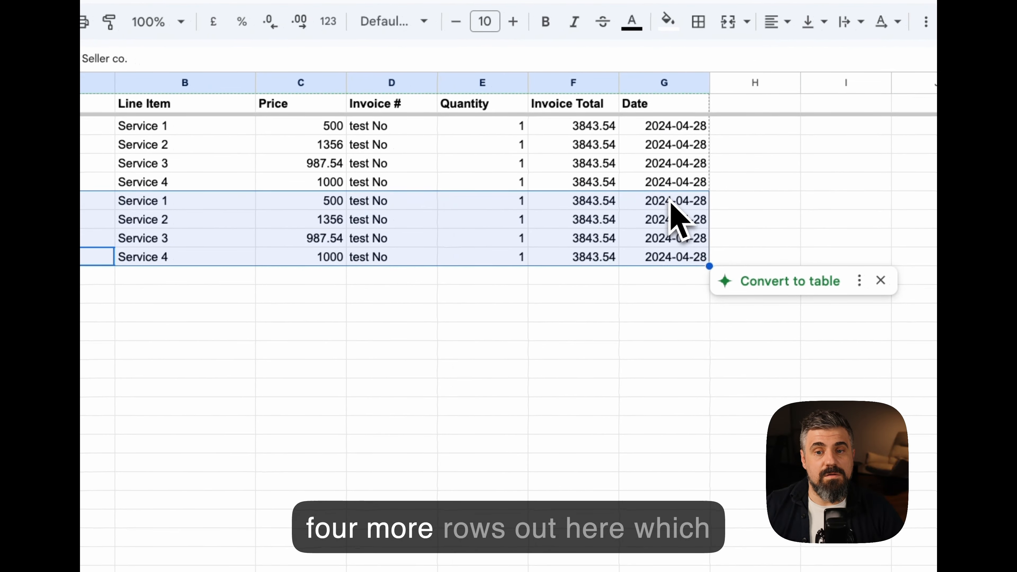
left_click(460, 351)
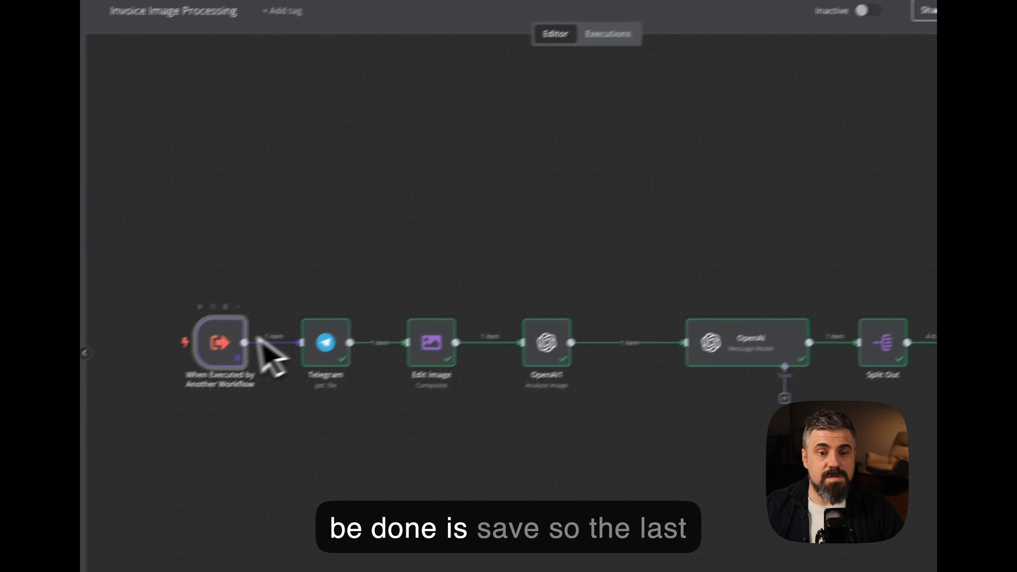
- Unpin the mock data on the When Executed by Another Workflow trigger of Invoice Image Processing
double_click(220, 343)
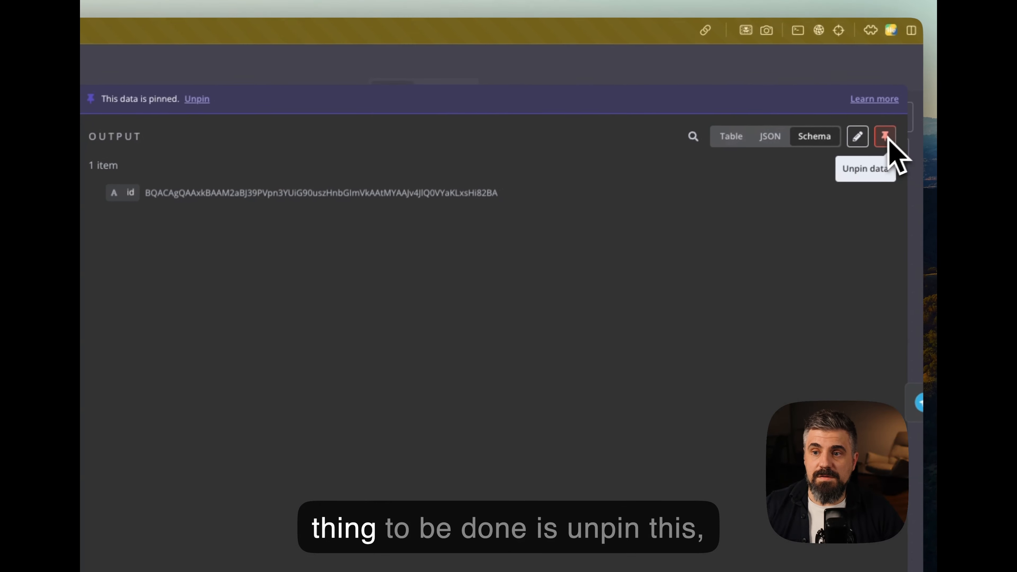
left_click(887, 137)
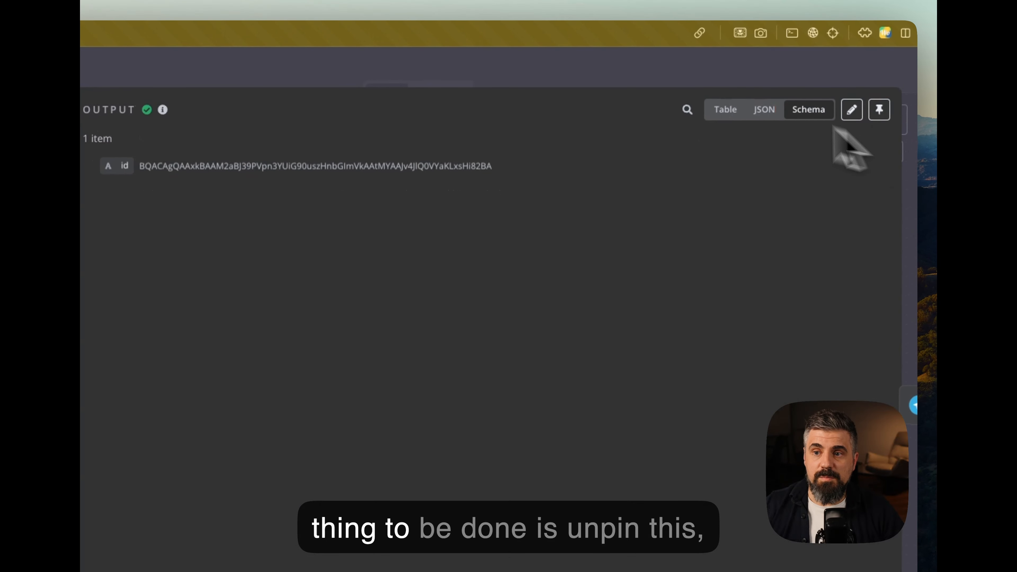
- In the Invoice agent workflow, duplicate the processDocument tool, connect the copy to the AI Agent's Tool input, and check its parameters
left_click(624, 86)
left_click(807, 72)
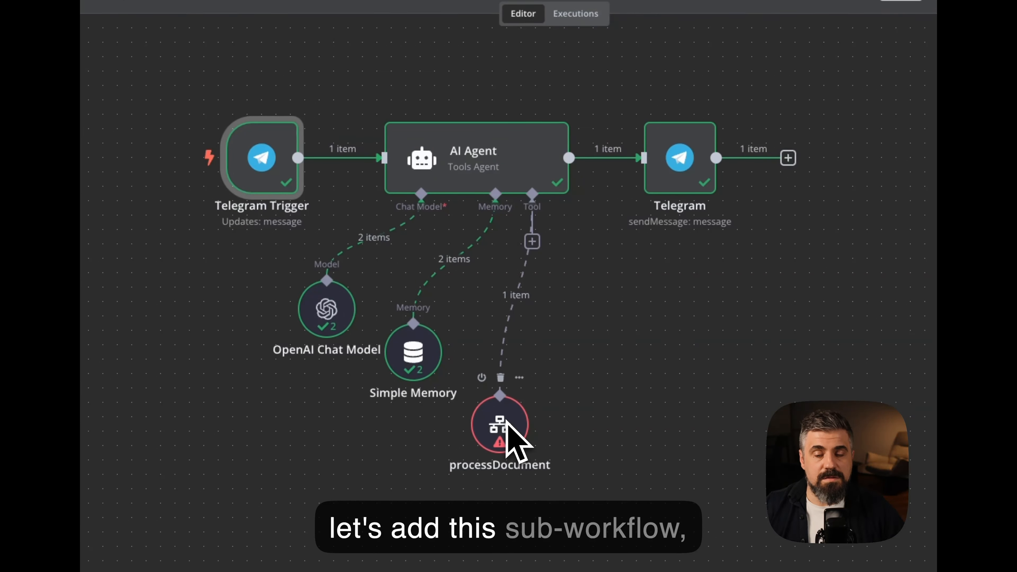
key("ctrl+v")
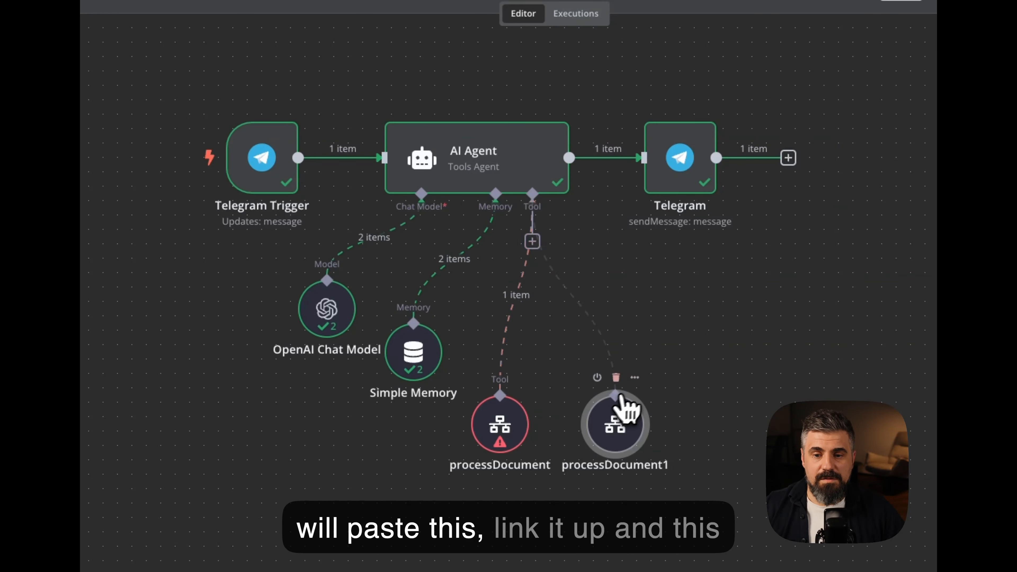
double_click(614, 433)
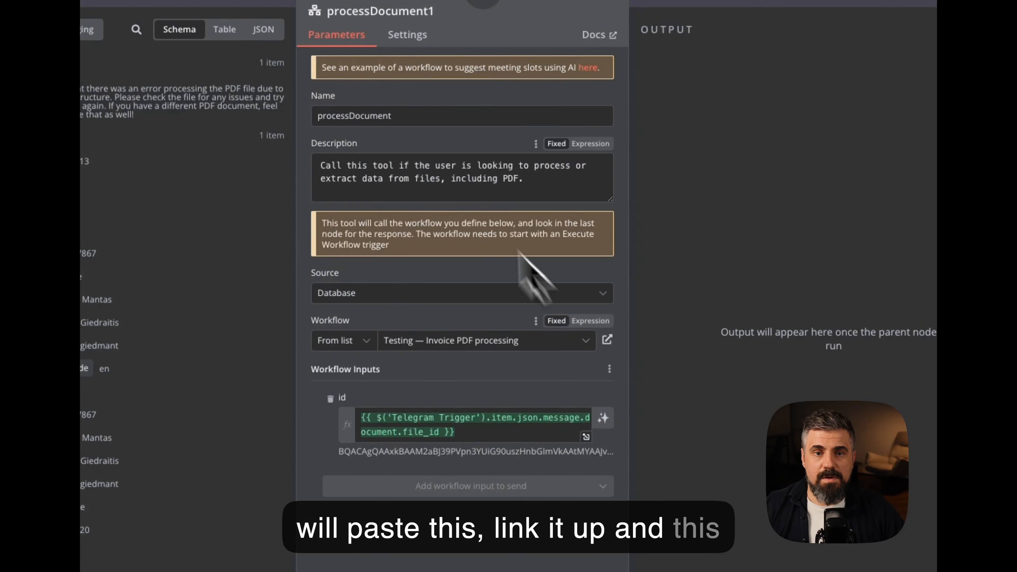
left_click(674, 32)
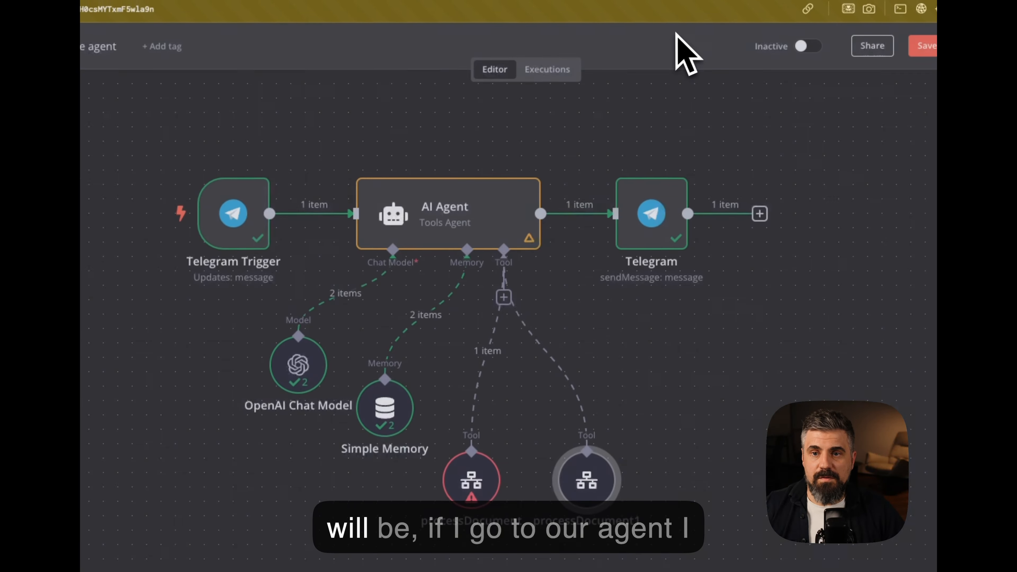
- Copy the tool name processImage from the AI Agent's system message and return to the canvas
double_click(454, 227)
left_click(577, 438)
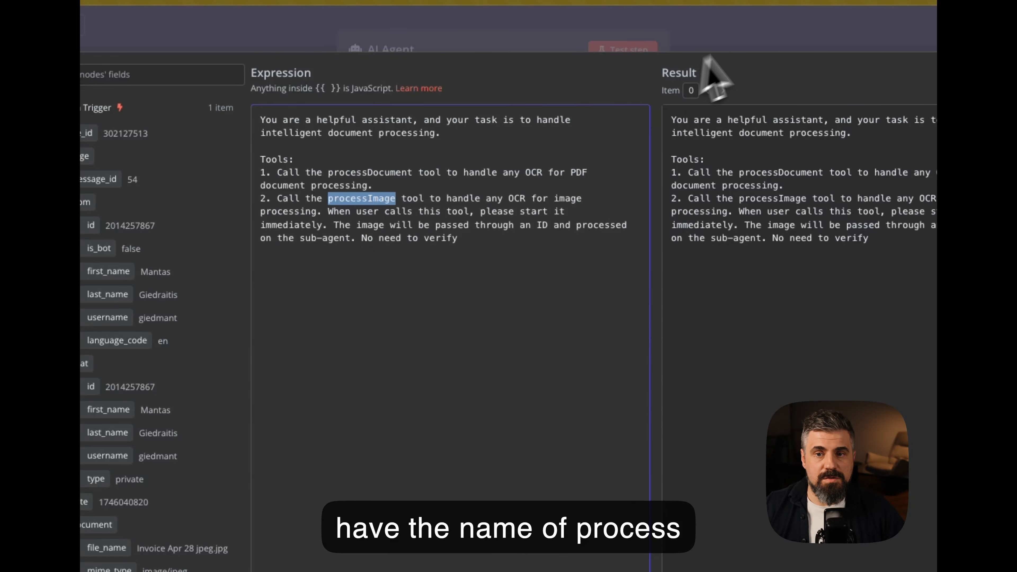
left_click(710, 34)
left_click(825, 29)
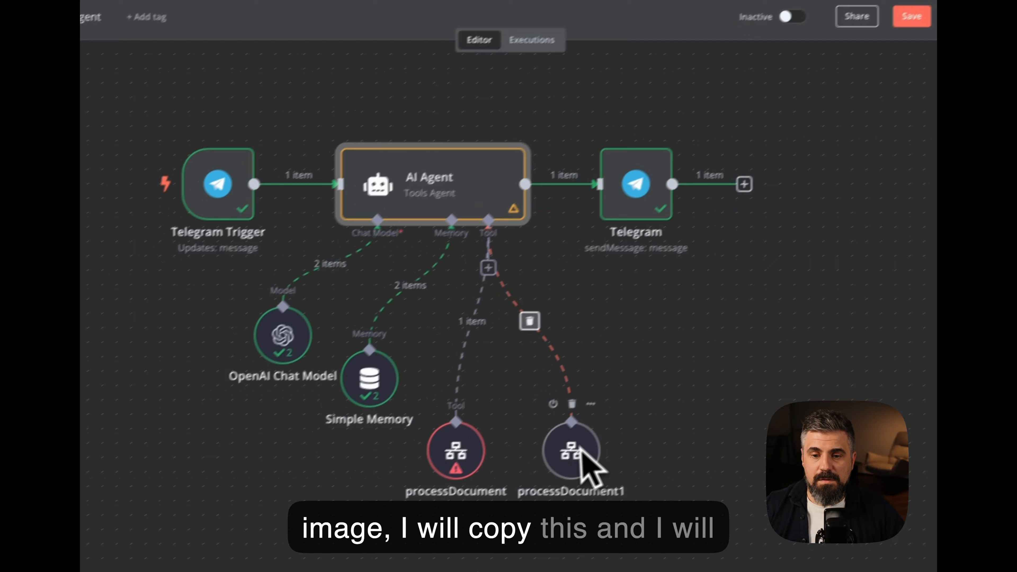
- Name the duplicated tool and its node processImage, with the description "Call this tool if the user is looking to process or extract data from images."
double_click(579, 451)
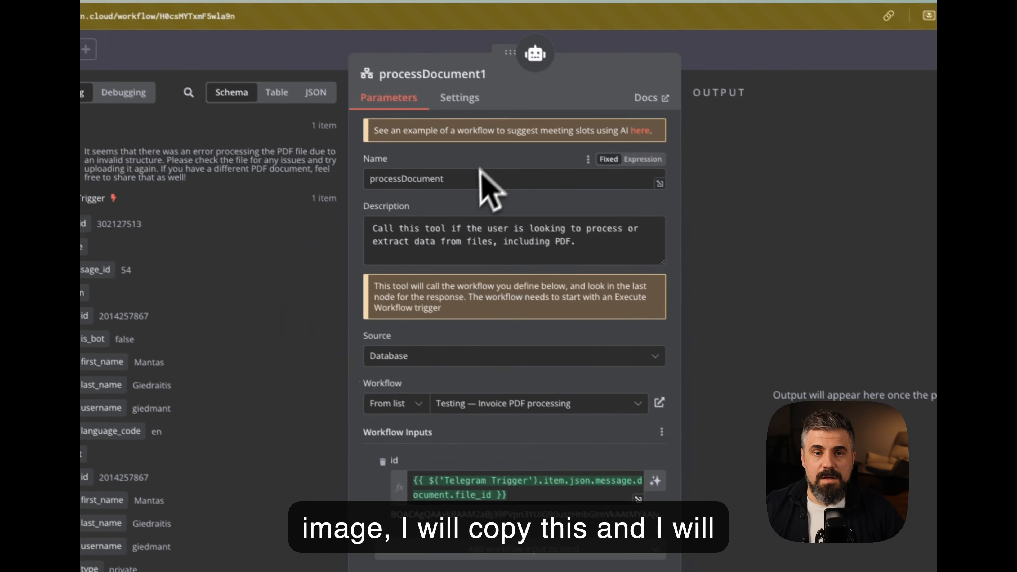
left_click_drag(481, 178, 303, 184)
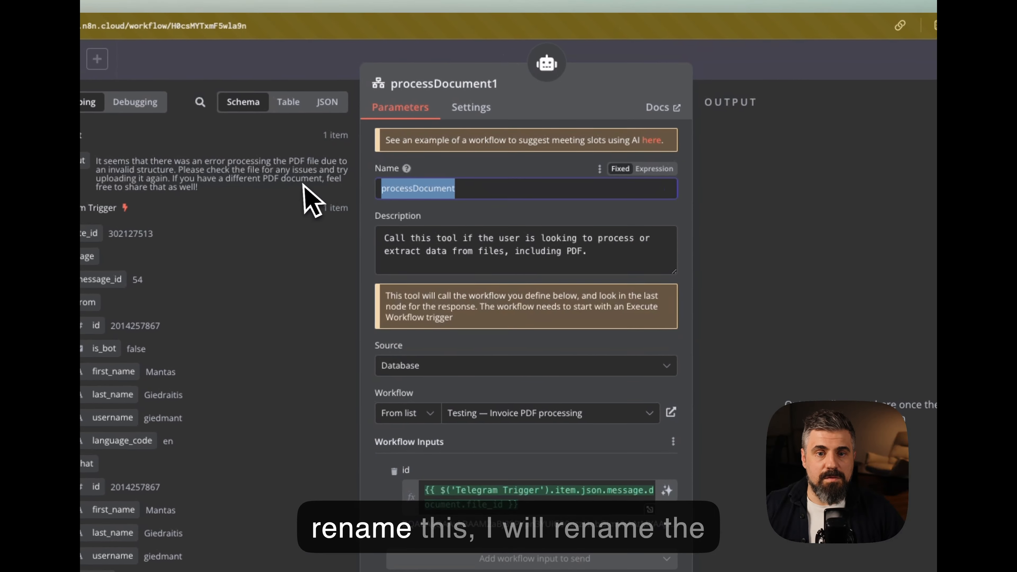
type("processImage")
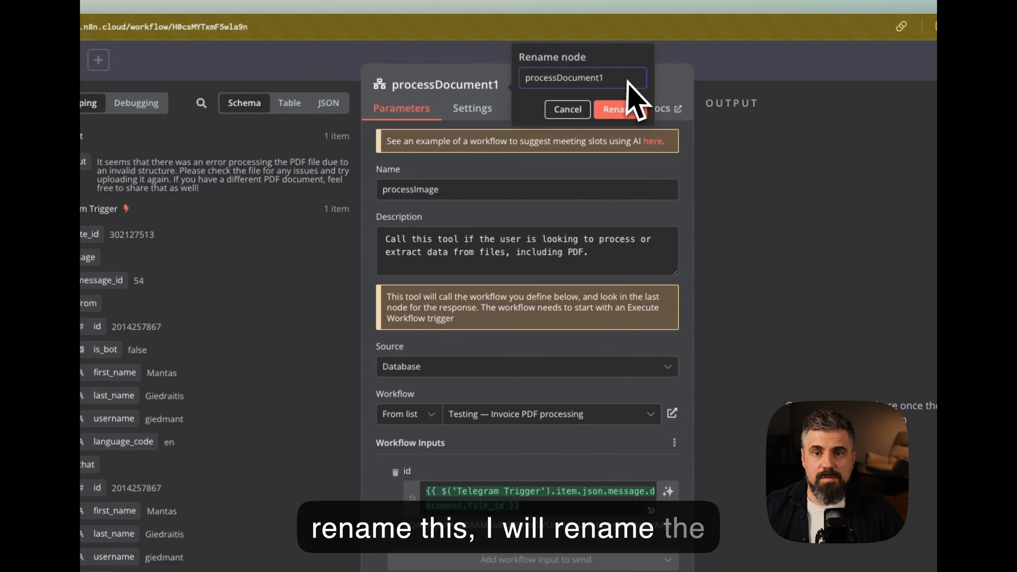
left_click(620, 115)
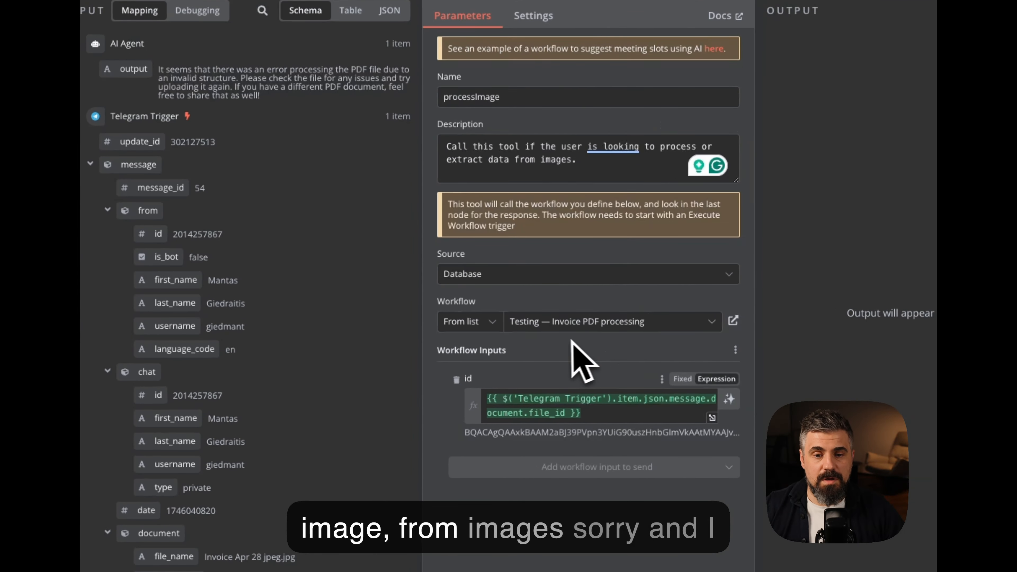
- Set the workflow called by the processImage tool to Testing — Invoice Image Processing
left_click(574, 321)
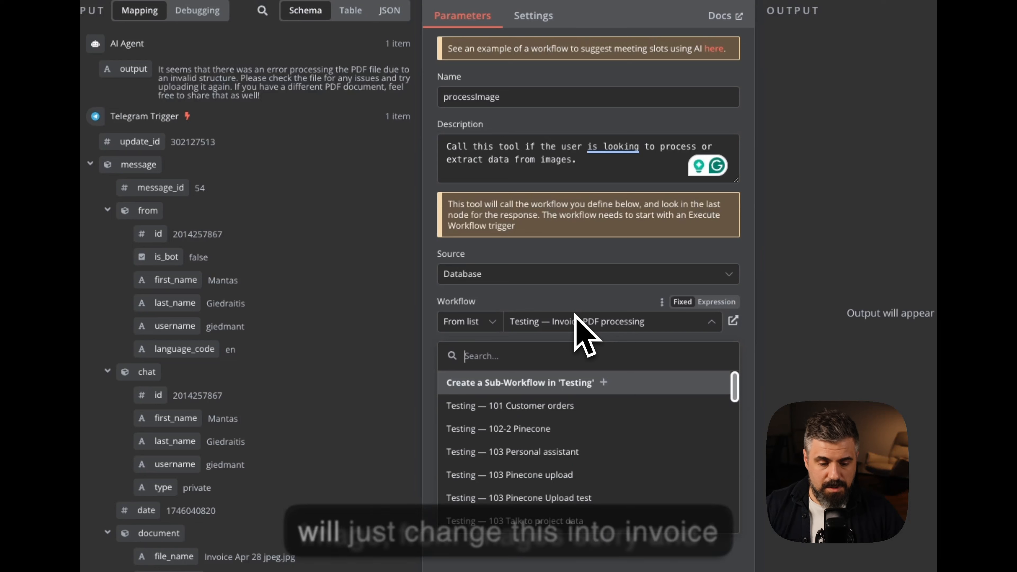
type("inv")
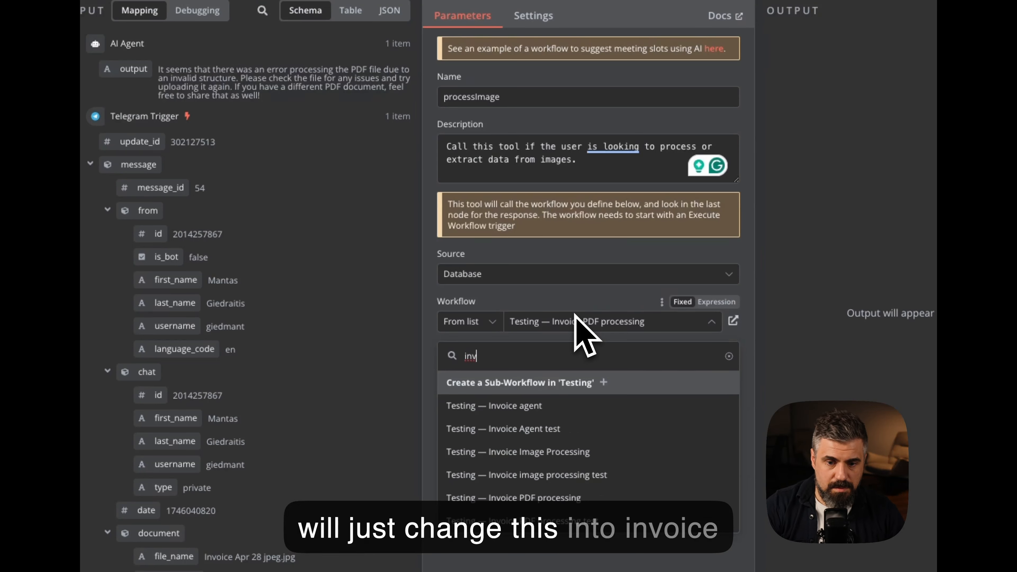
left_click(552, 450)
- Map the processImage tool's id input to the Telegram Trigger's document file_id, {{ $('Telegram Trigger').item.json.message.document.file_id }}, and return to the canvas
left_click(522, 399)
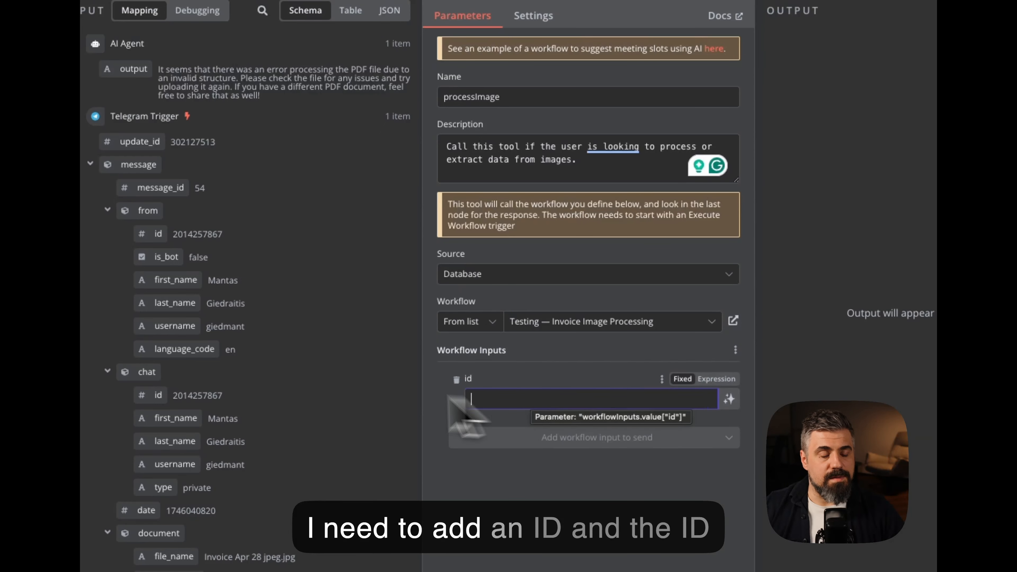
scroll(313, 415, "down", 8)
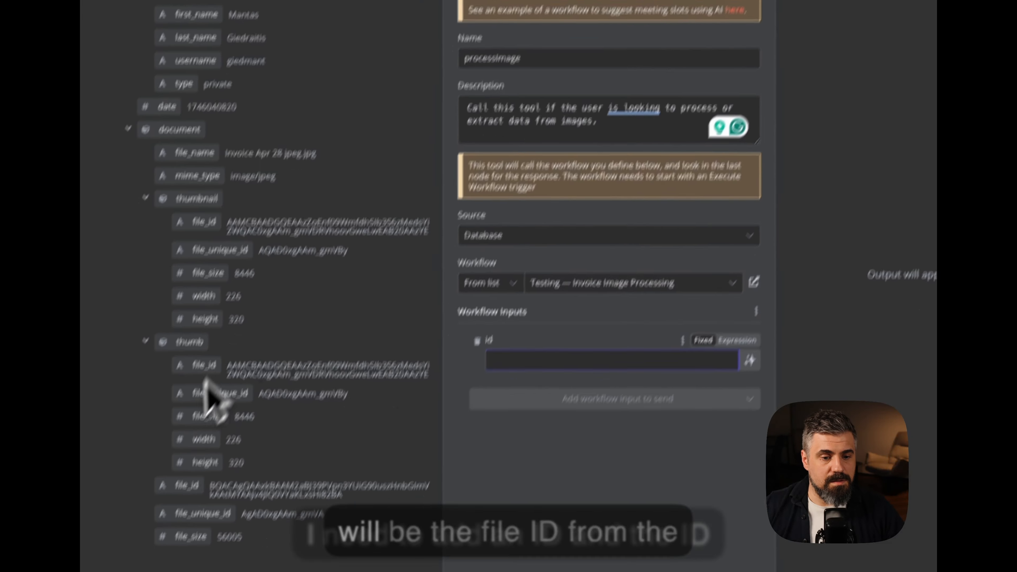
left_click_drag(208, 438, 559, 309)
scroll(197, 116, "up", 5)
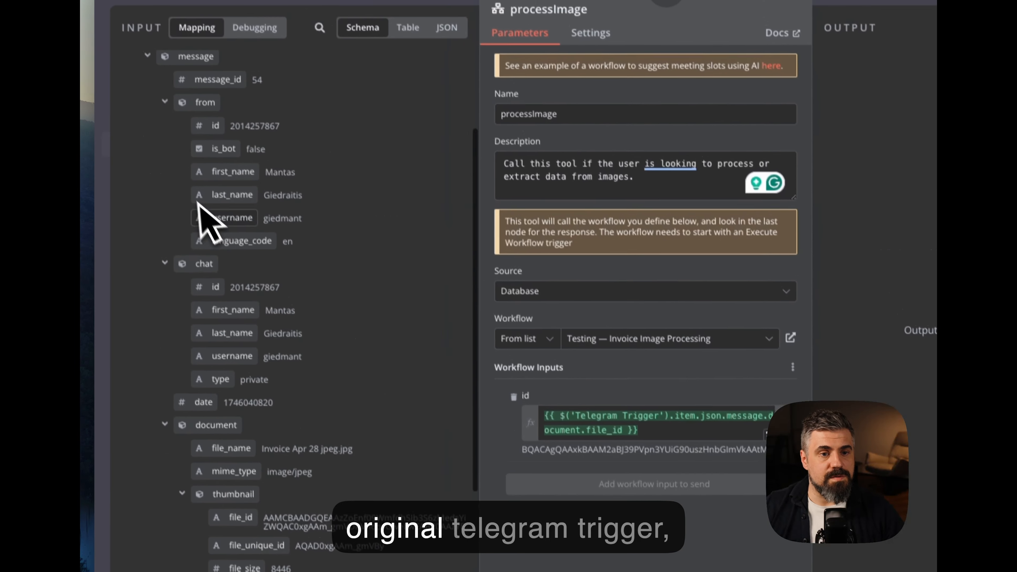
scroll(201, 214, "up", 3)
left_click(630, 60)
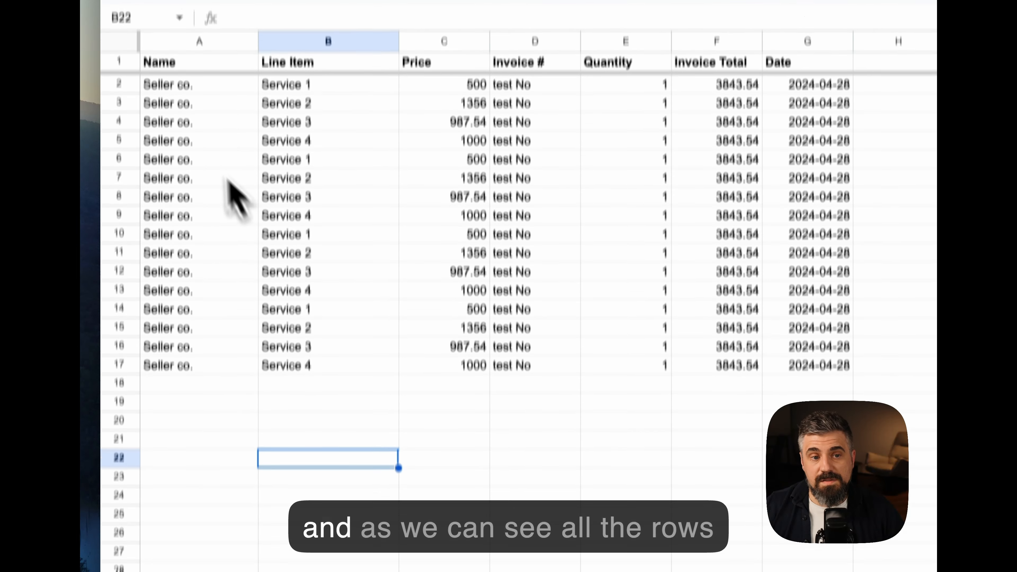
- Review the line item rows in the All invoices sheet in Google Sheets, especially the newest ones in rows 14 to 17
left_click_drag(167, 41, 771, 322)
left_click(381, 385)
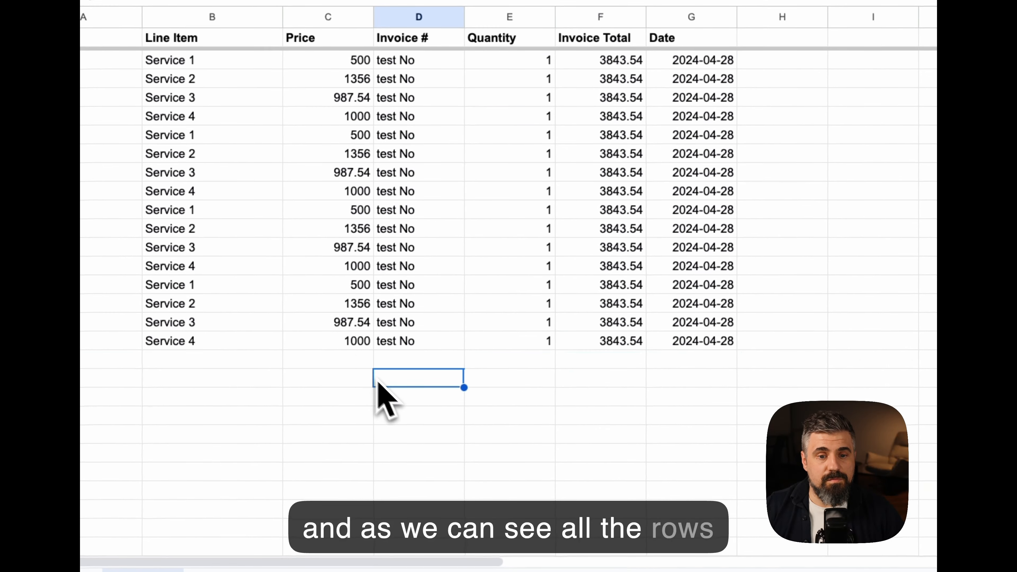
left_click_drag(726, 289, 83, 343)
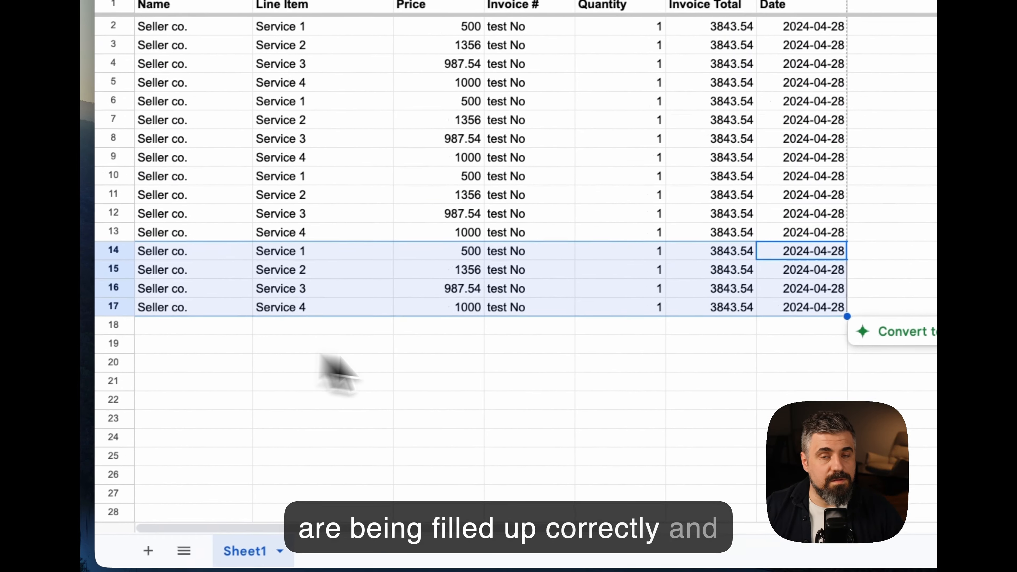
left_click(487, 378)
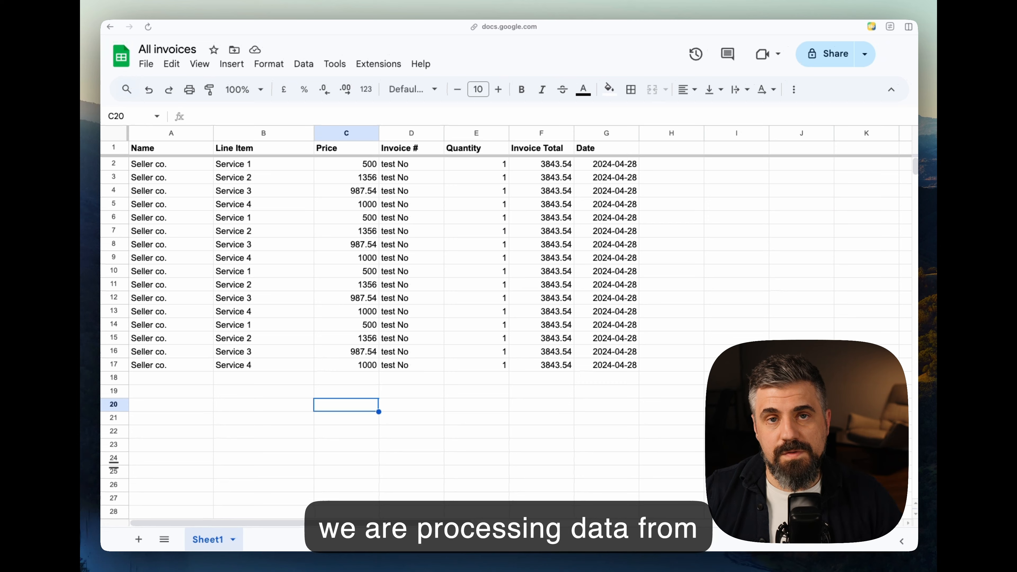